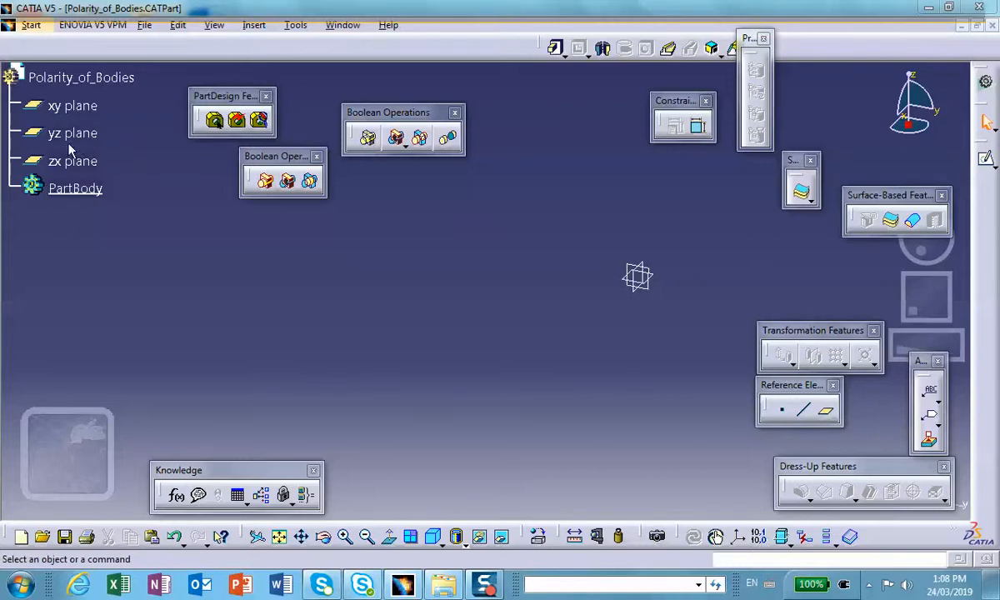
Insert four new empty bodies into the part
click(94, 189)
click(254, 26)
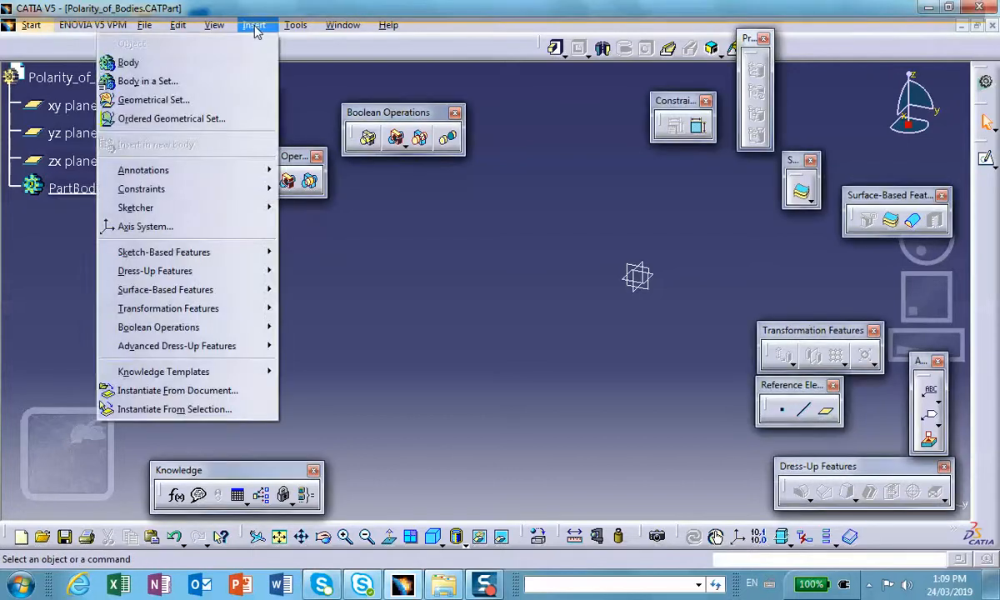
click(204, 68)
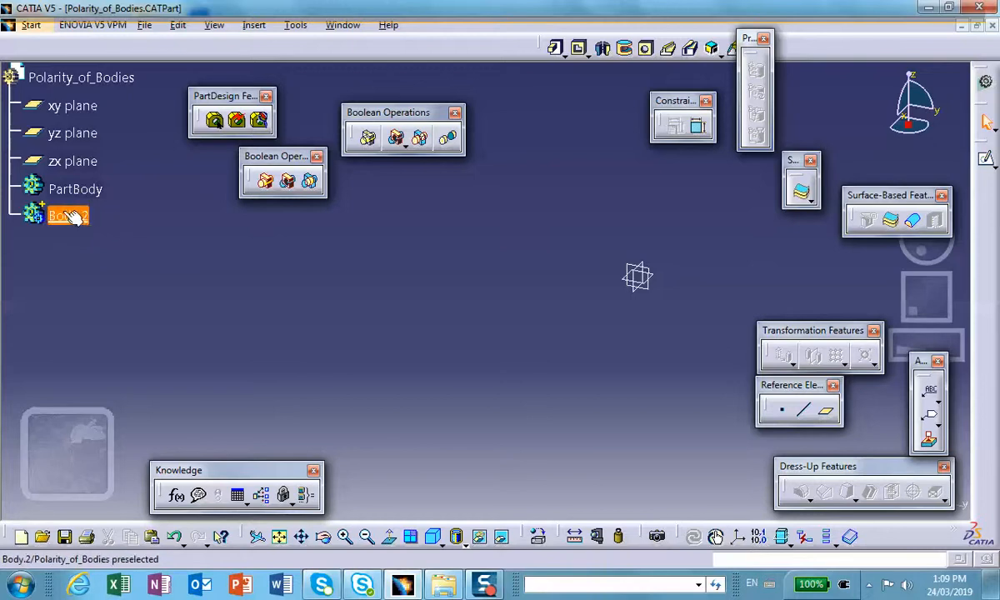
click(254, 27)
click(125, 61)
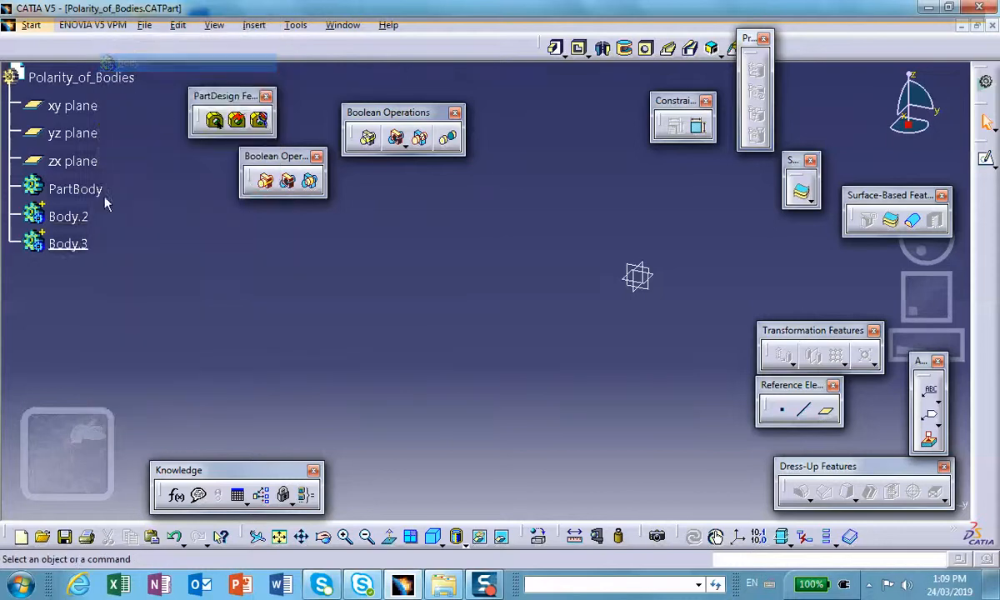
click(247, 26)
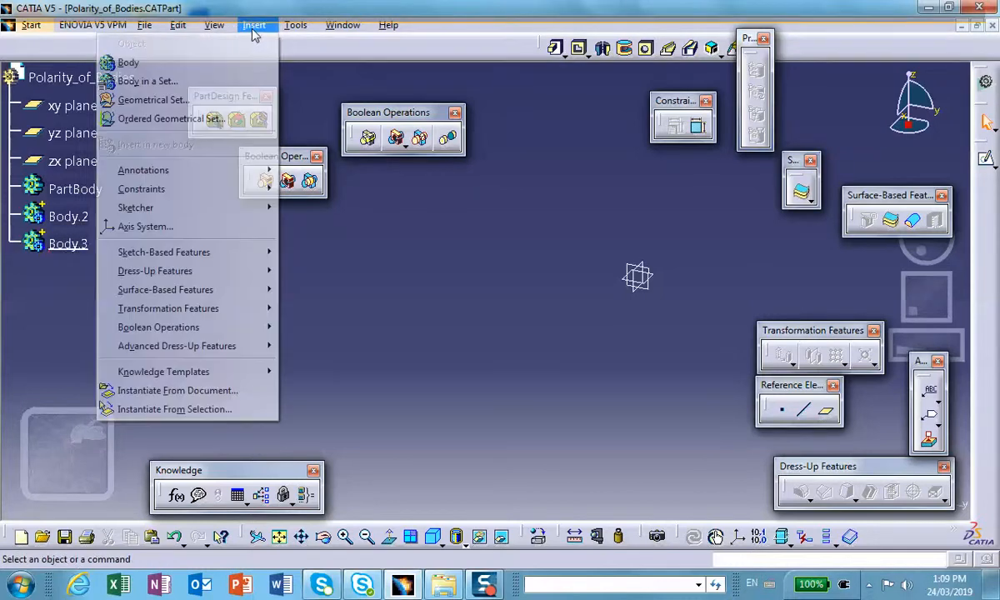
click(226, 62)
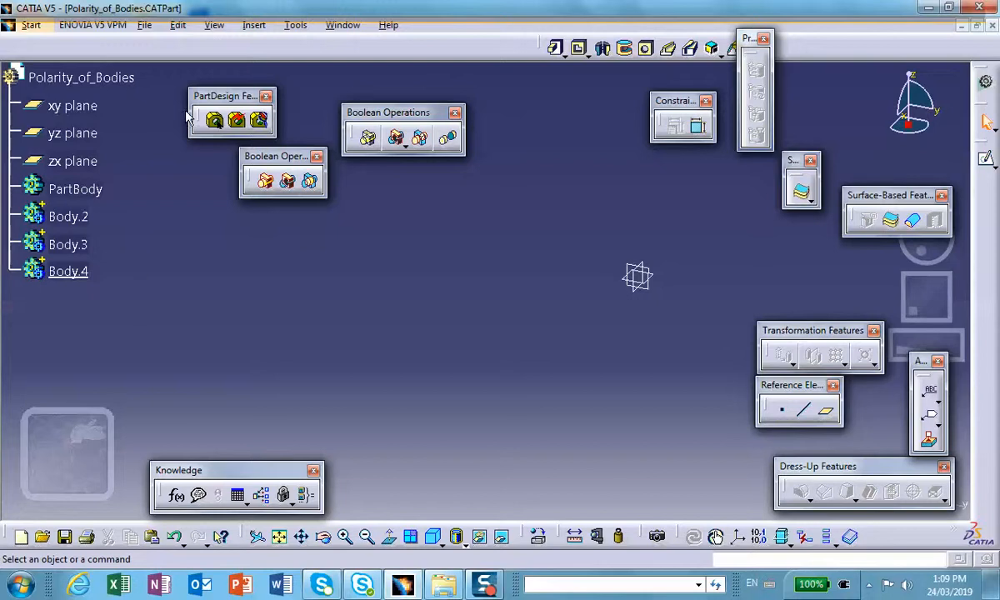
click(254, 25)
click(127, 63)
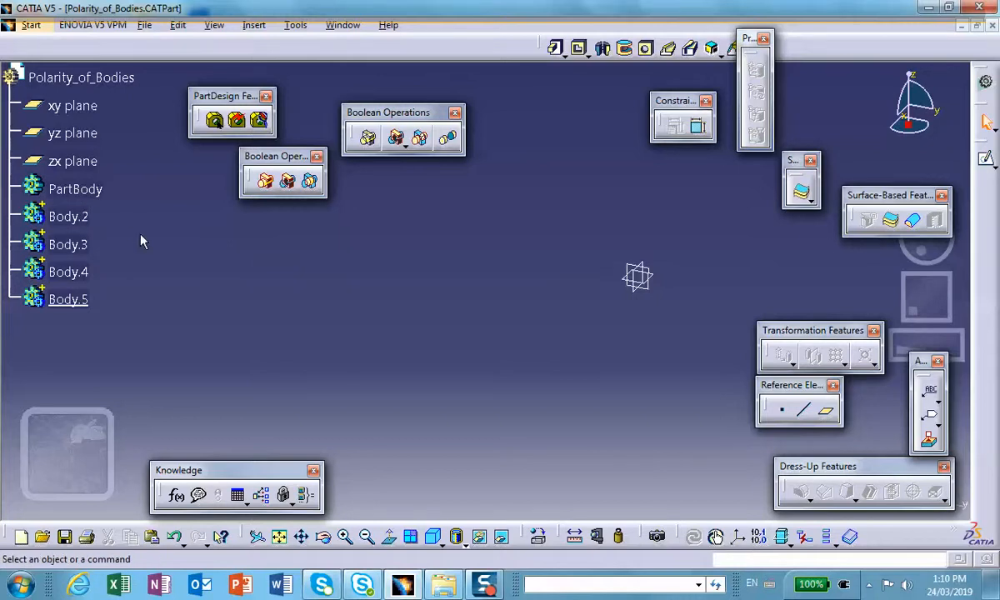
Make Body.2 the in-work object and sketch a centered rectangle on the yz plane, left of the origin with its center on the horizontal axis
right_click(74, 216)
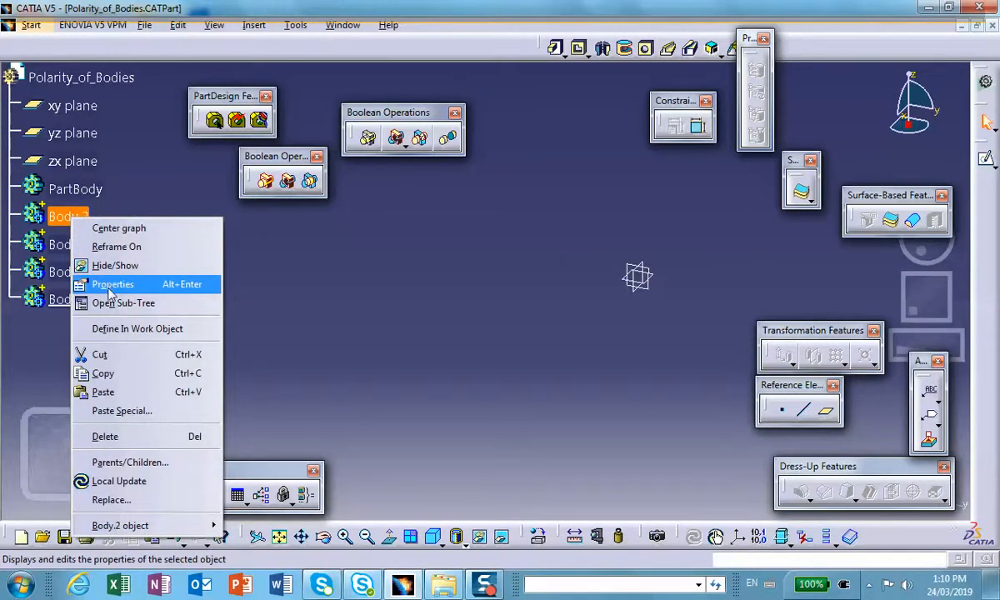
click(126, 330)
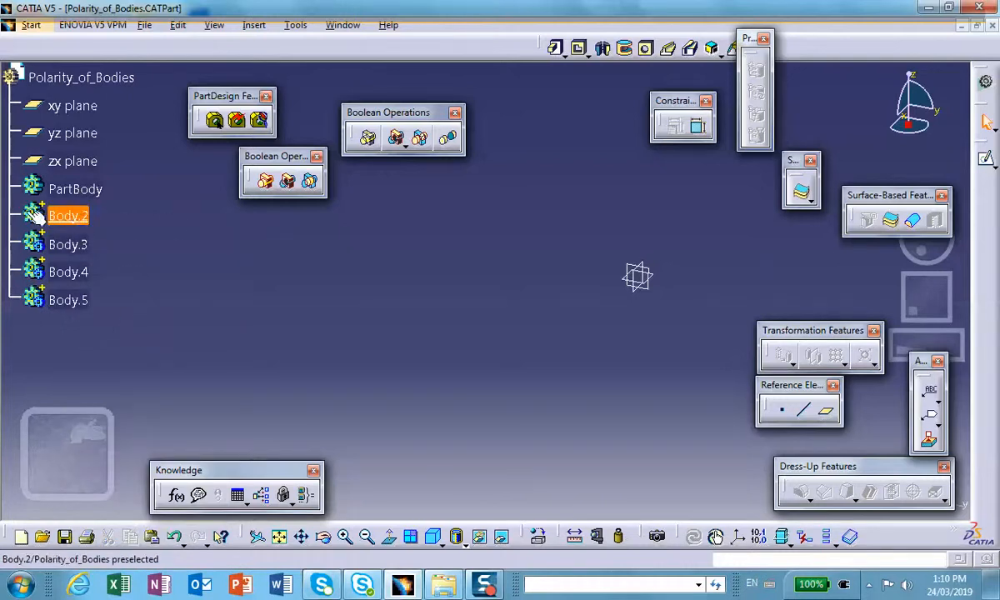
click(76, 138)
middle_drag(572, 401, 429, 408)
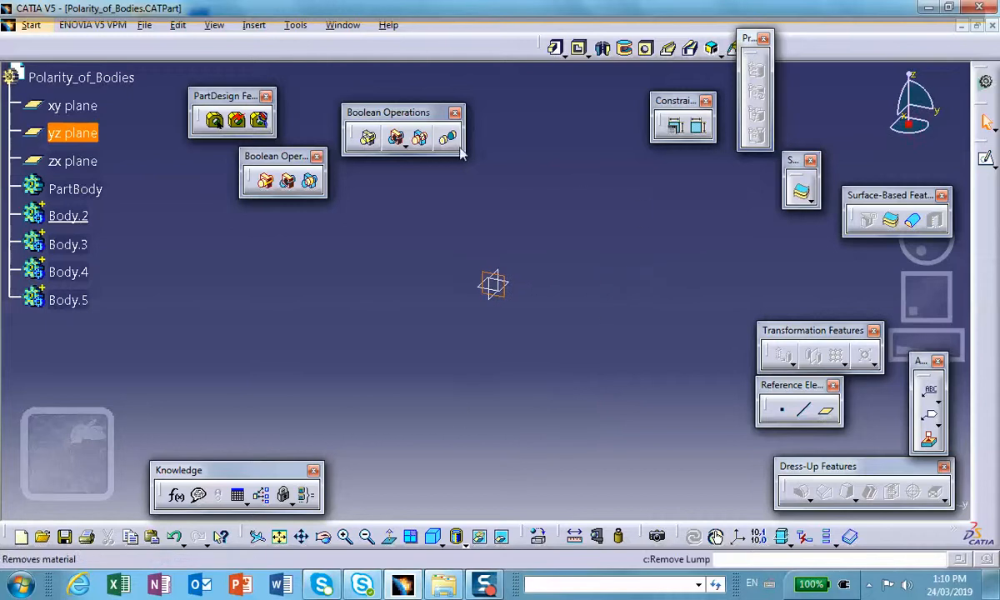
click(986, 159)
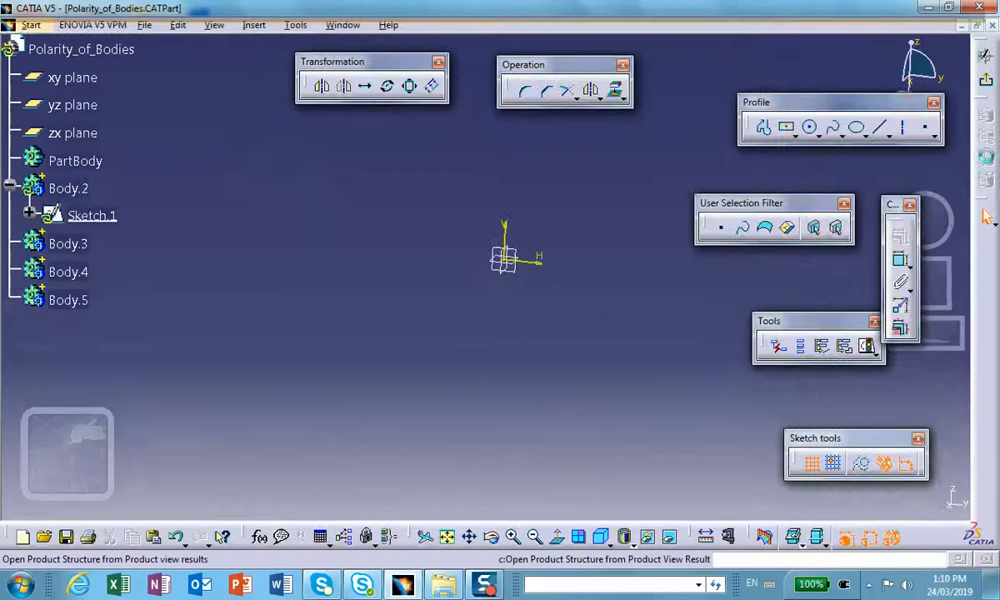
click(787, 129)
click(304, 267)
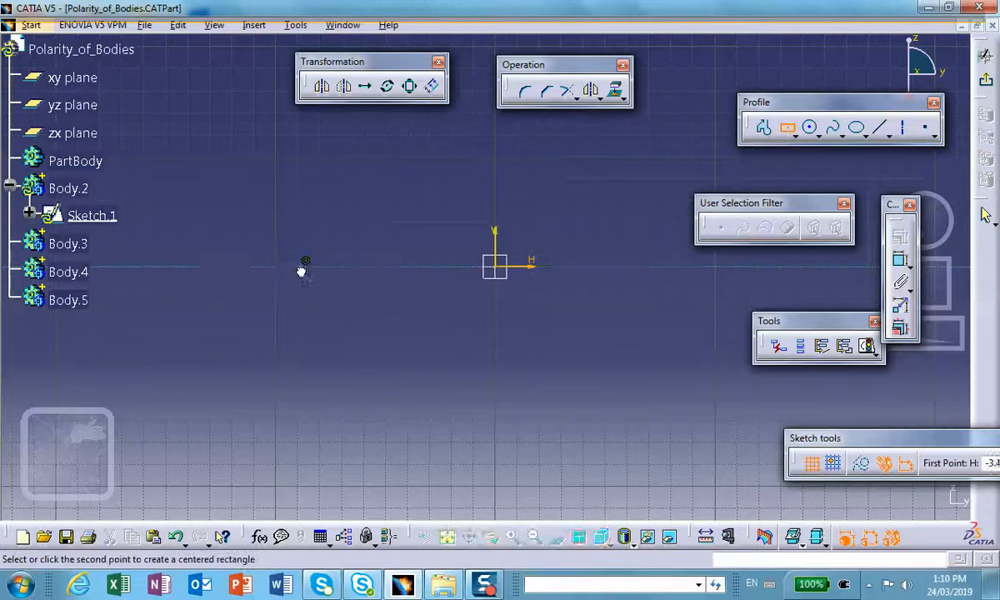
click(439, 362)
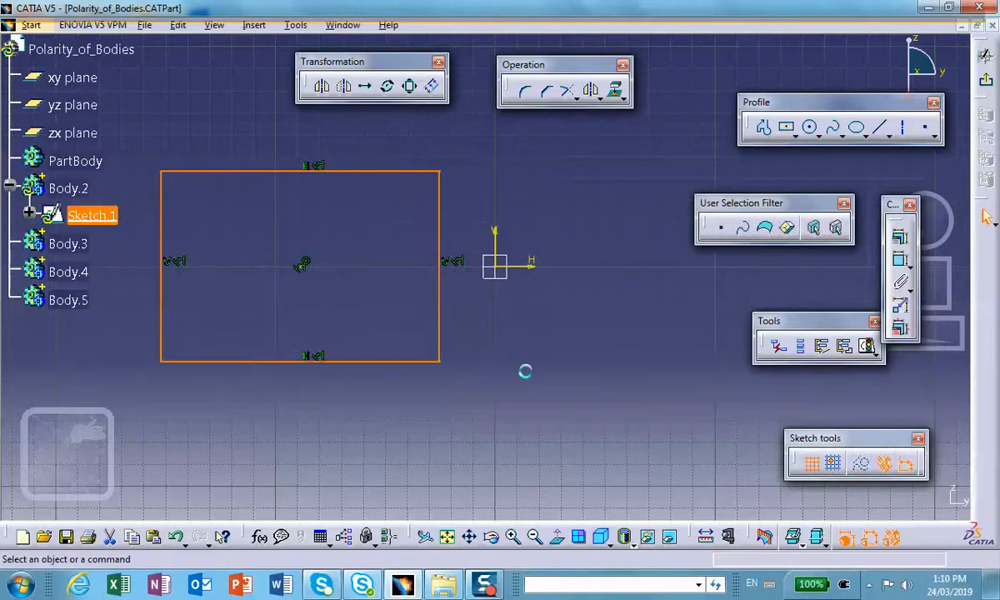
click(985, 55)
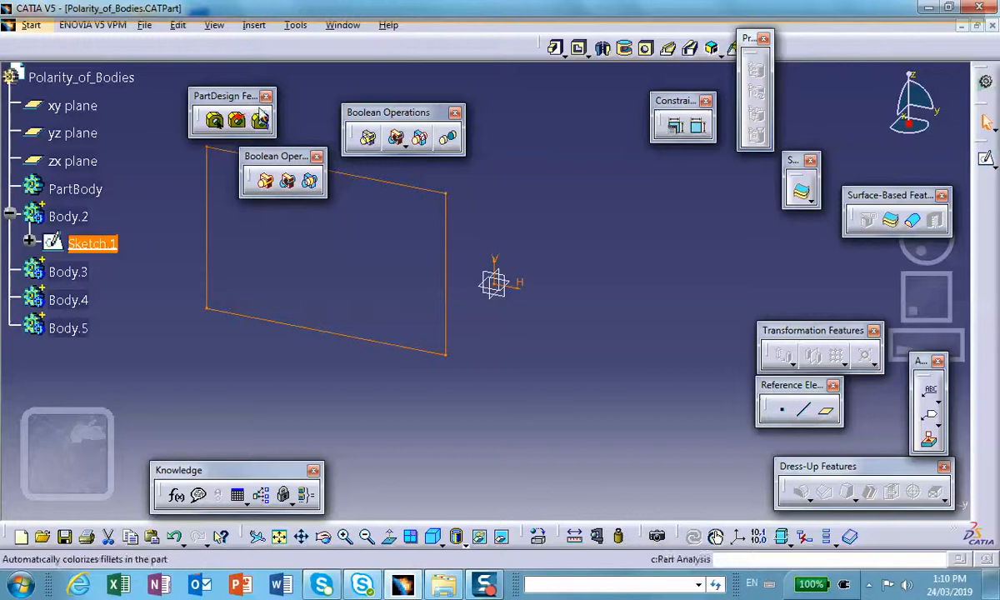
Pad the rectangle sketch to a length of 0.787 in
click(555, 47)
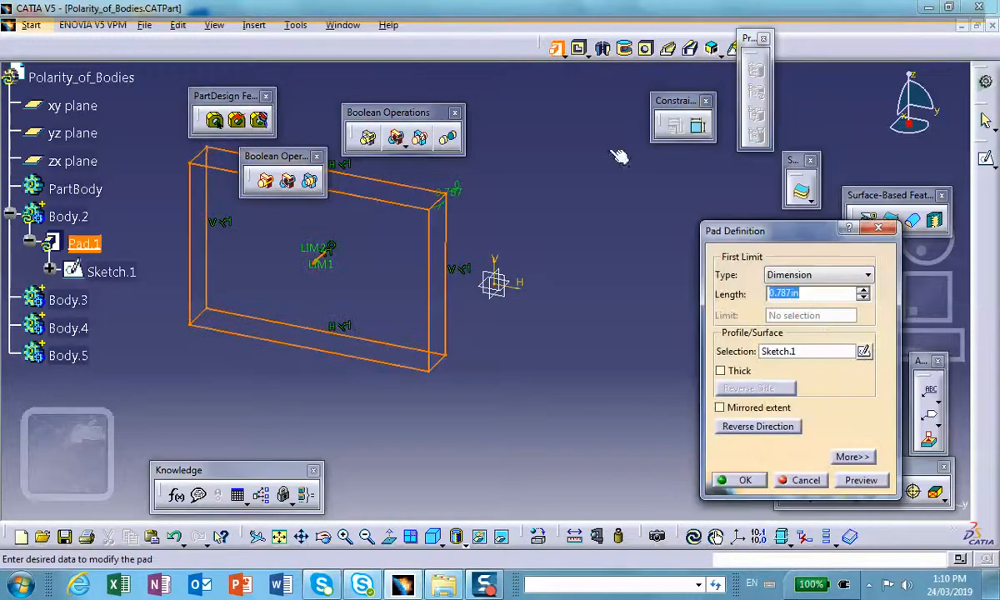
click(738, 480)
middle_drag(549, 383, 600, 416)
click(654, 253)
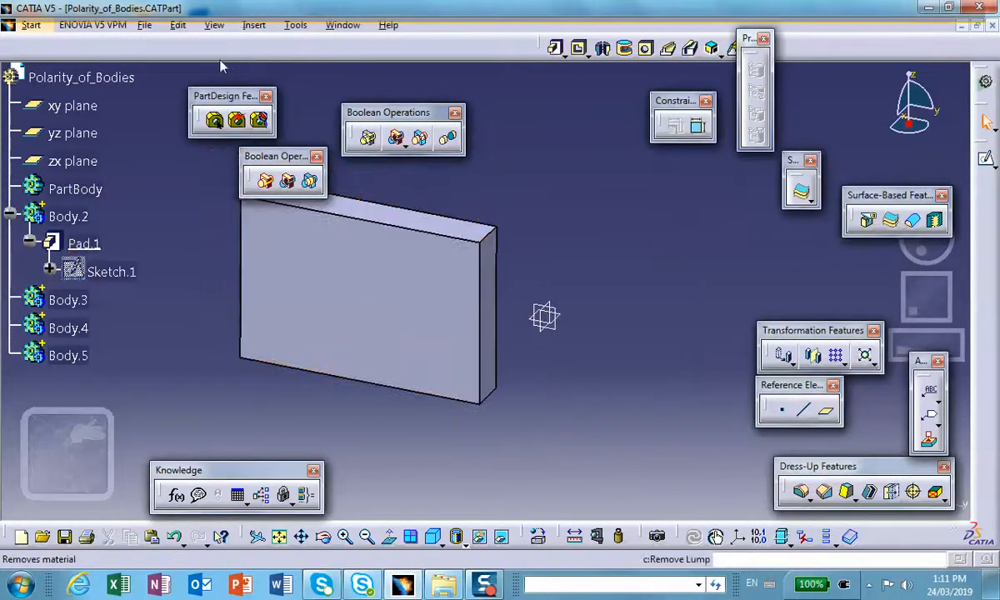
middle_drag(633, 306, 671, 358)
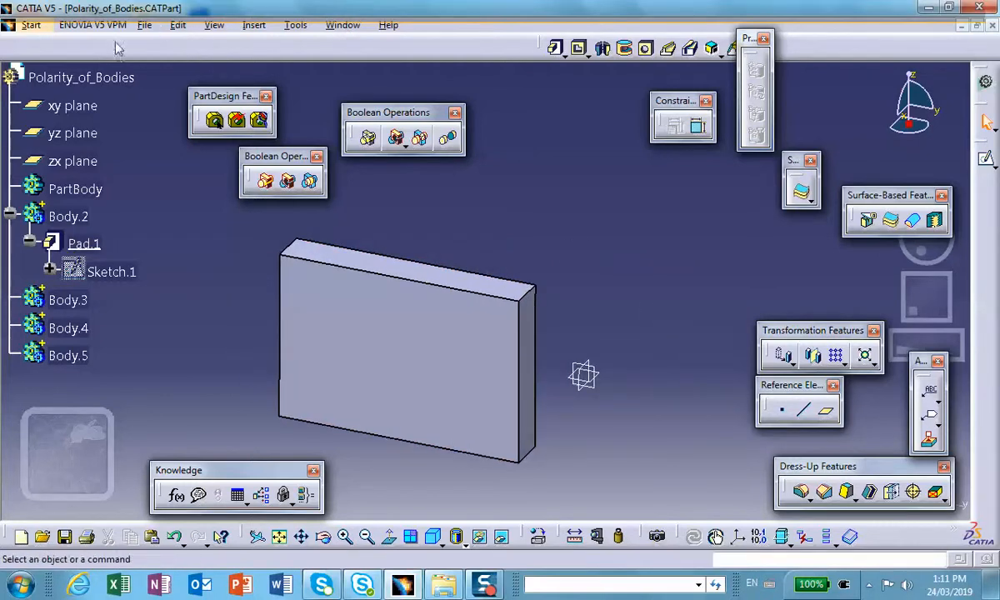
Show the Graphic Properties controls and colour Body.2 yellow
click(215, 25)
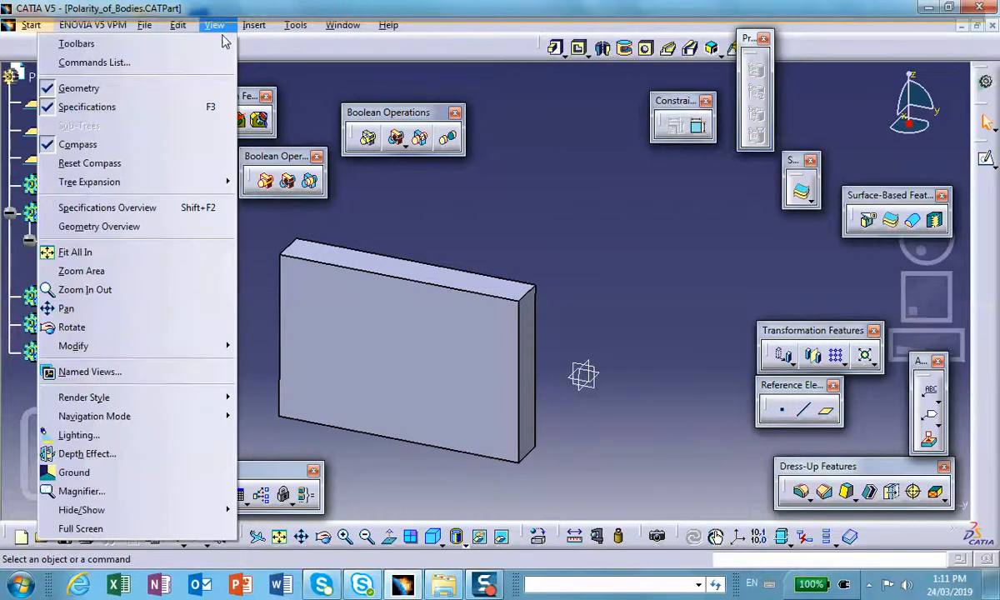
mouse_move(200, 43)
click(271, 70)
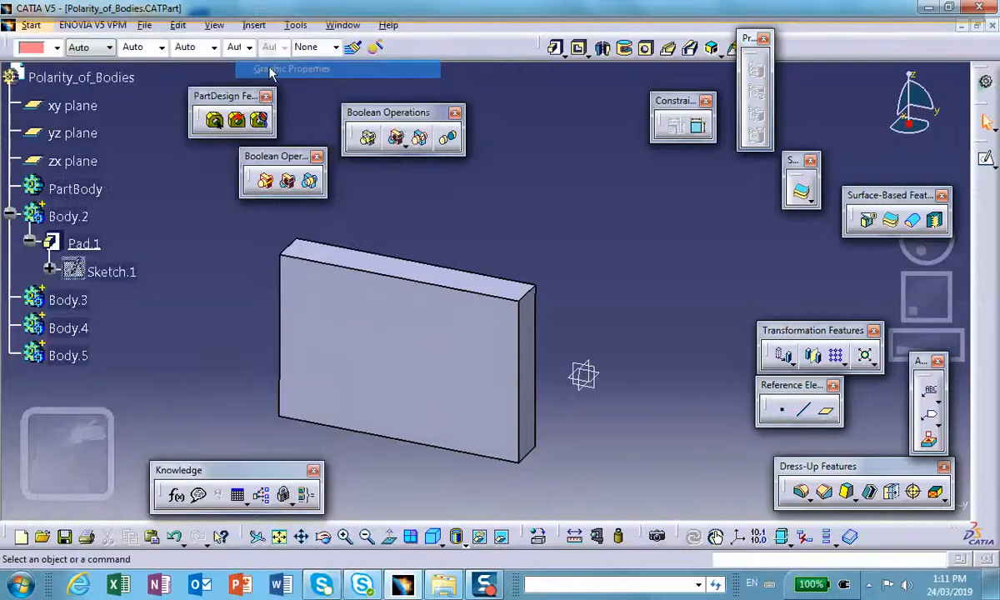
click(67, 218)
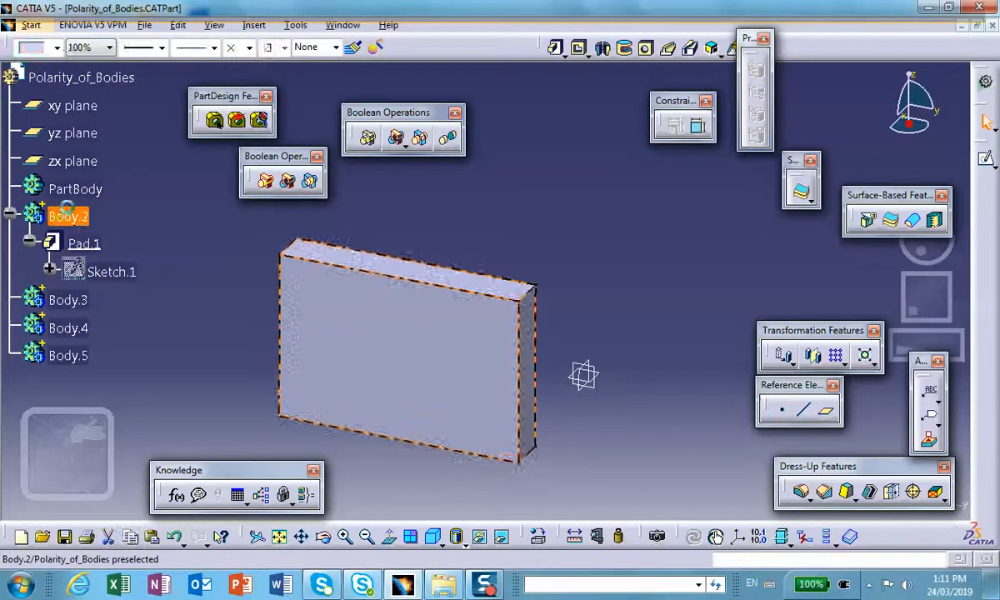
click(57, 47)
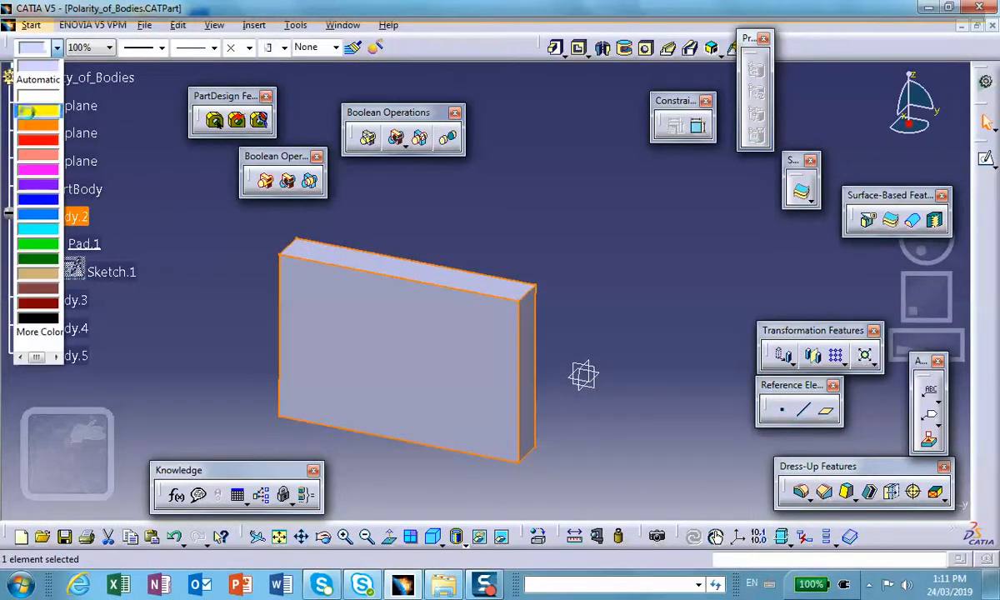
click(33, 110)
click(571, 221)
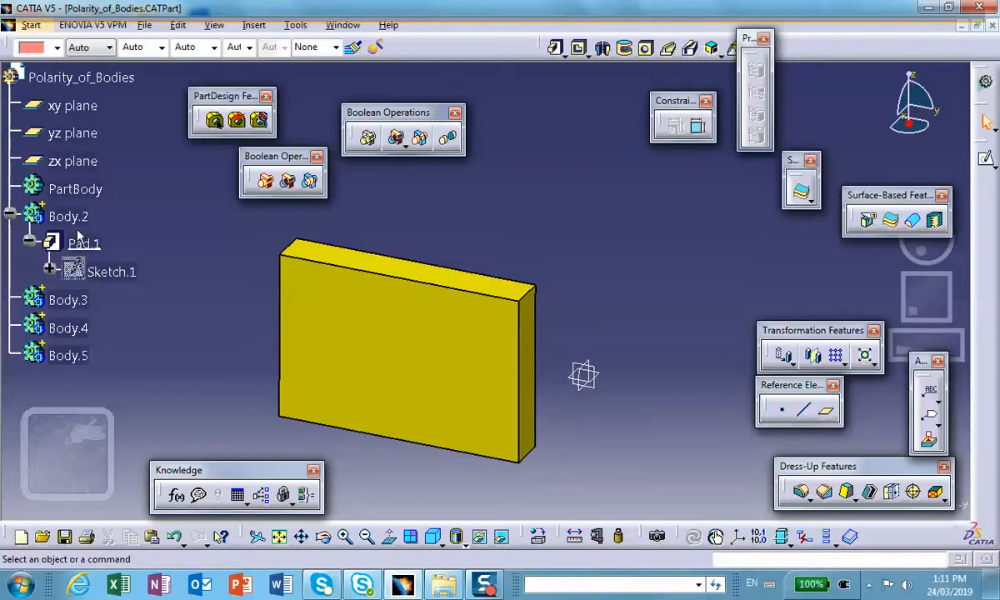
Make Body.3 the in-work object and sketch a circle on the yz plane that overlaps the lower edge of the yellow plate
right_click(64, 304)
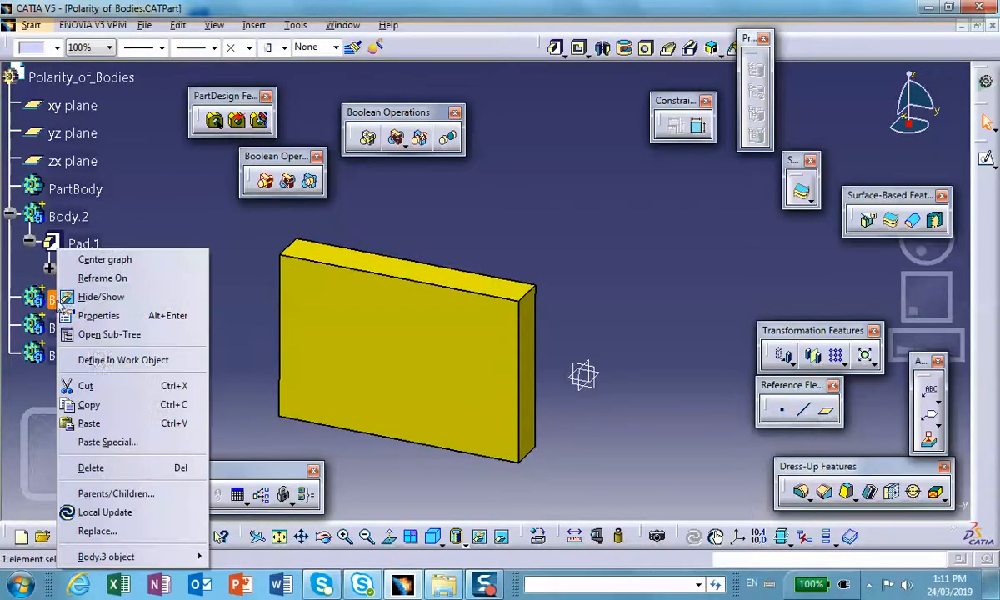
click(106, 360)
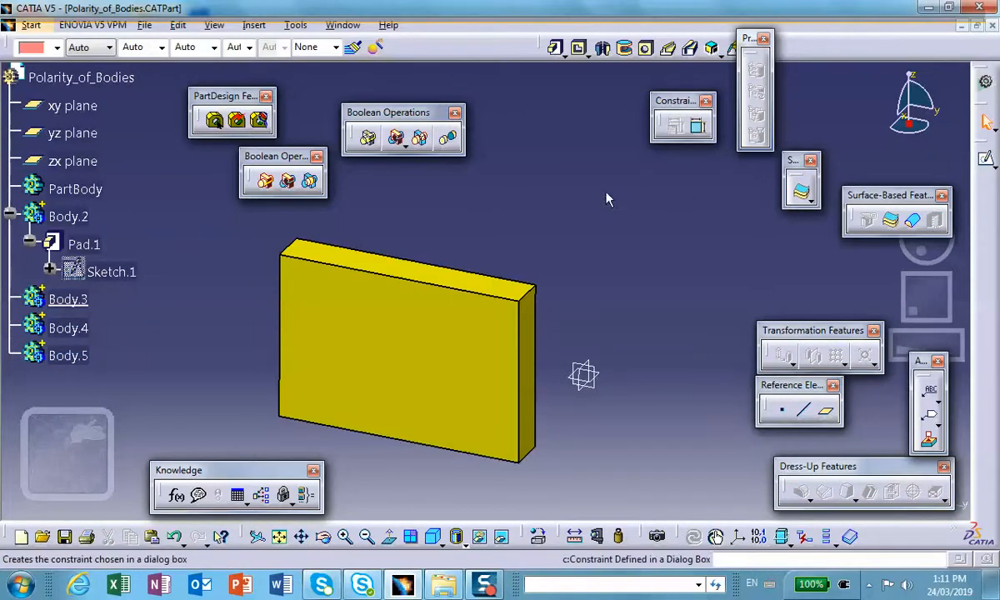
click(601, 374)
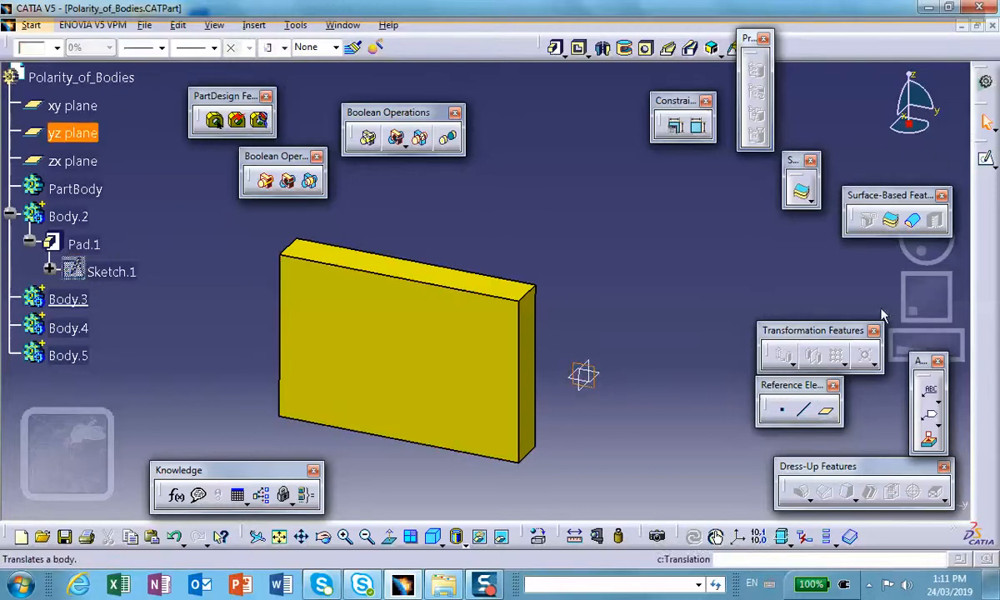
click(986, 159)
mouse_move(522, 350)
middle_down()
mouse_move(491, 185)
mouse_move(505, 247)
middle_up()
scroll(507, 250, down, 1)
click(809, 126)
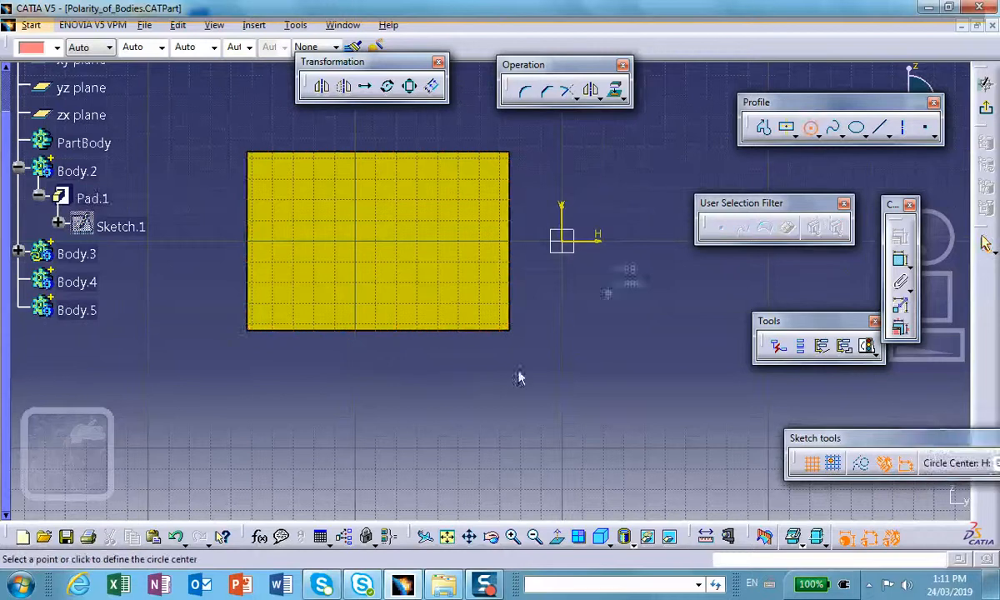
click(374, 384)
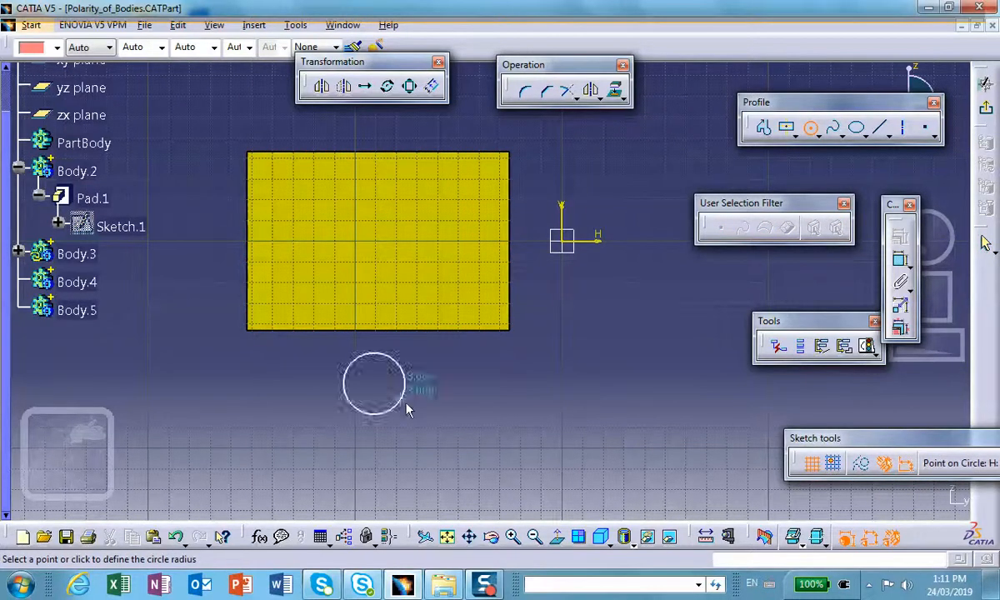
click(461, 452)
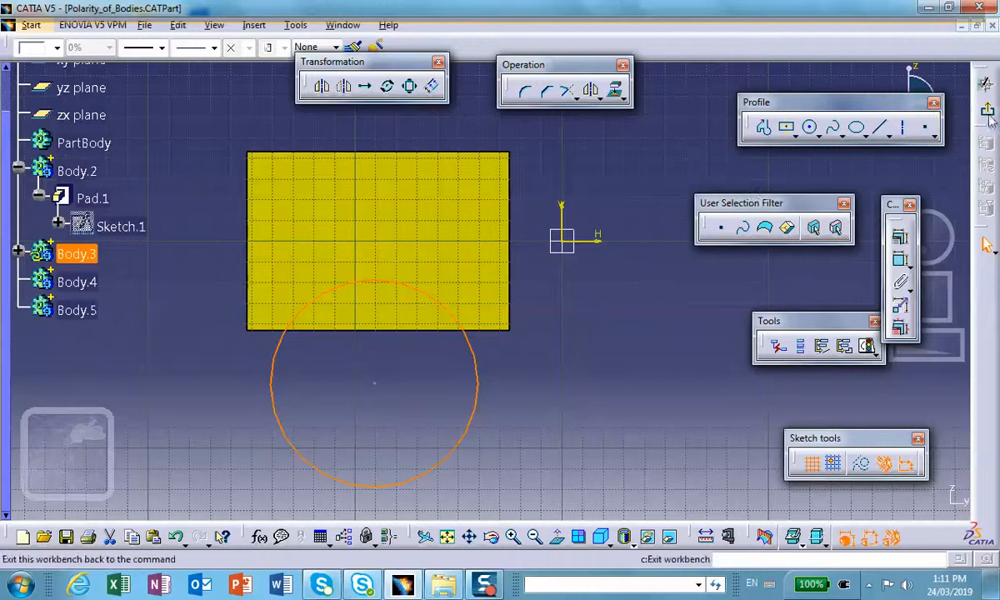
click(985, 83)
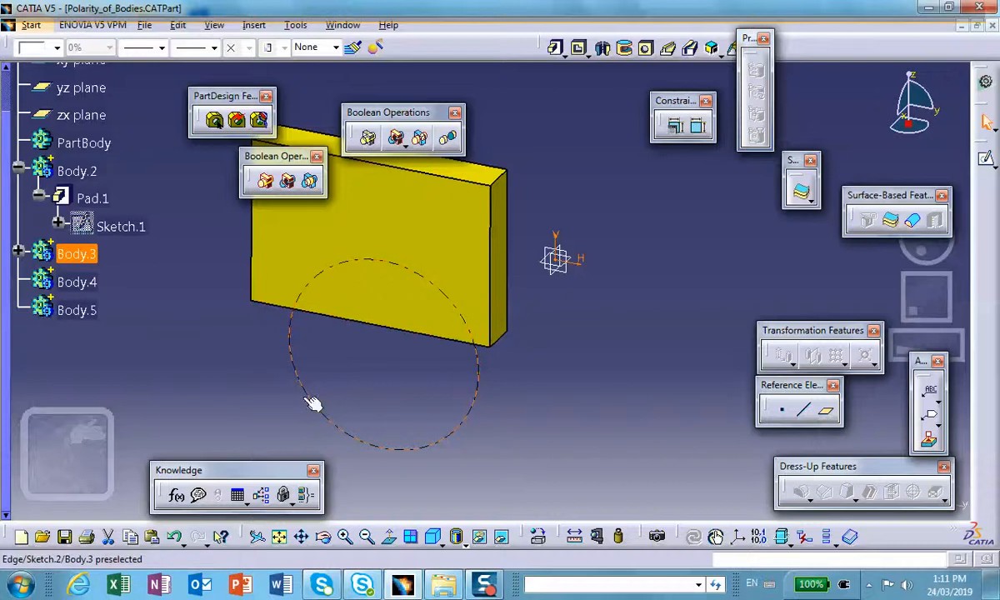
Create a pocket 0.787 in deep from the circle sketch in Body.3, with its direction reversed
click(398, 457)
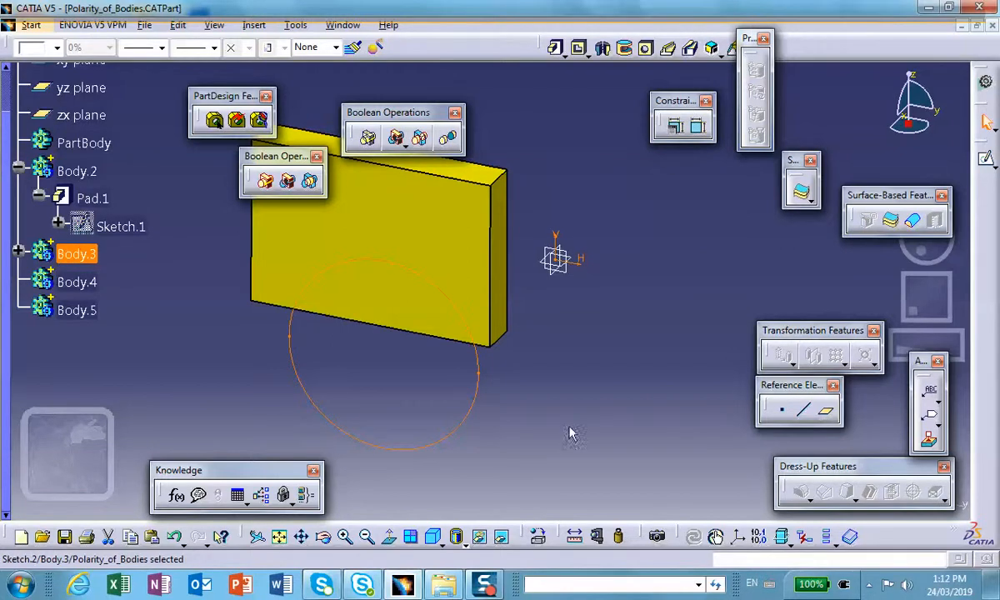
mouse_move(562, 421)
middle_down()
mouse_move(504, 388)
mouse_move(418, 368)
mouse_move(323, 380)
middle_up()
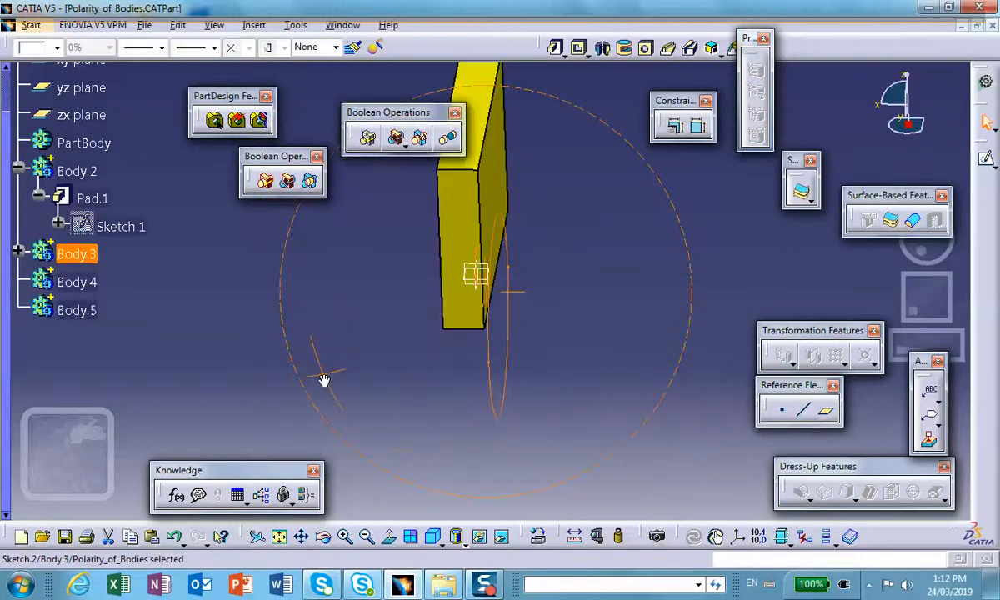
click(581, 49)
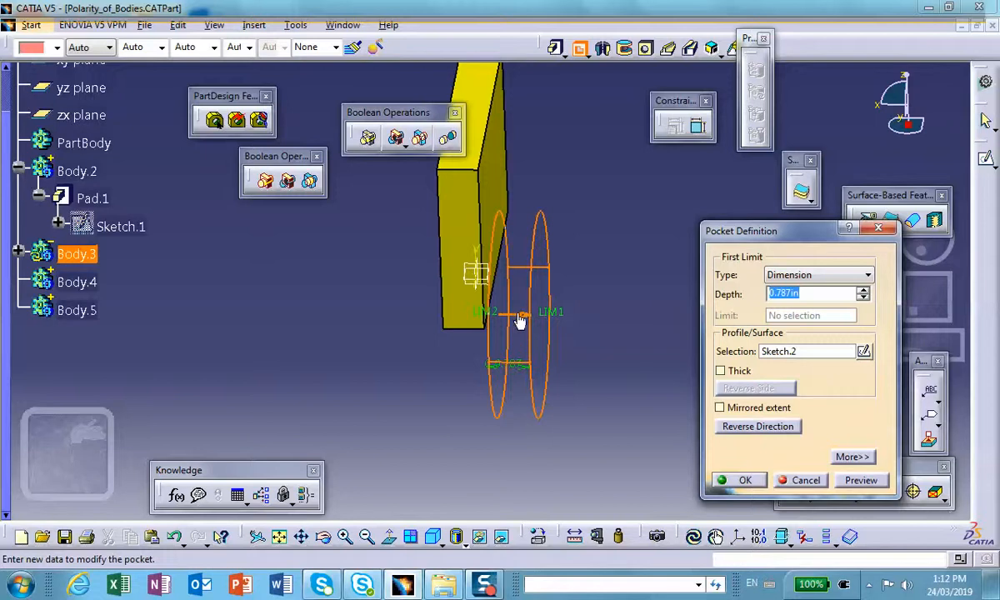
click(518, 317)
middle_drag(517, 317, 663, 287)
click(752, 429)
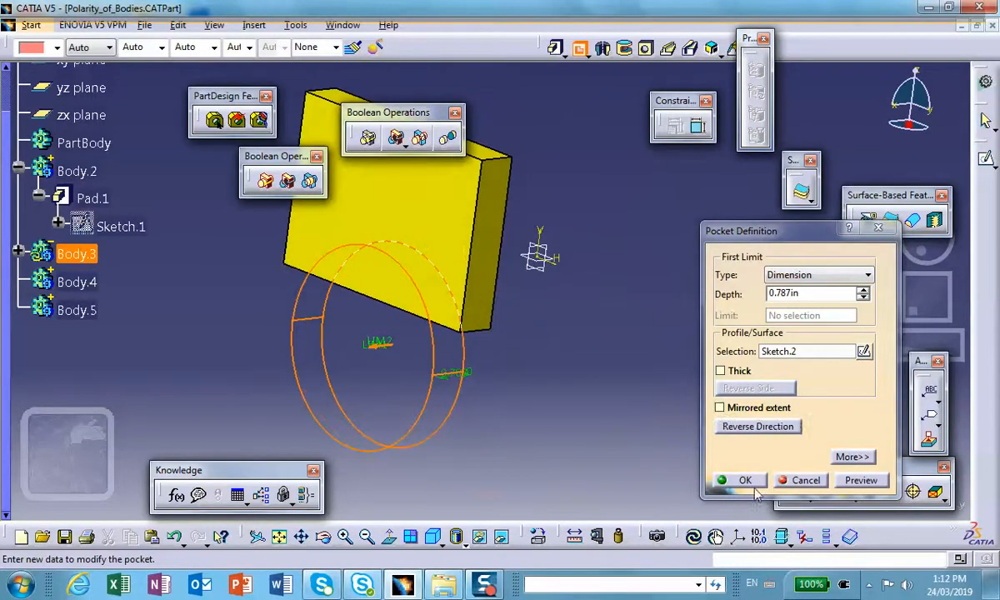
click(749, 483)
mouse_move(576, 332)
middle_down()
mouse_move(538, 361)
mouse_move(597, 343)
mouse_move(576, 290)
mouse_move(567, 340)
middle_up()
scroll(160, 249, down, 2)
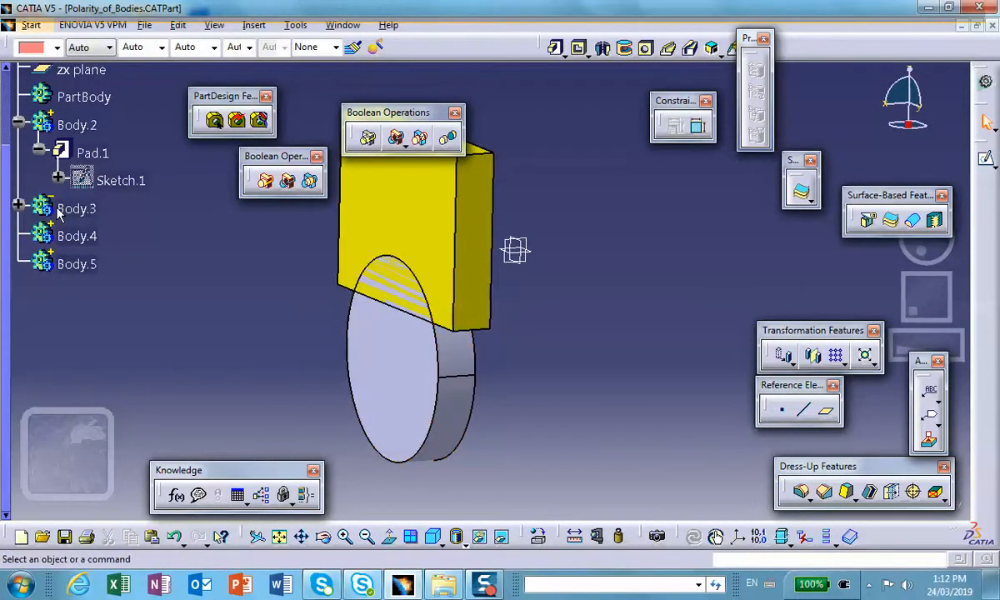
Expand Body.3 in the specification tree to inspect its pocket and sketch
middle_drag(308, 363, 372, 408)
scroll(379, 400, up, 2)
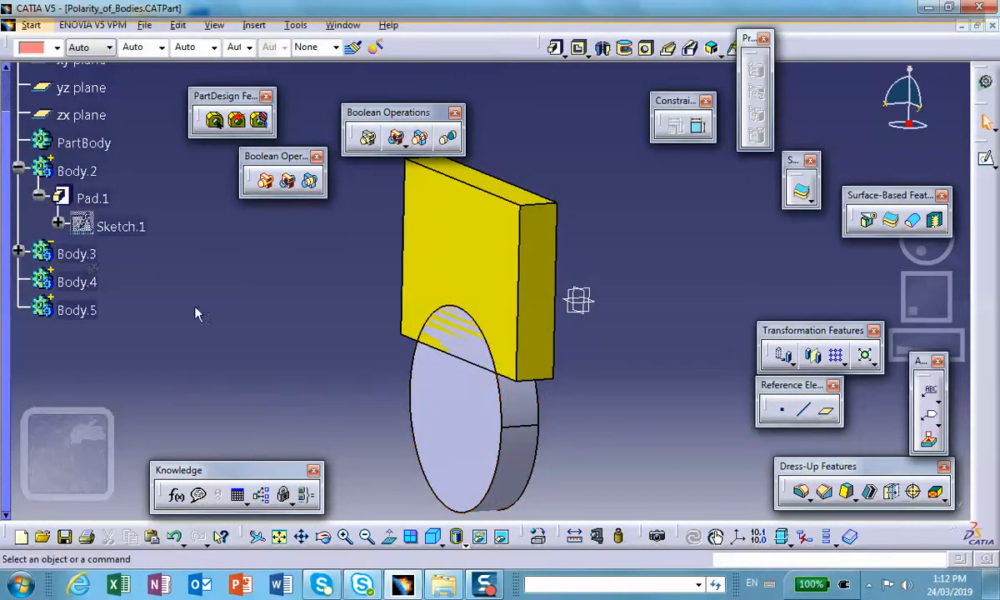
click(18, 250)
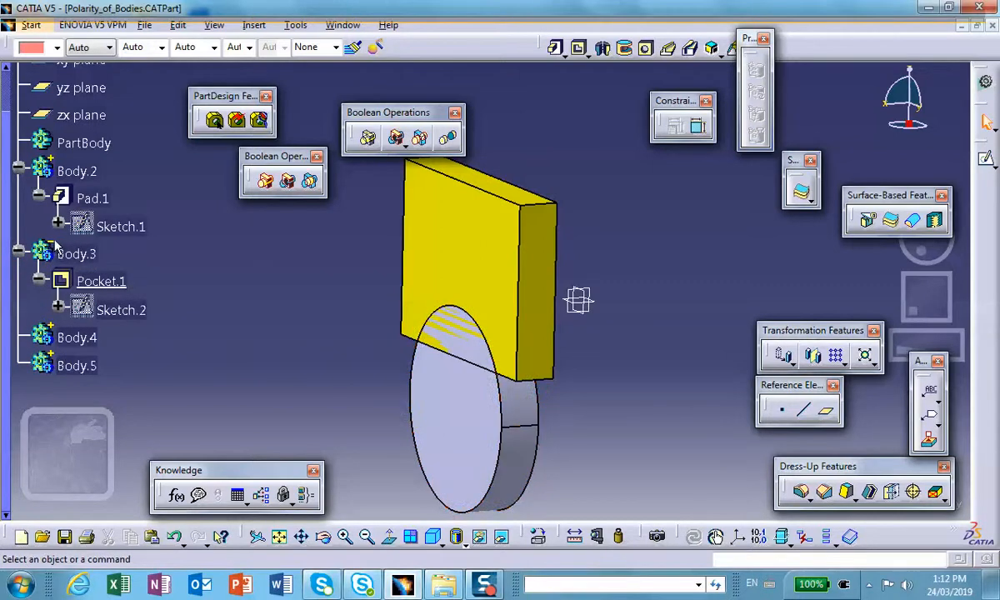
Colour Body.3 orange
mouse_move(382, 358)
middle_down()
mouse_move(361, 336)
mouse_move(378, 364)
middle_up()
click(362, 337)
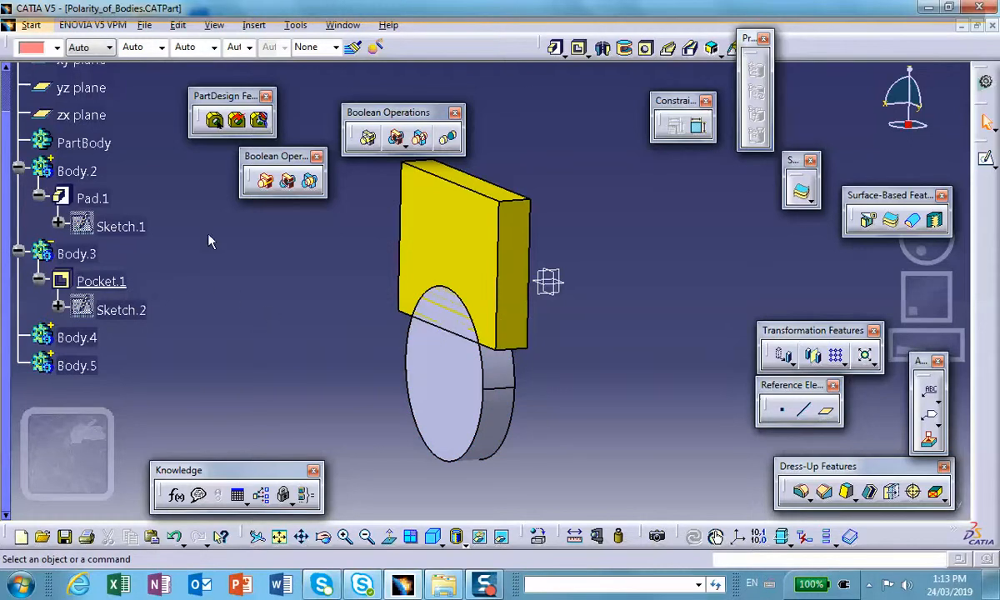
click(77, 254)
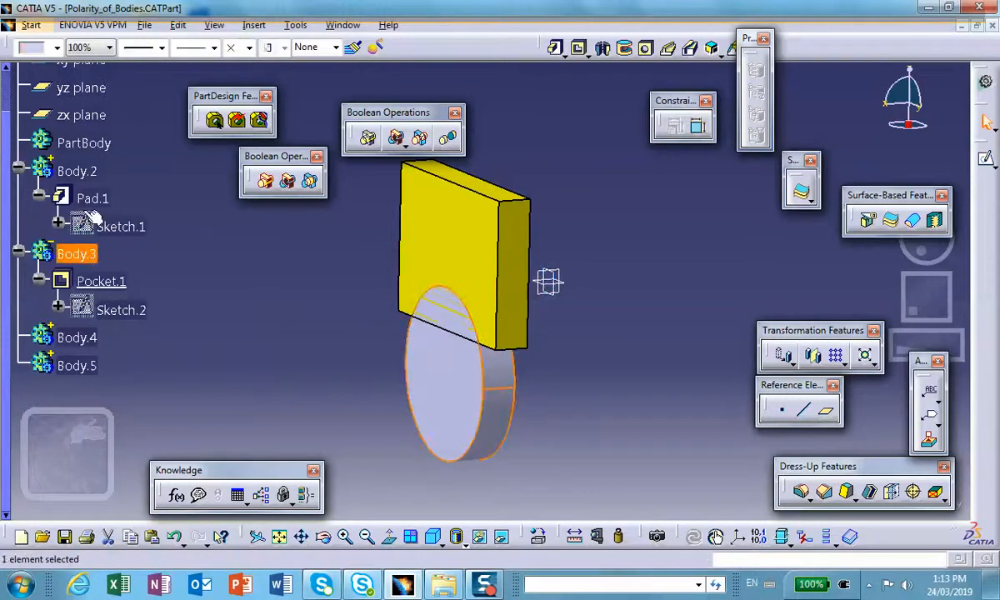
click(57, 47)
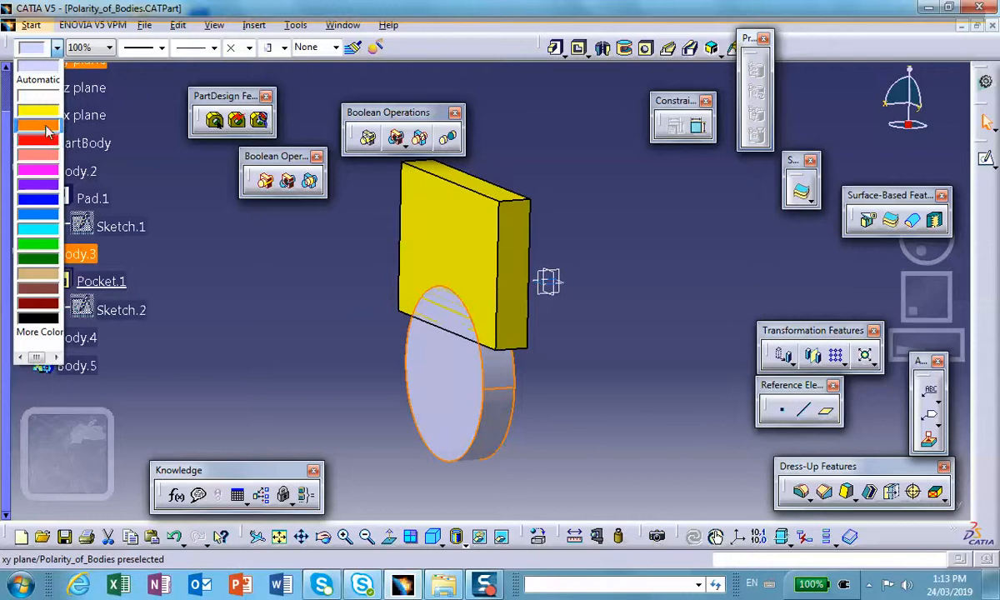
click(46, 130)
click(249, 302)
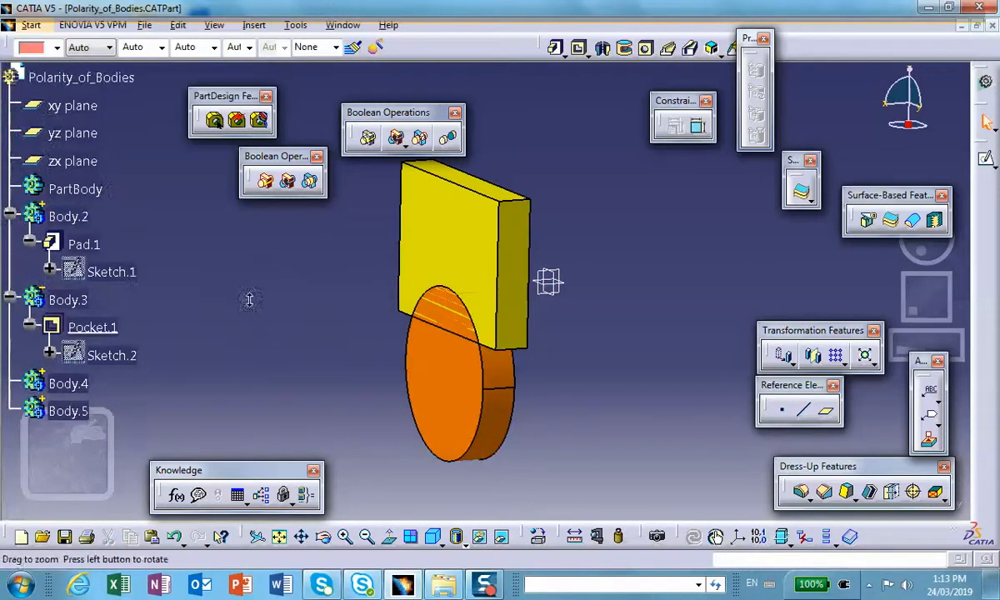
Make Body.4 the in-work object
scroll(250, 300, down, 2)
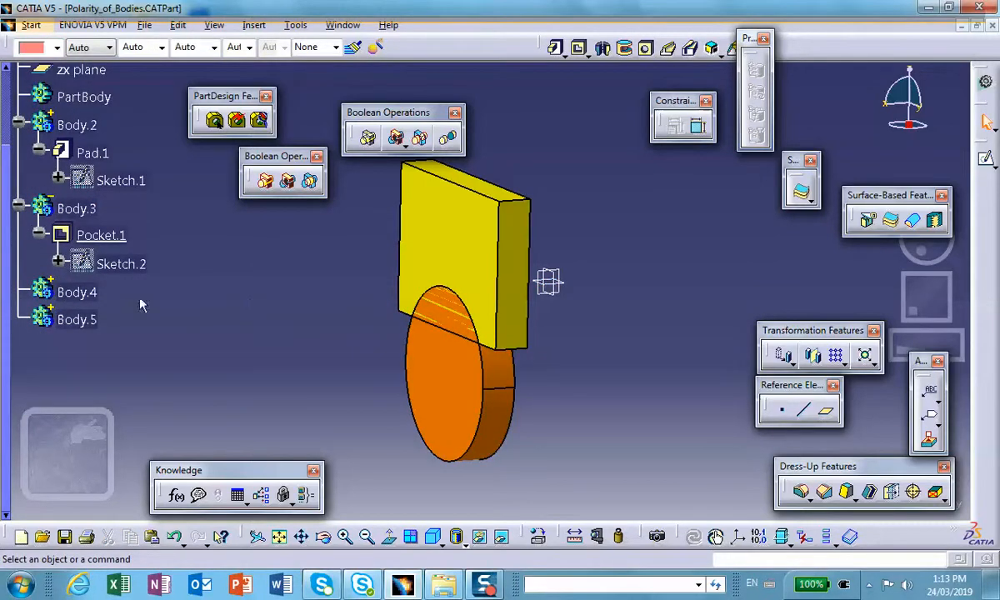
right_click(92, 293)
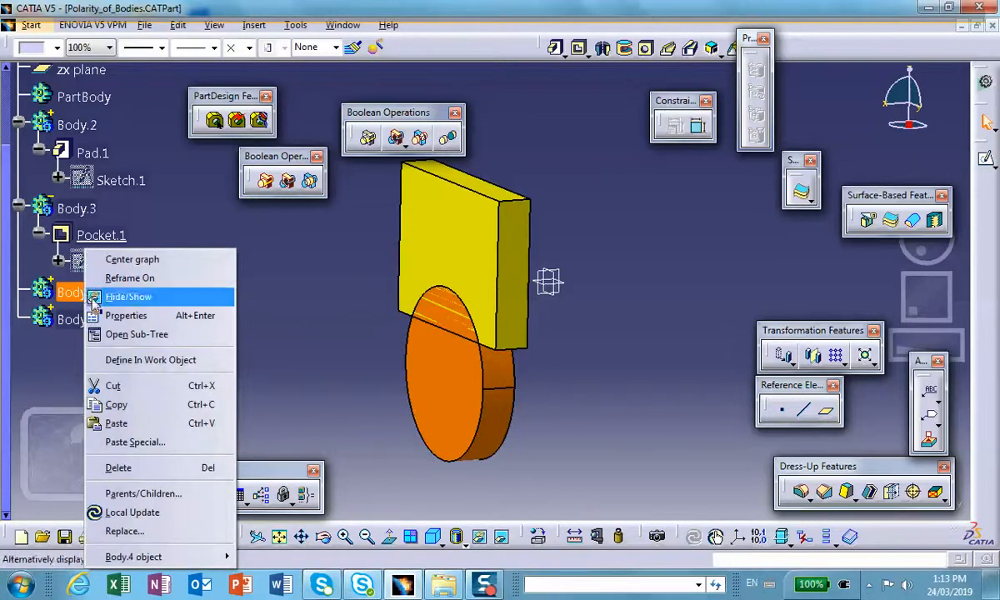
click(121, 360)
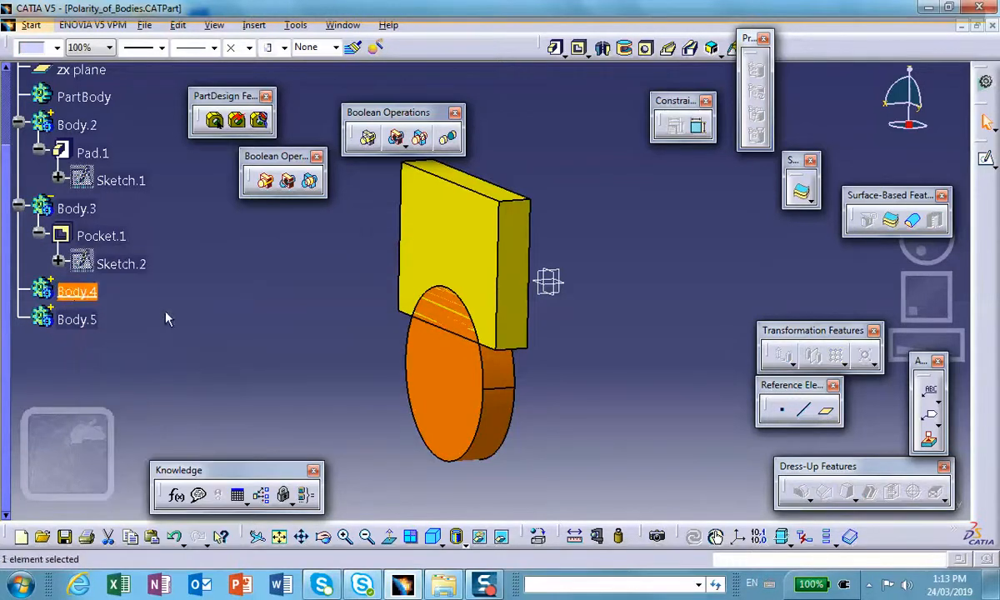
click(160, 290)
Sketch a centred rectangle on the yz plane in Body.4, overlapping the lower right part of the orange disc
middle_drag(575, 335, 619, 311)
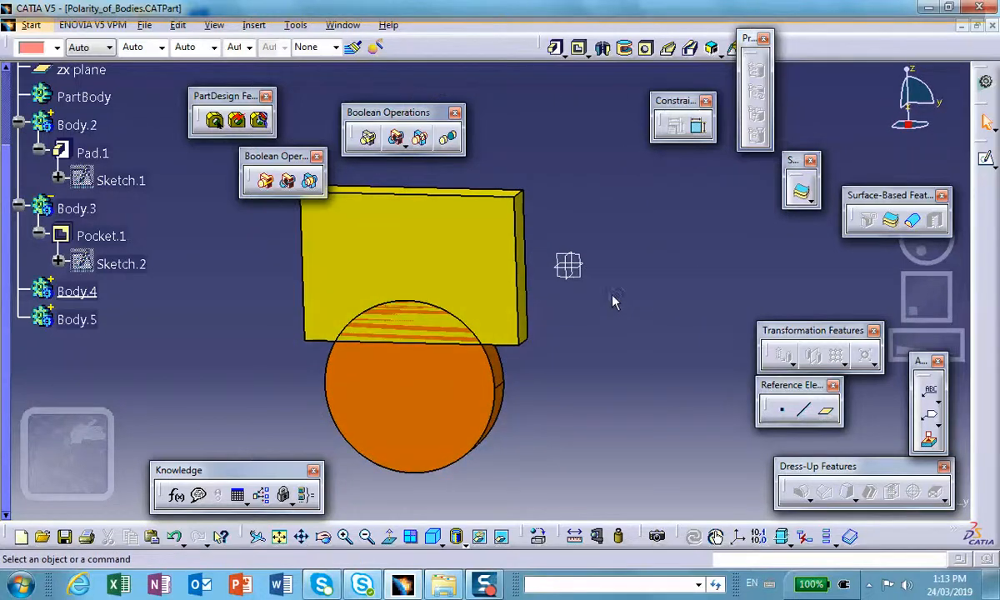
click(587, 281)
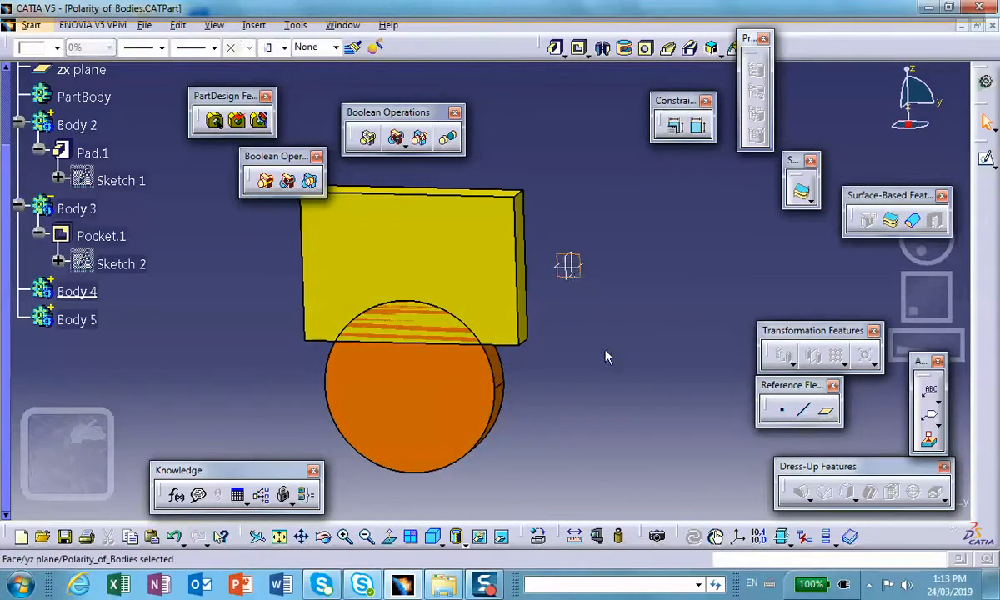
click(993, 165)
click(691, 330)
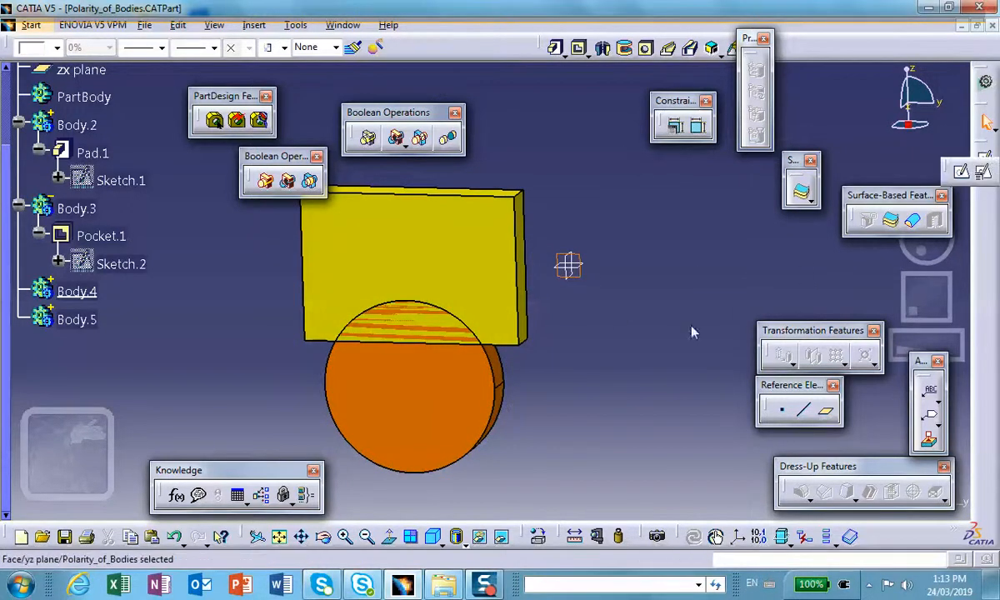
click(993, 166)
click(962, 173)
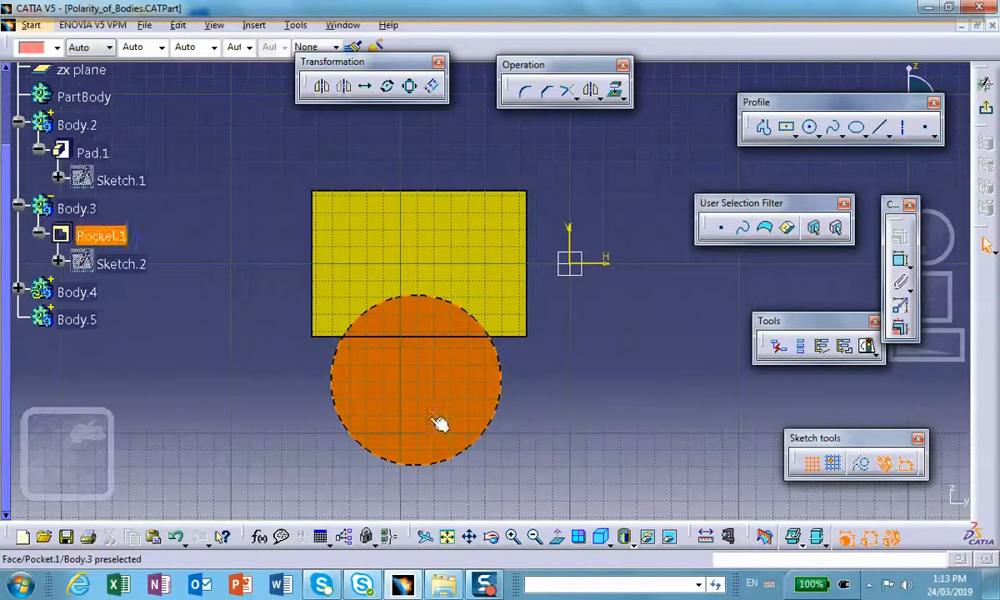
click(786, 126)
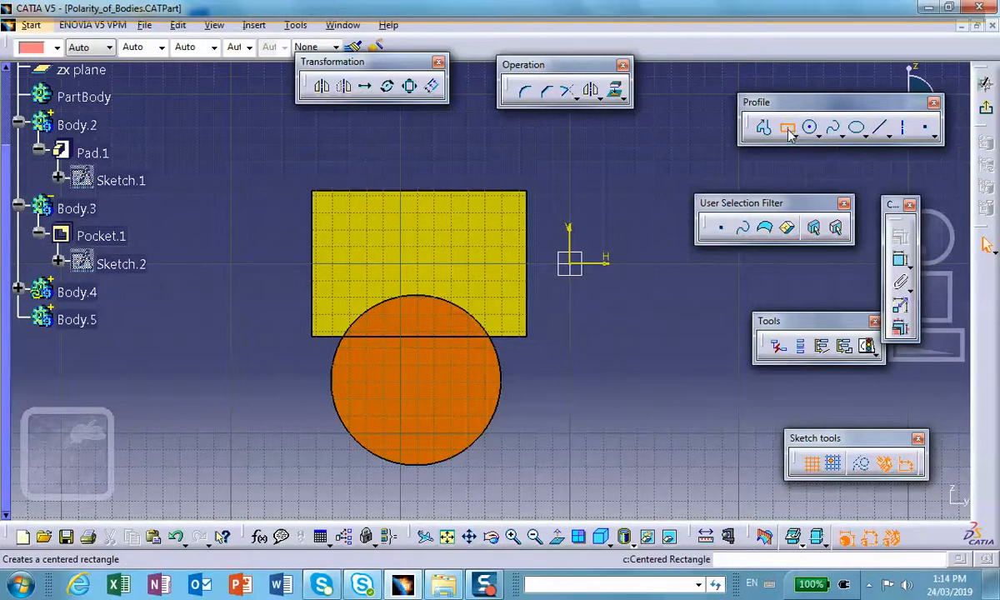
click(547, 422)
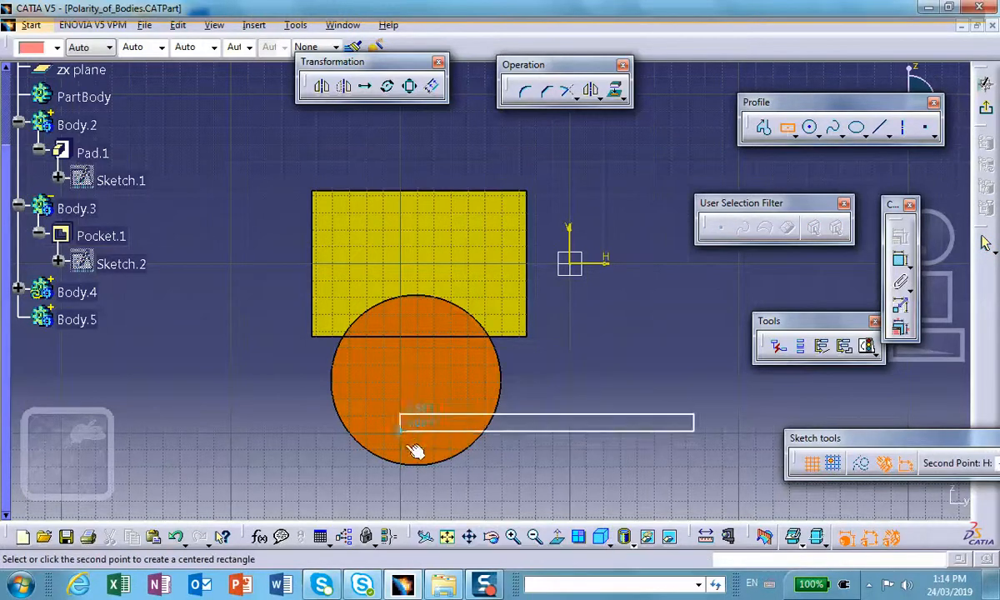
click(451, 484)
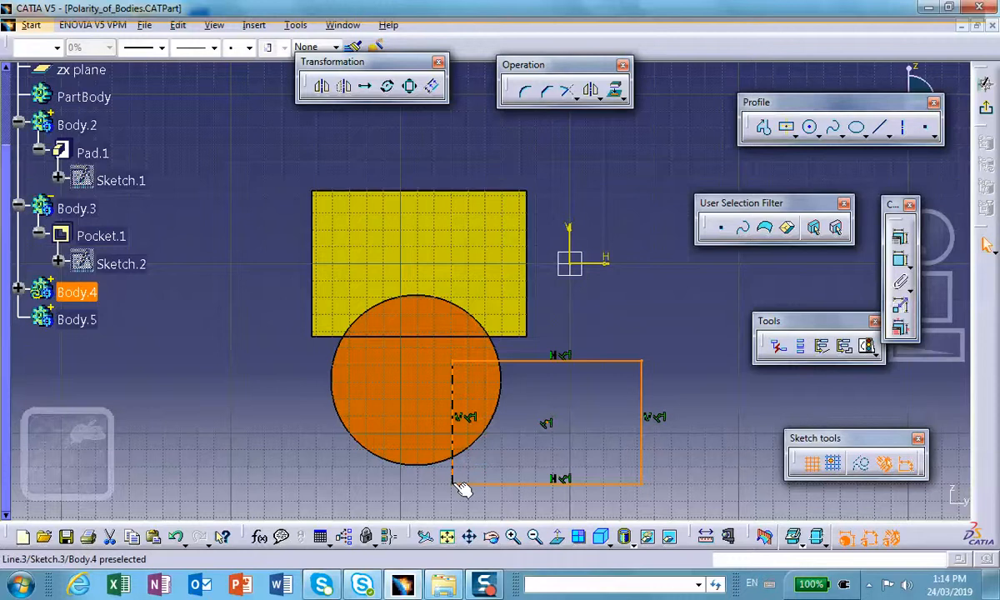
click(985, 84)
click(639, 309)
Create a pocket 0.787 in deep from the rectangle sketch in Body.4, with its direction reversed
mouse_move(625, 327)
middle_down()
mouse_move(577, 285)
mouse_move(621, 344)
mouse_move(598, 328)
middle_up()
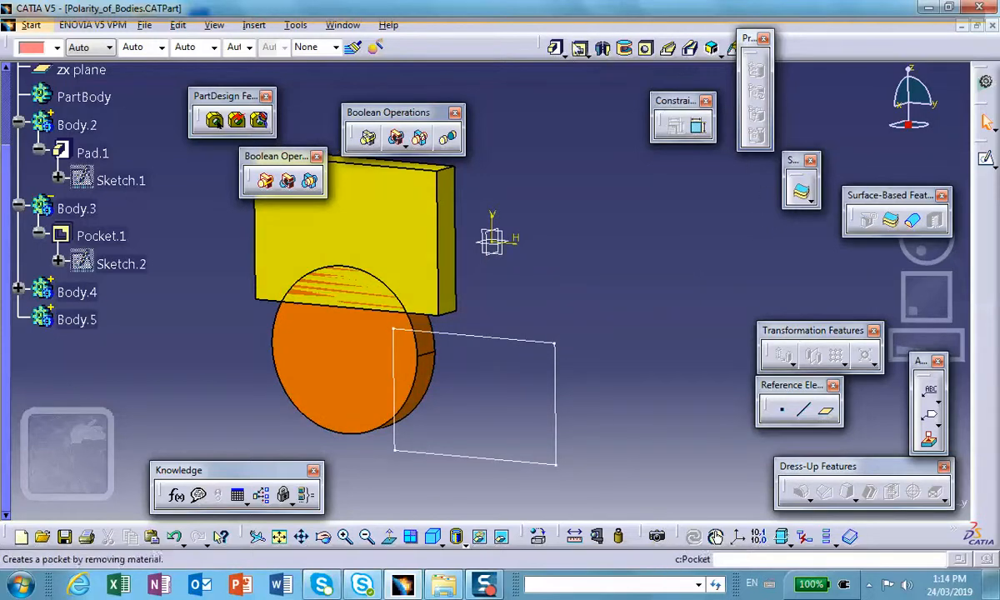
click(579, 50)
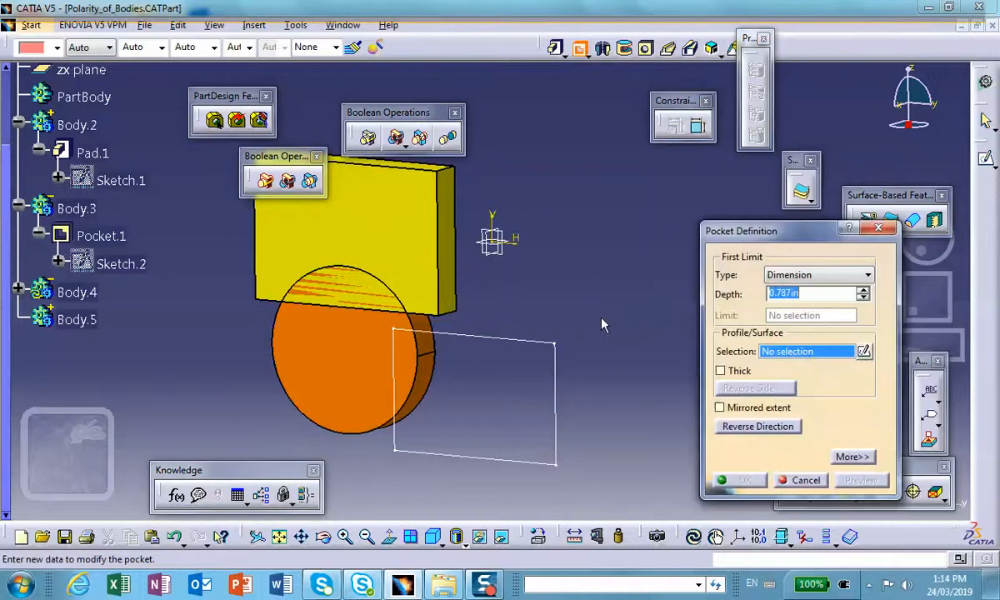
click(564, 363)
middle_drag(644, 391, 388, 415)
click(761, 430)
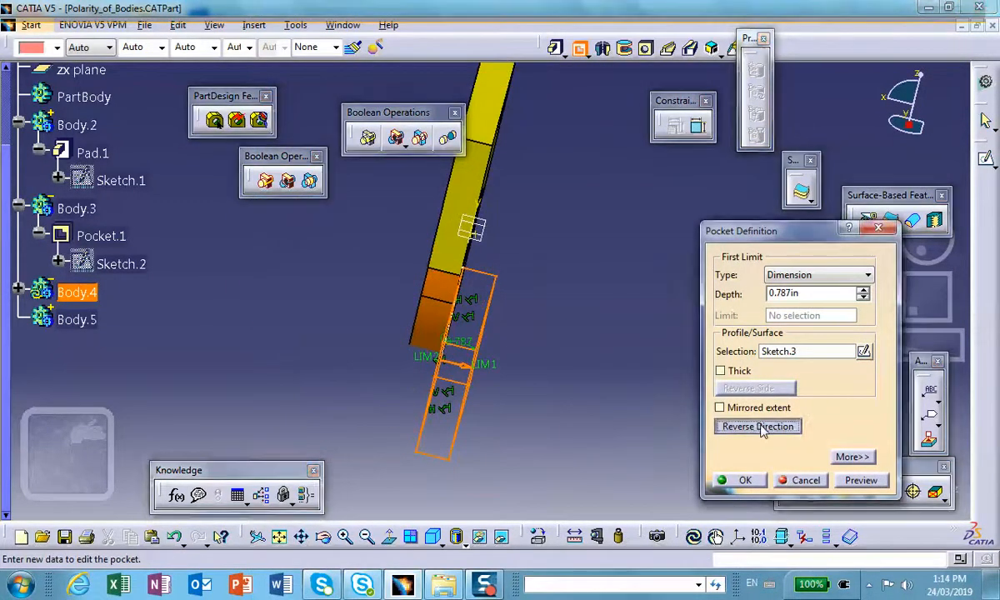
middle_drag(518, 392, 681, 386)
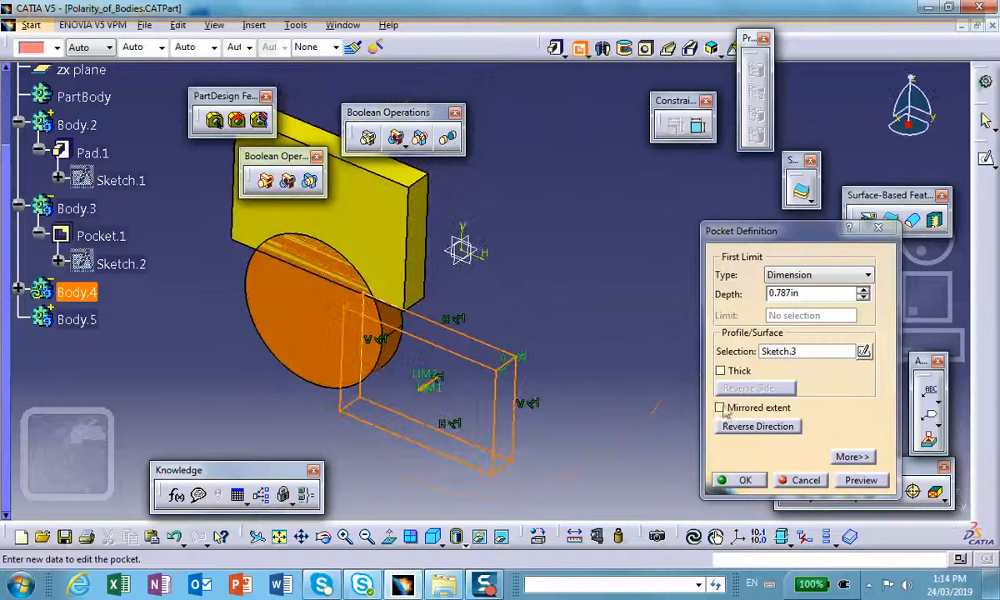
click(724, 480)
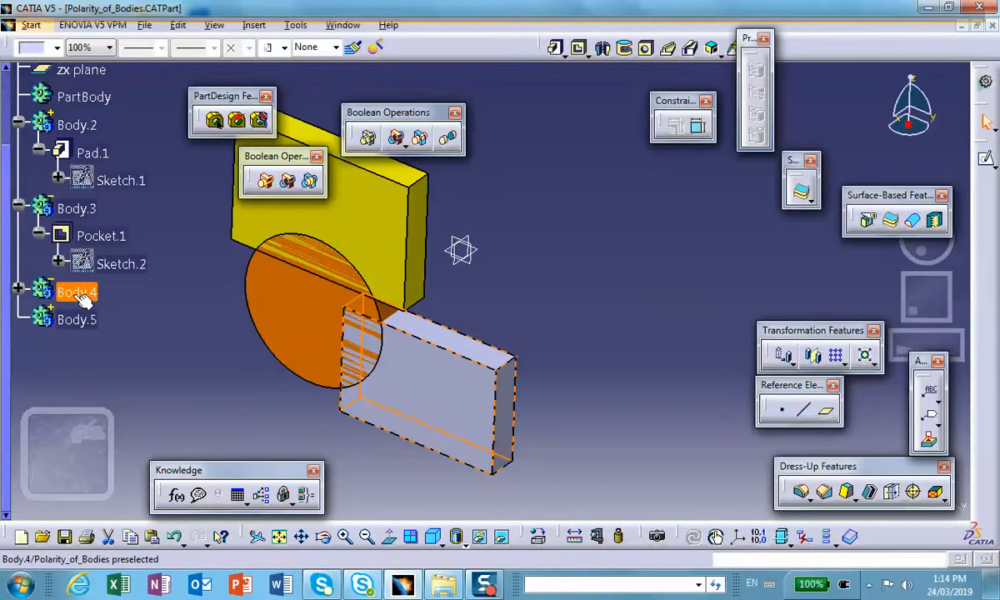
Colour Body.4 orange
click(57, 48)
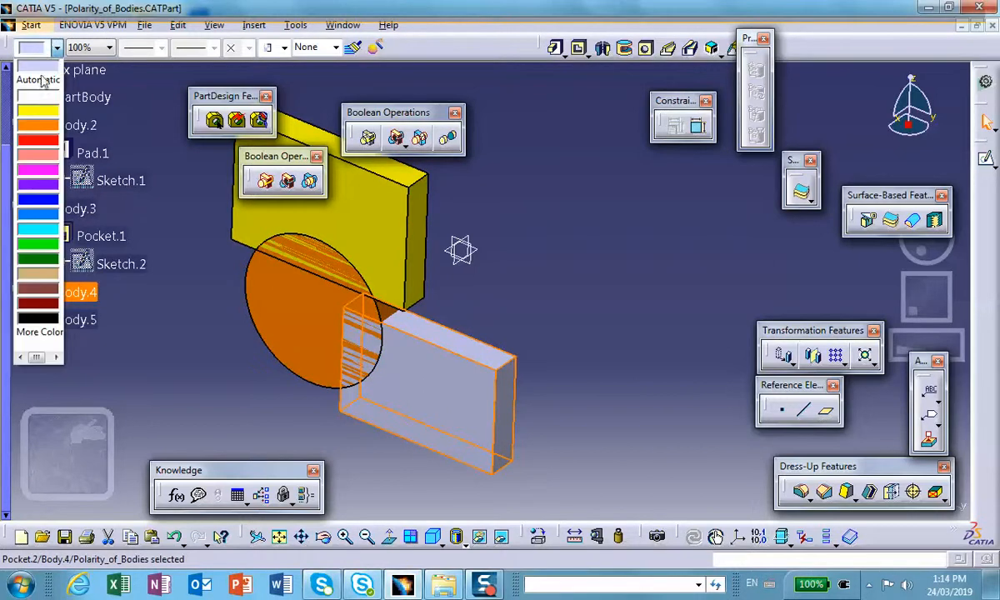
click(46, 146)
click(580, 325)
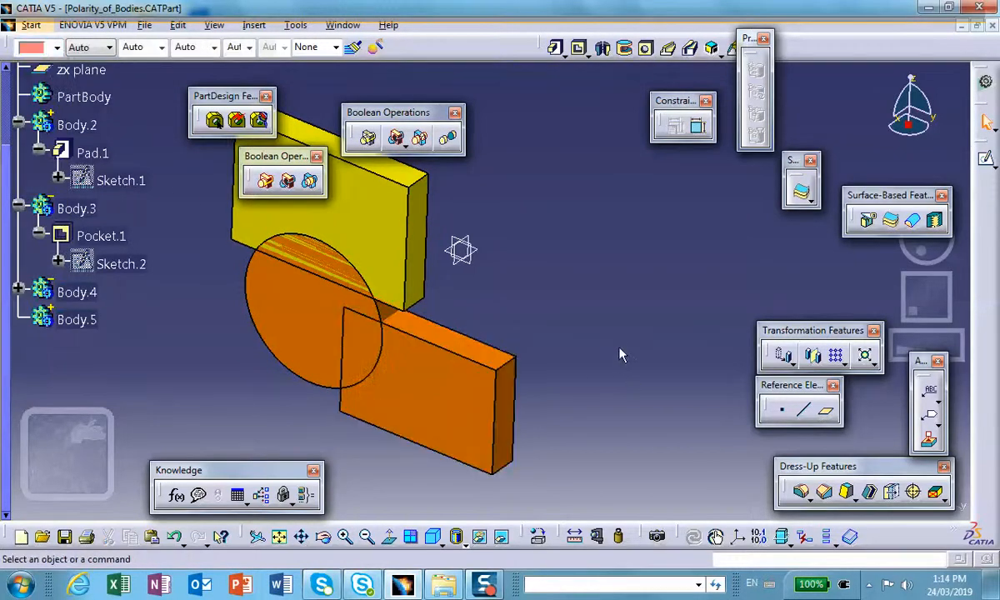
mouse_move(618, 343)
middle_down()
mouse_move(648, 293)
mouse_move(620, 333)
mouse_move(615, 325)
middle_up()
middle_click(404, 268)
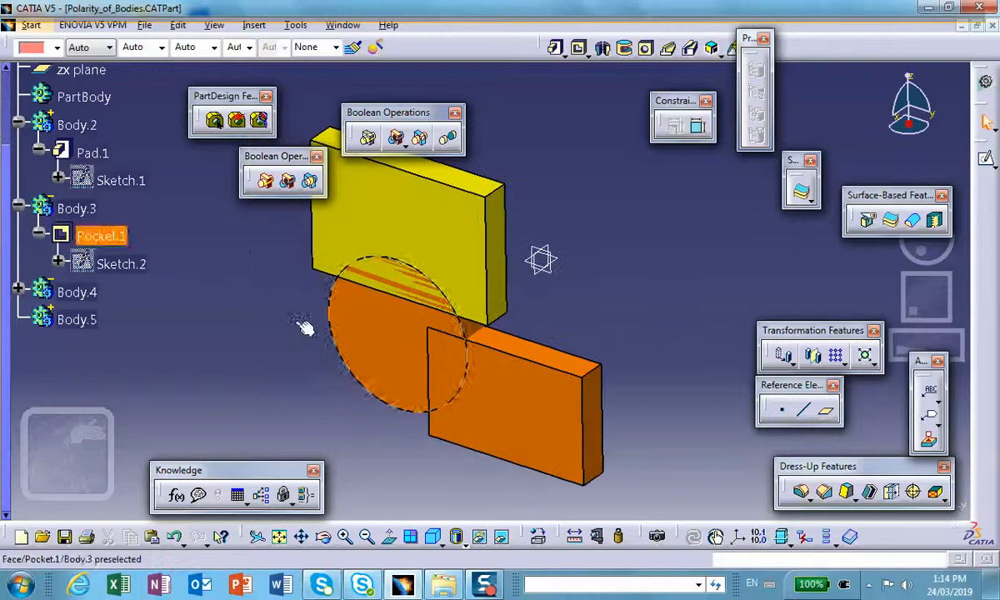
Collapse Body.2 and Body.3 and expand Body.4 in the specification tree to inspect its pocket and sketch
click(18, 215)
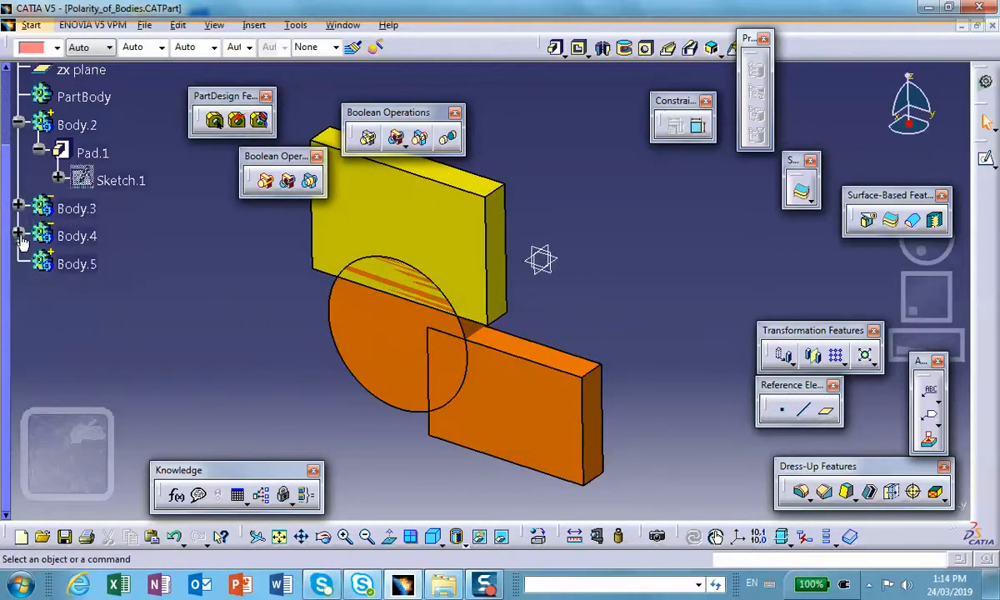
click(19, 236)
click(18, 123)
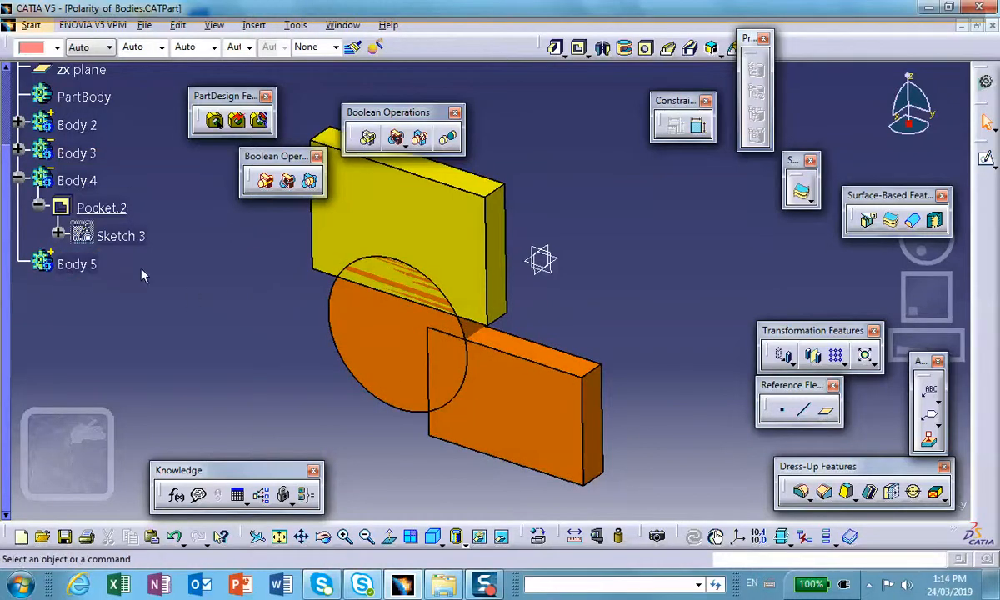
Make Body.5 the in-work object and collapse Body.4 in the specification tree
right_click(84, 265)
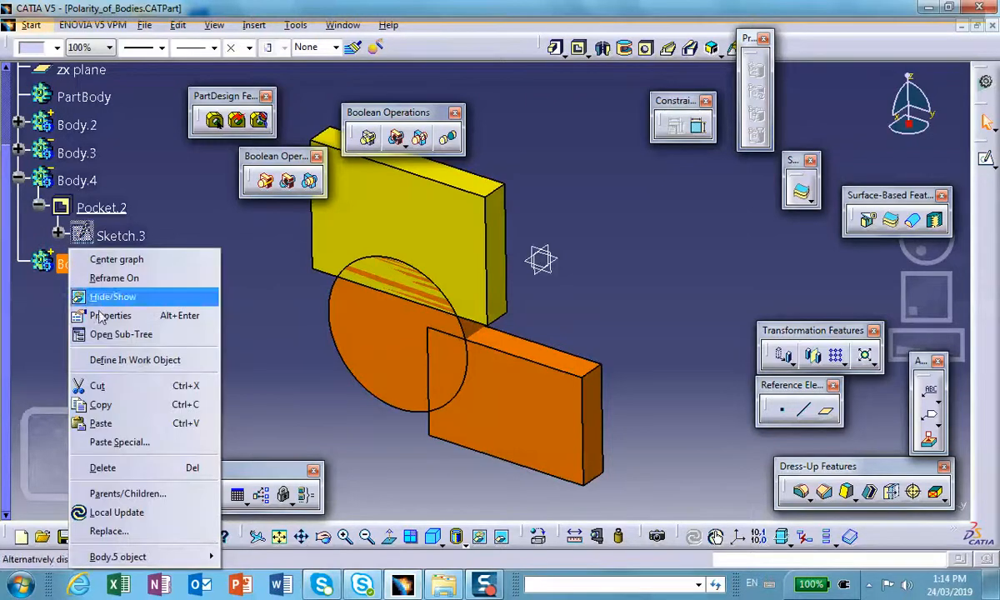
click(133, 360)
click(38, 207)
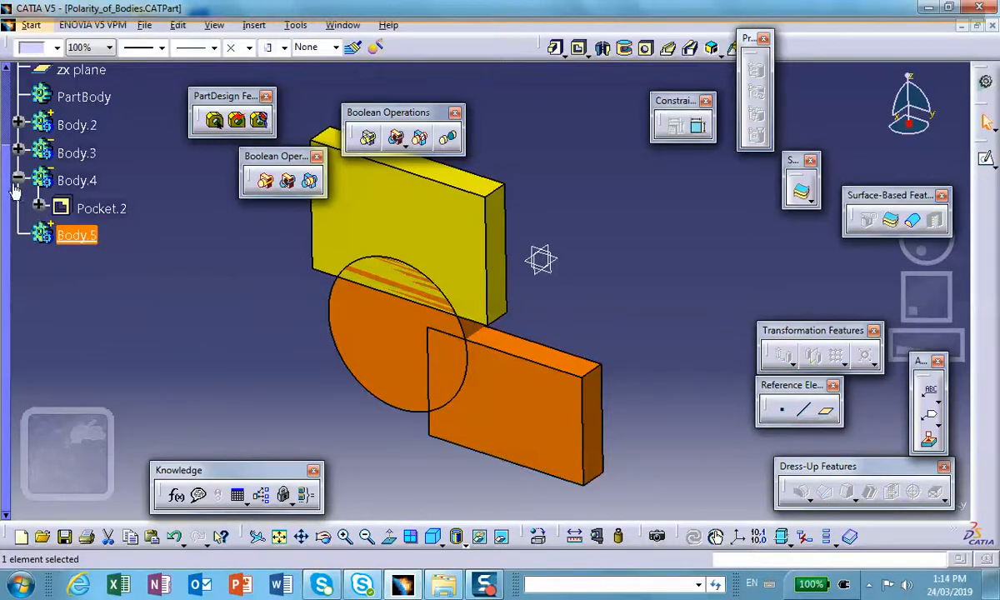
click(19, 178)
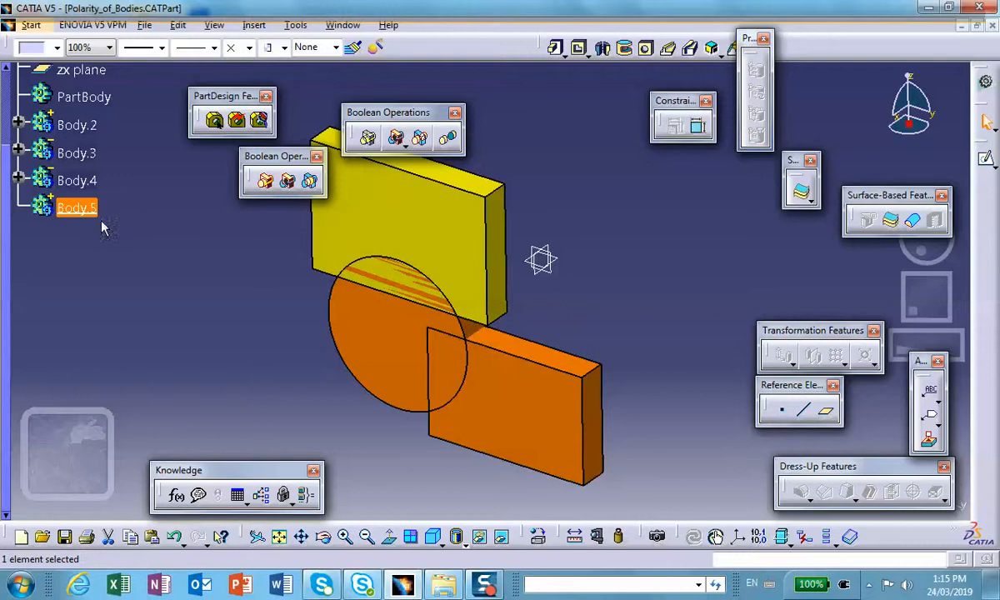
click(121, 292)
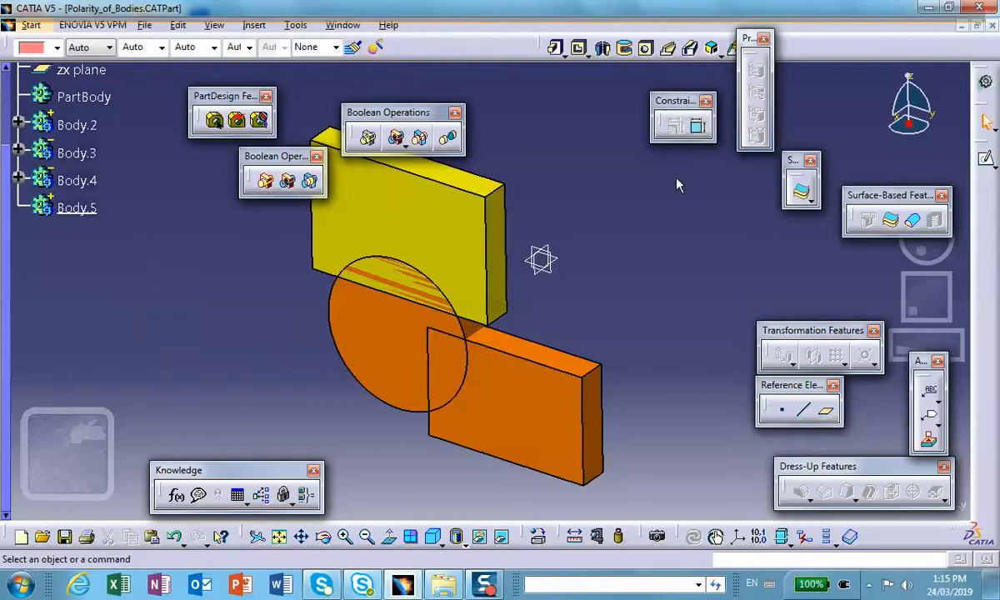
Try to sketch an ellipse on the yz plane in Body.5, centred above the origin and overlapping the yellow plate's right edge
click(555, 256)
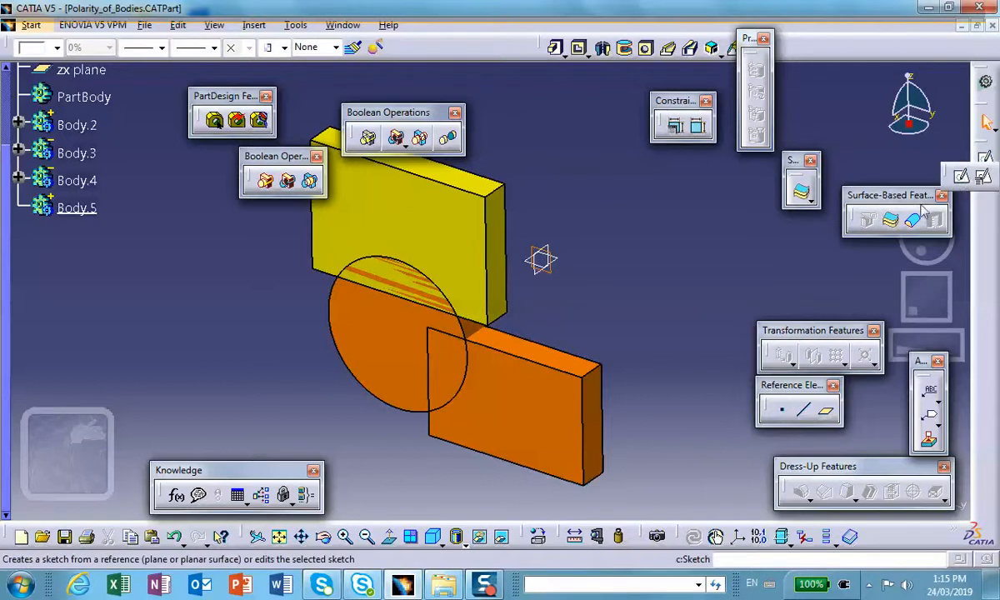
click(988, 161)
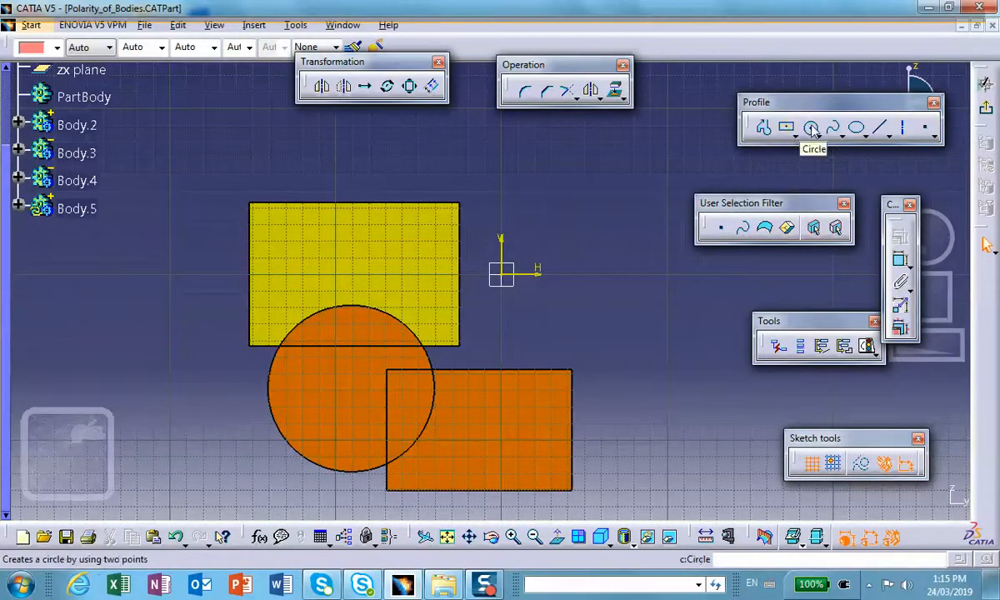
click(857, 127)
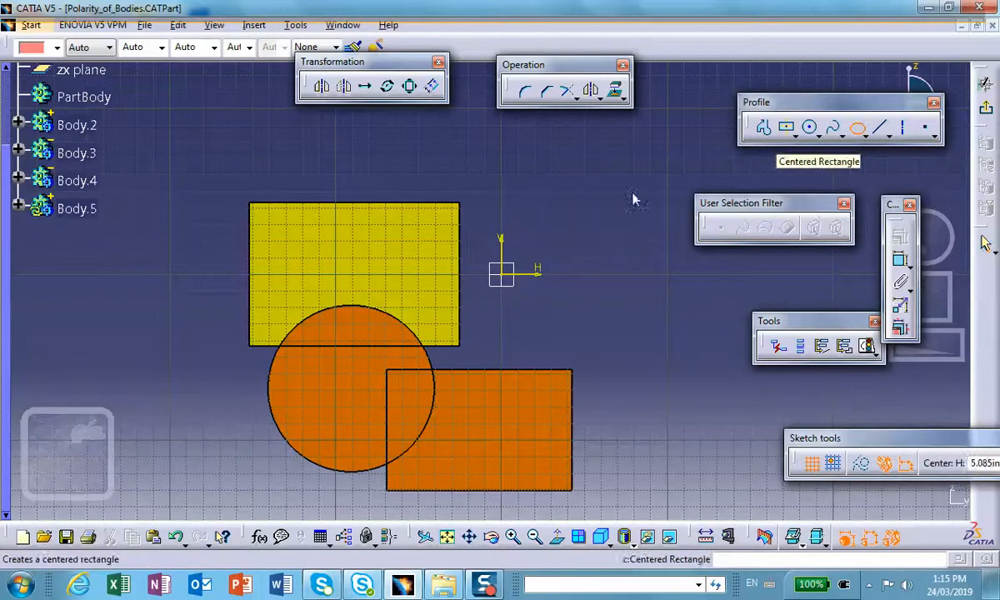
click(504, 224)
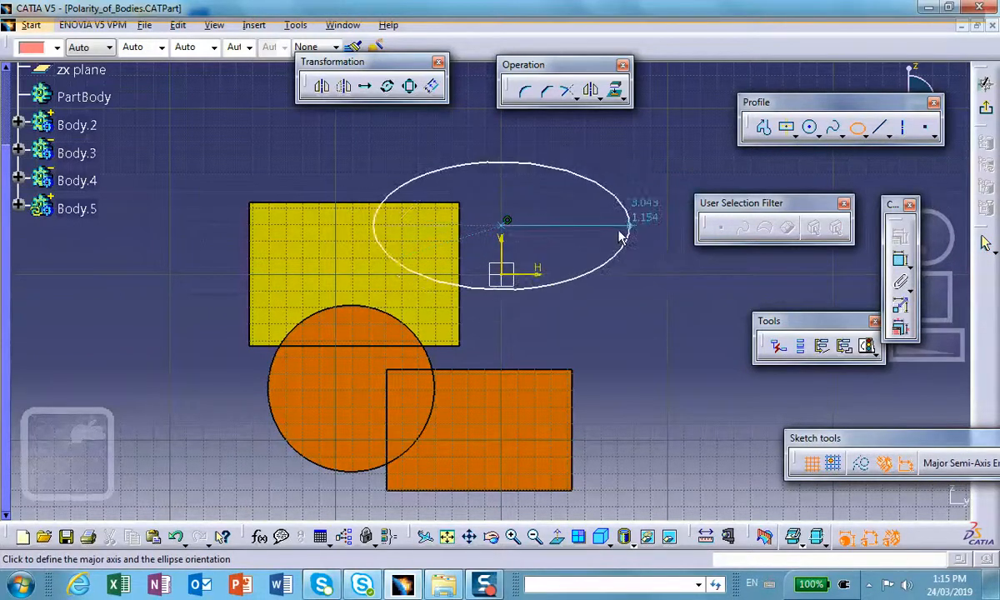
click(625, 226)
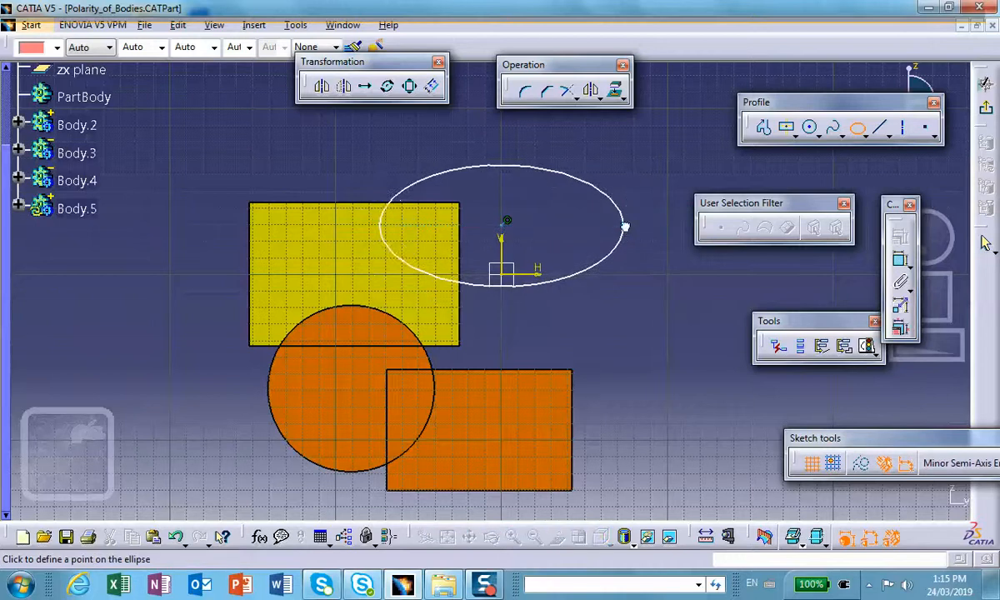
click(987, 110)
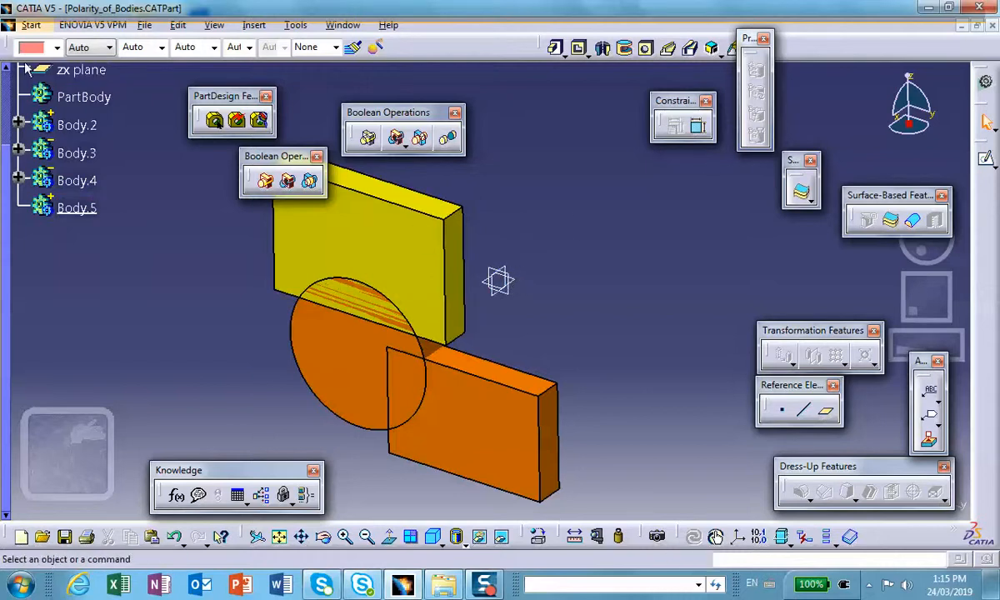
scroll(122, 128, up, 2)
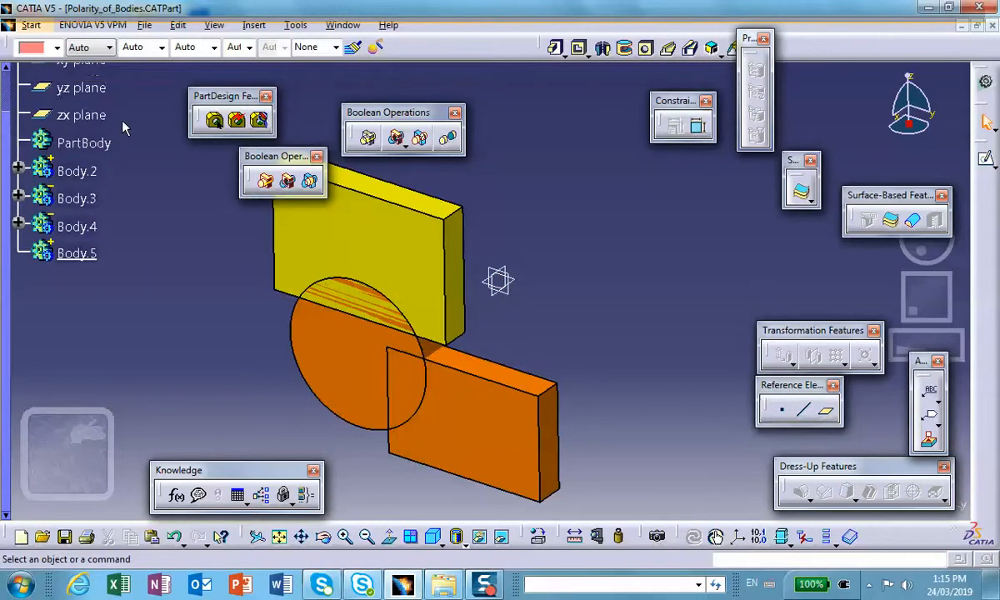
Sketch an ellipse on the yz plane in Body.5, centred just above the origin and overlapping the yellow plate's upper right corner
click(81, 87)
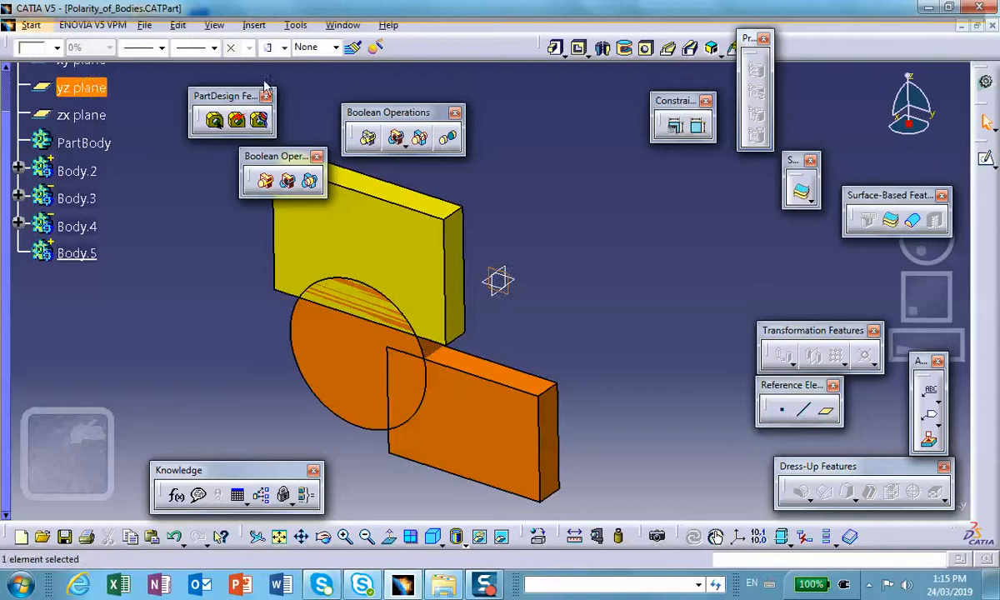
click(986, 158)
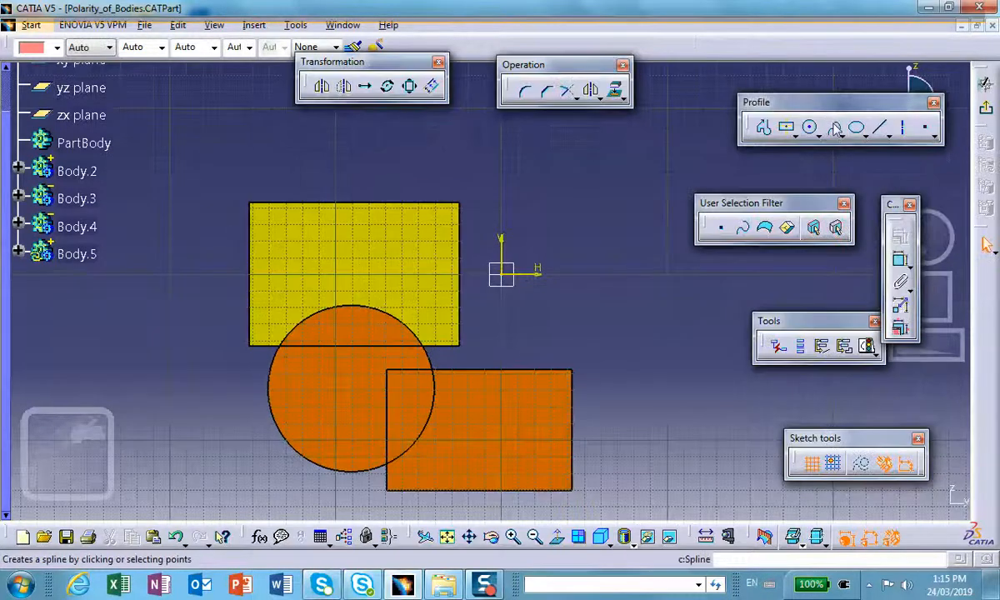
click(857, 127)
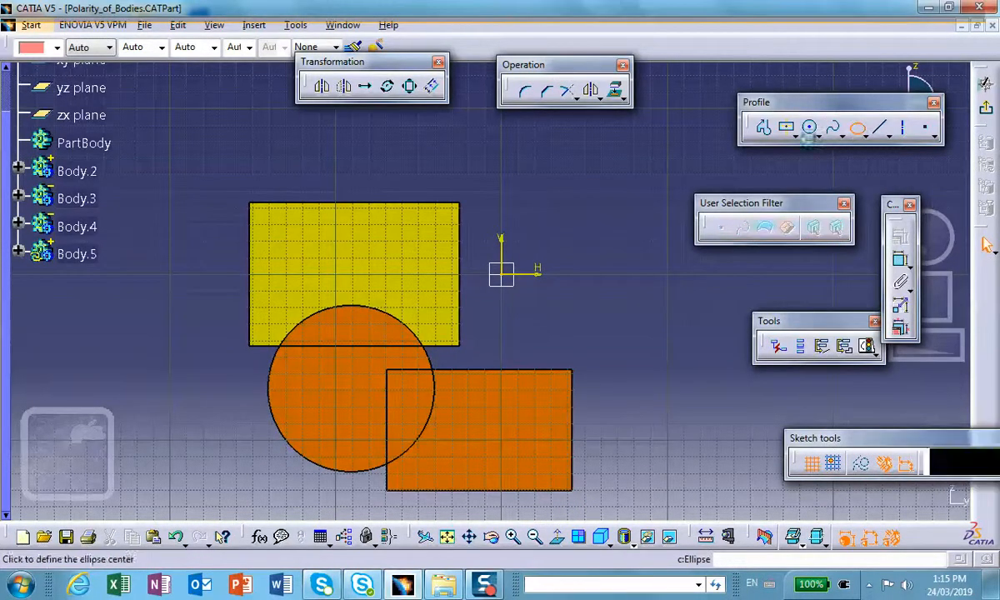
click(505, 218)
click(632, 223)
click(487, 168)
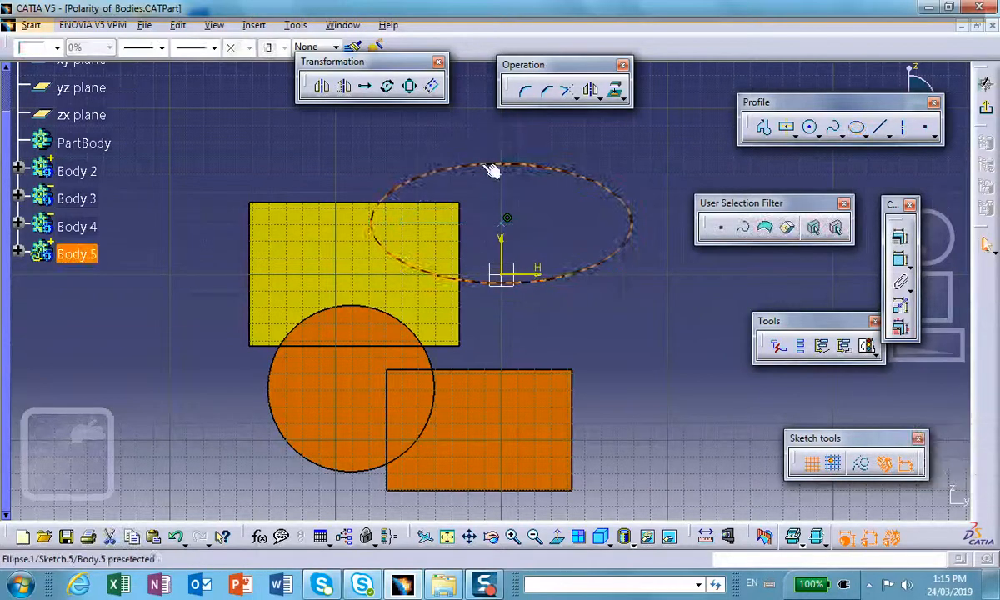
click(986, 83)
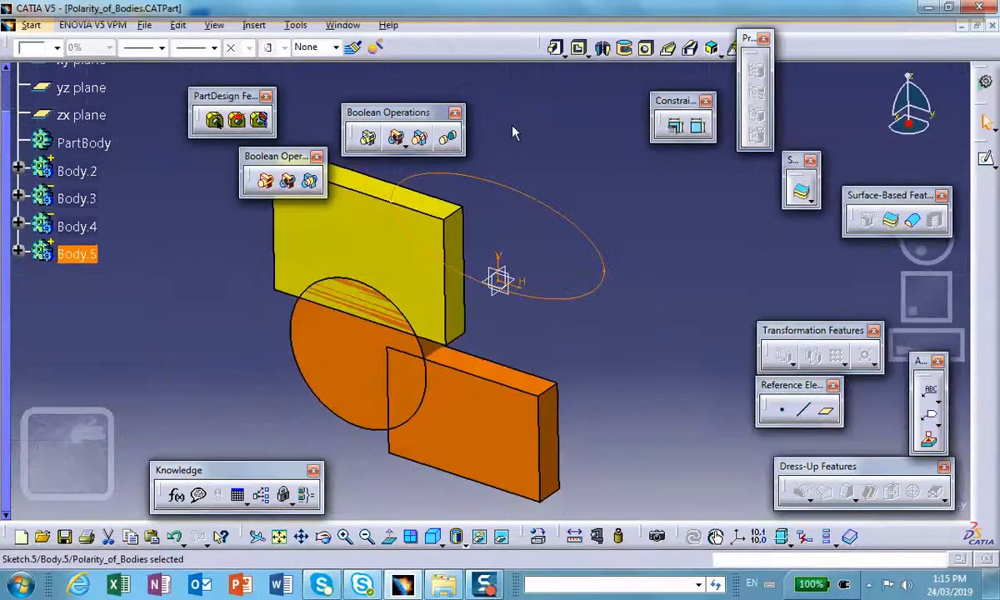
Pad the ellipse sketch in Body.5 with a length of 0.787 in
click(555, 48)
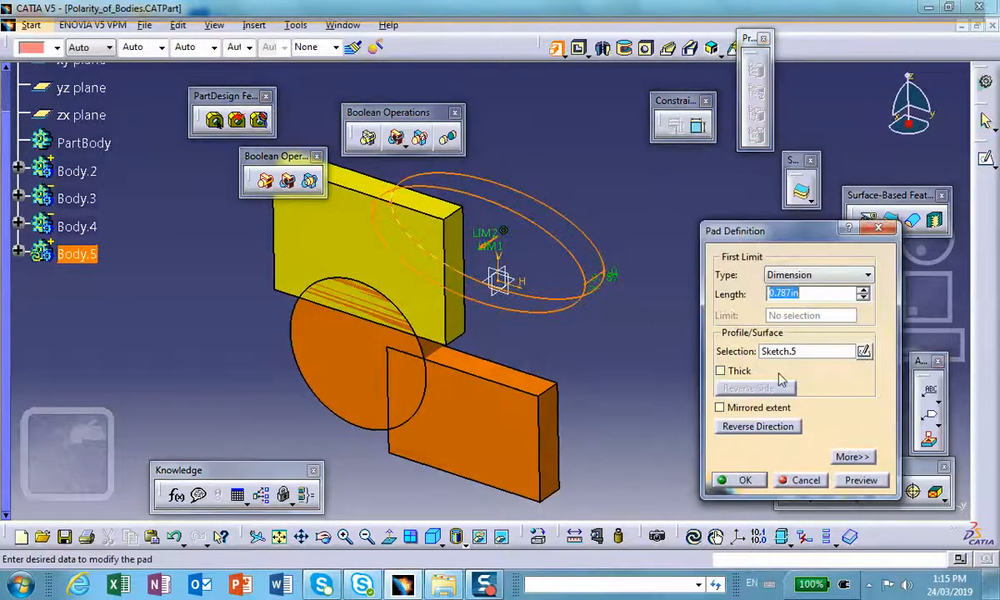
click(744, 480)
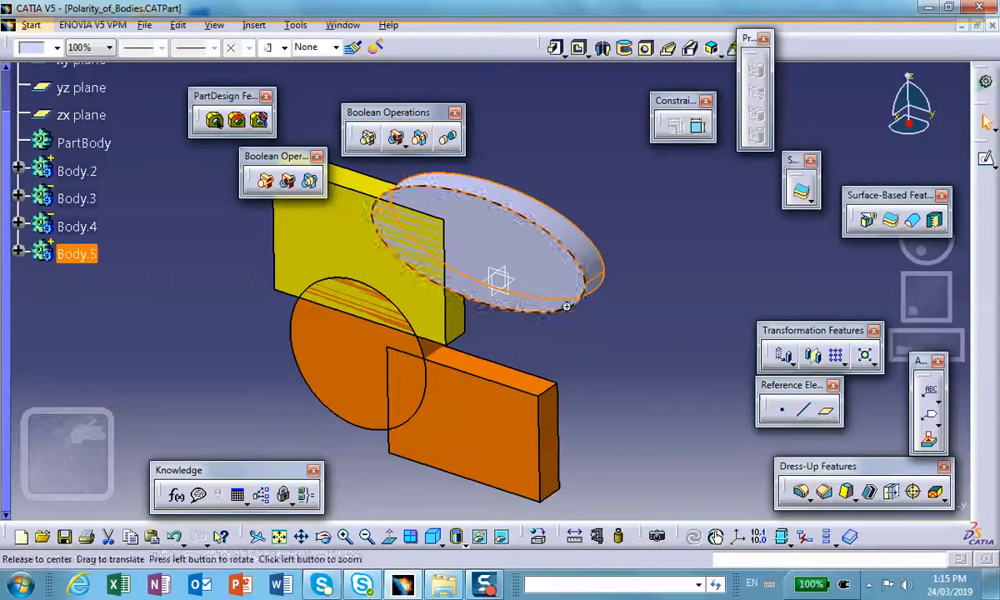
middle_drag(576, 310, 628, 334)
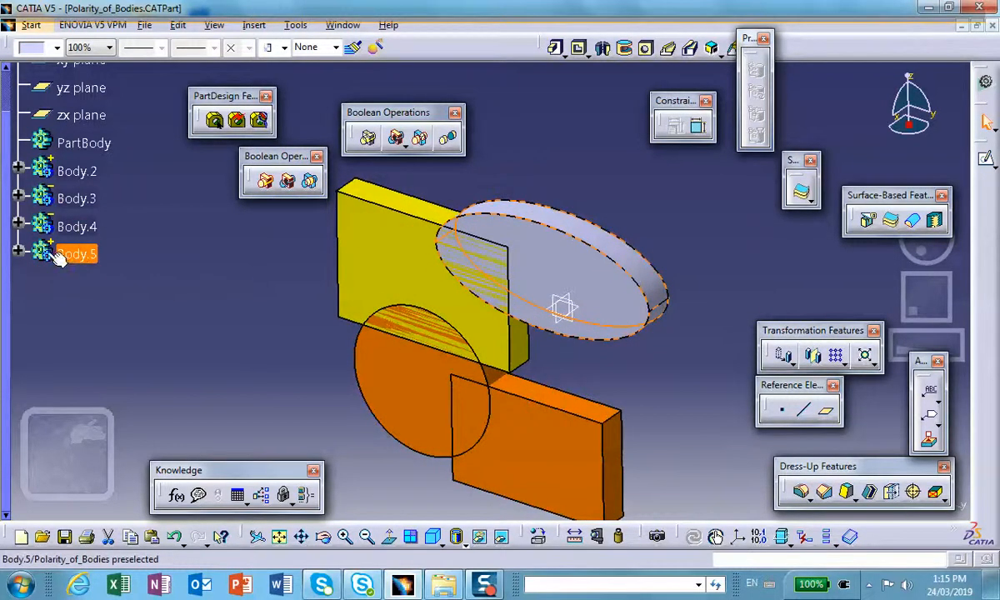
Colour the elliptical pad of Body.5 yellow and clear the selection
click(56, 47)
click(42, 108)
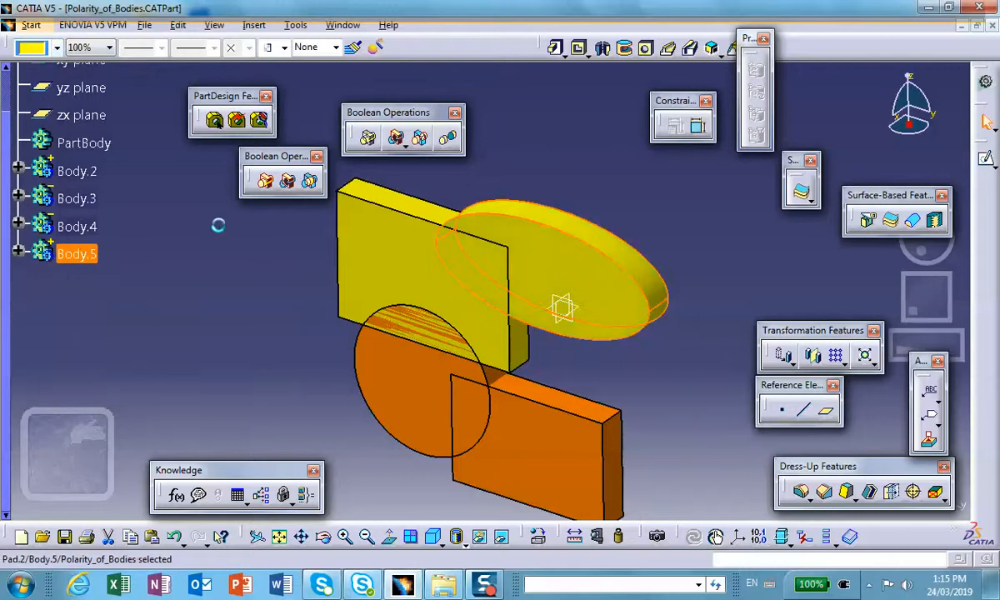
click(648, 219)
middle_drag(651, 215, 596, 303)
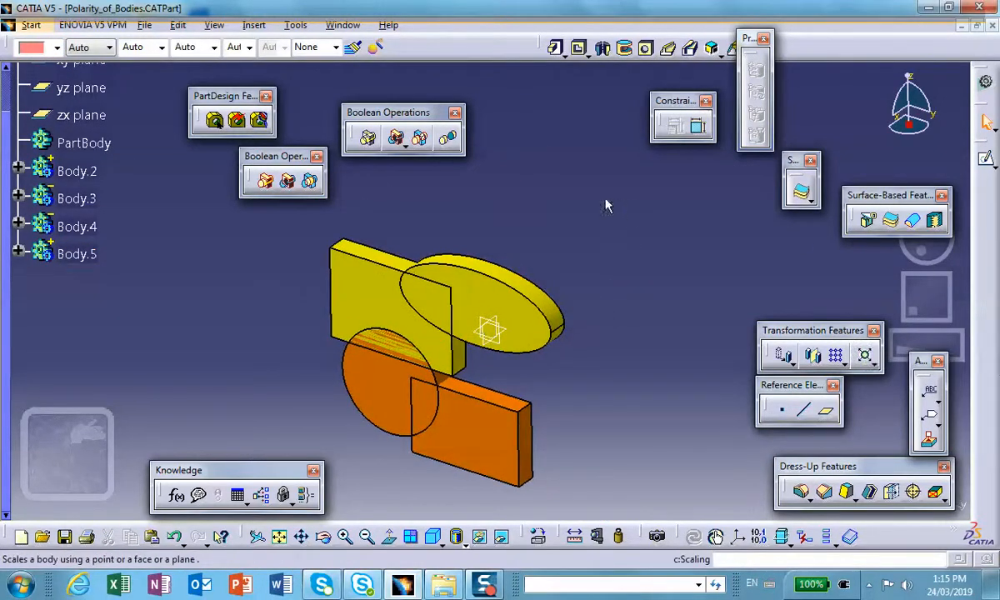
Rearrange the two floating Boolean Operations toolbars so that one sits directly beneath the other above the model
drag(388, 117, 472, 98)
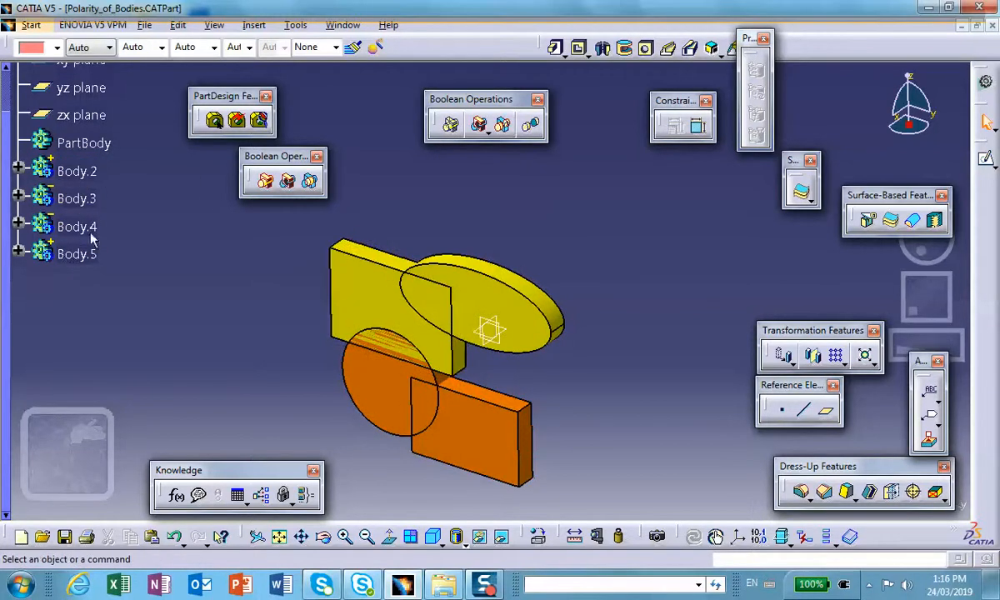
click(483, 129)
drag(501, 118, 438, 171)
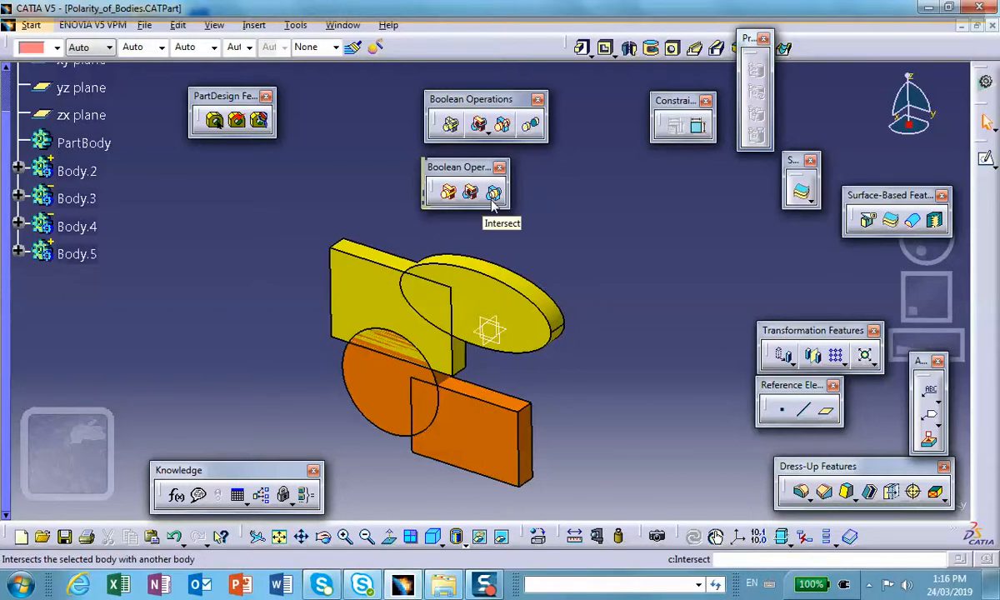
Preview assembling Body.2 to Body.5, inspect the Assemble feature under Body.5 in the specification tree, and cancel the operation
click(454, 133)
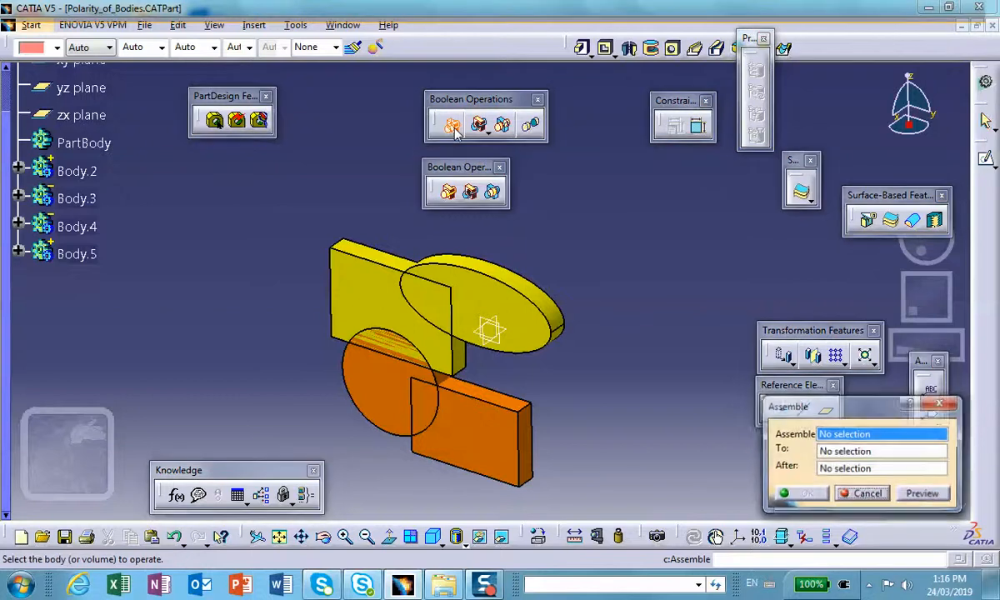
drag(828, 406, 693, 257)
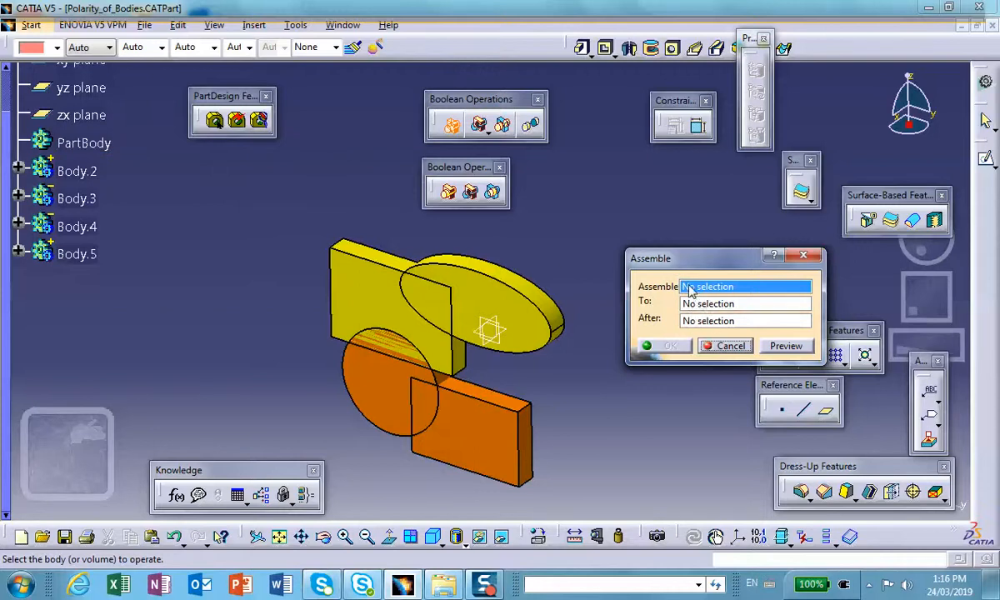
click(95, 146)
click(626, 324)
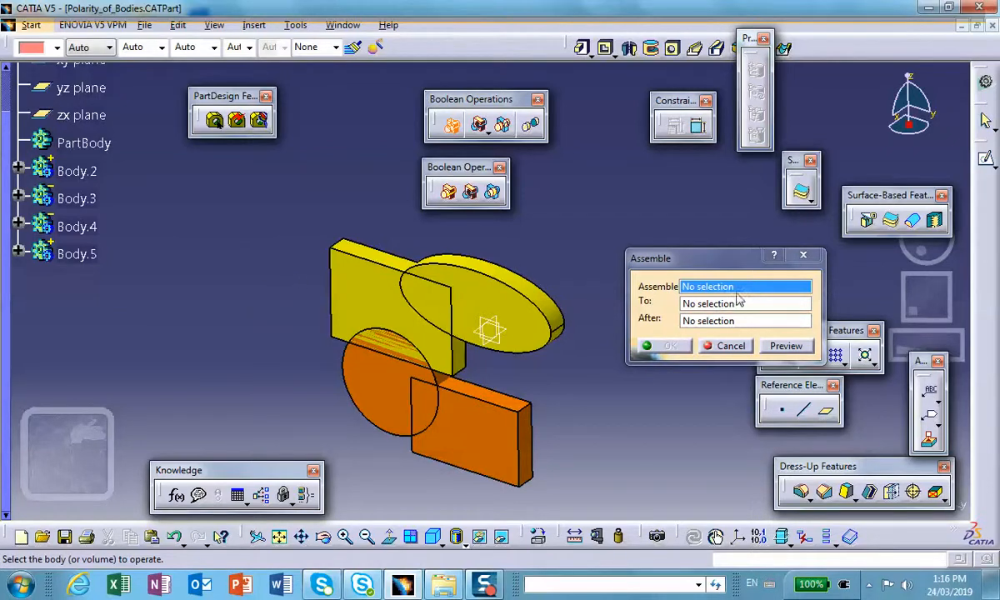
click(102, 172)
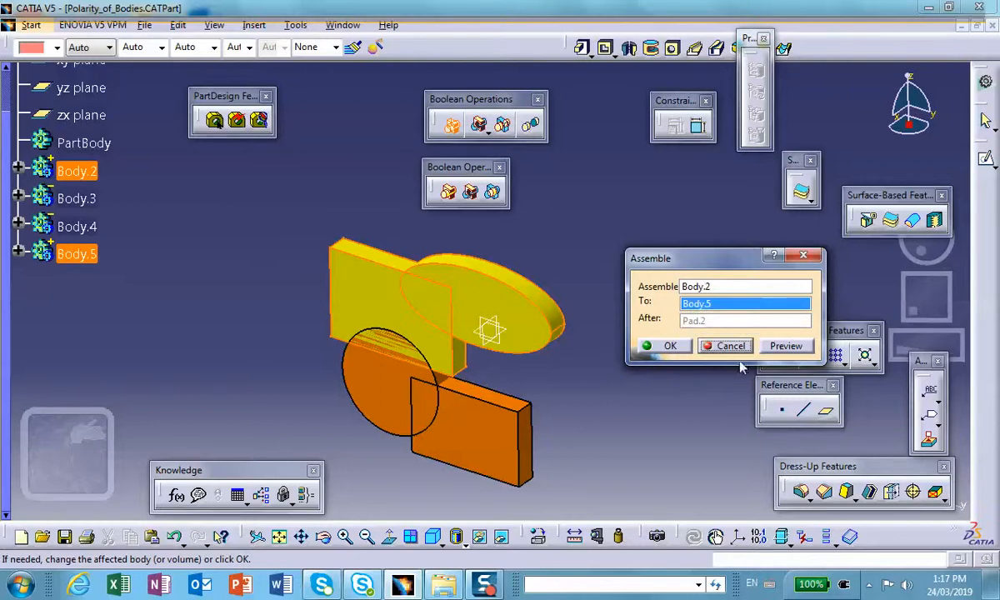
click(786, 346)
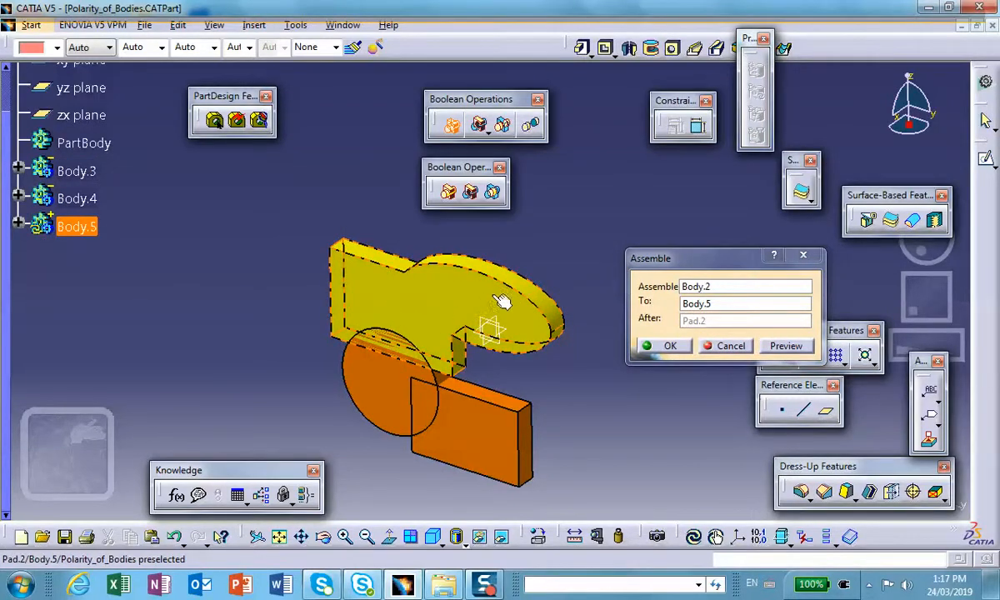
click(18, 224)
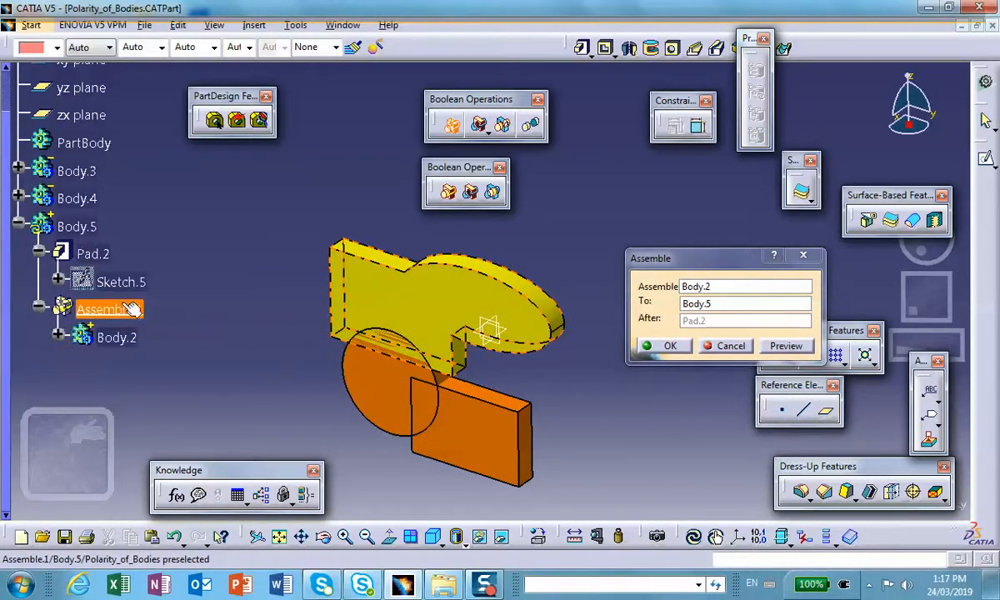
click(19, 226)
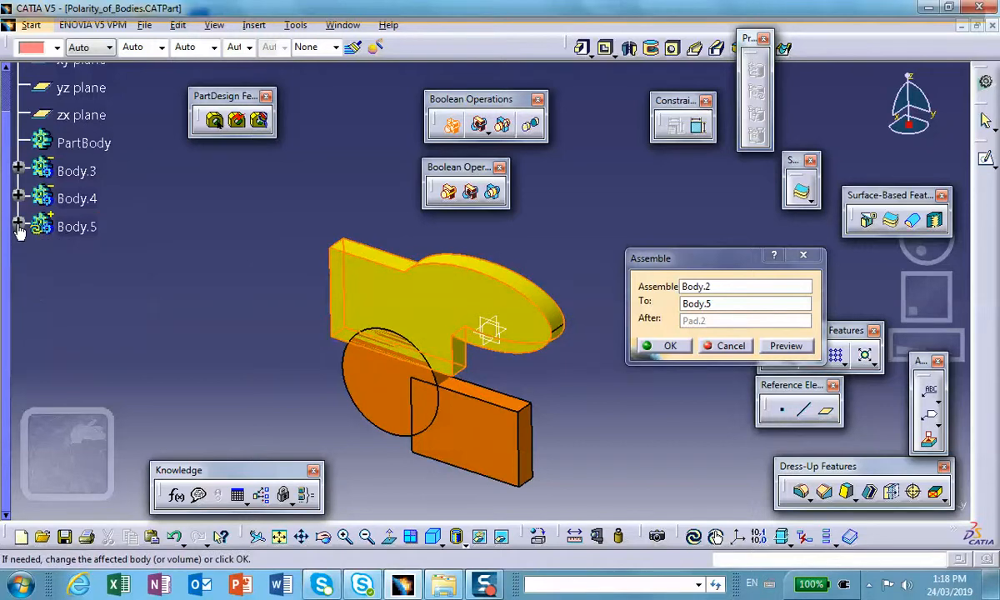
click(725, 346)
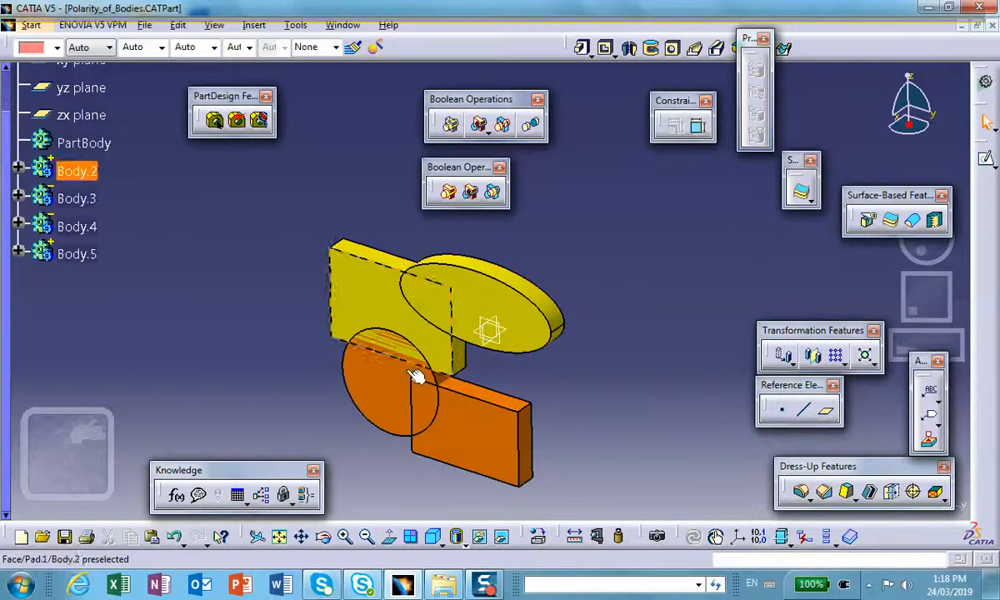
click(448, 192)
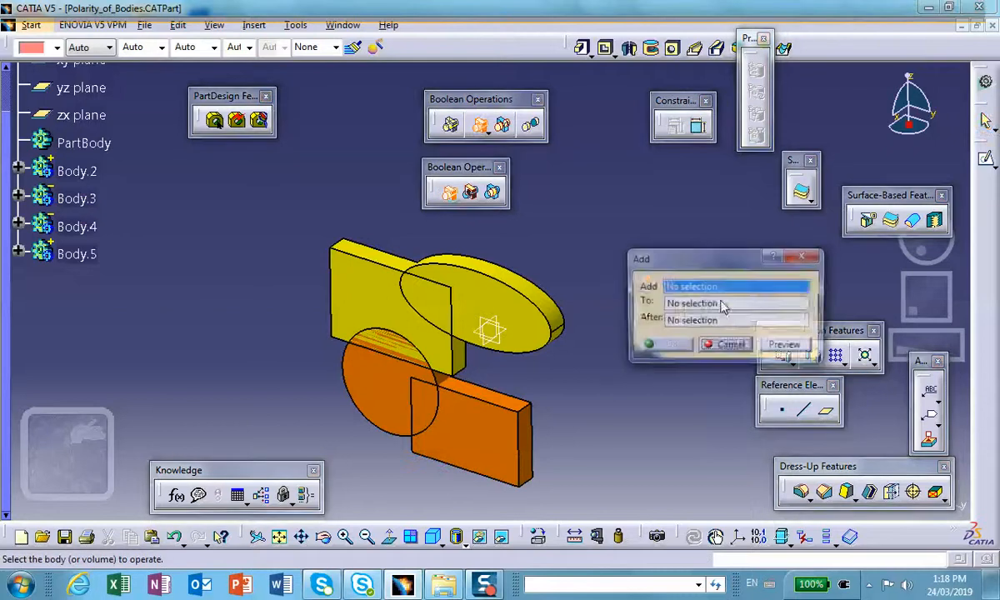
click(491, 447)
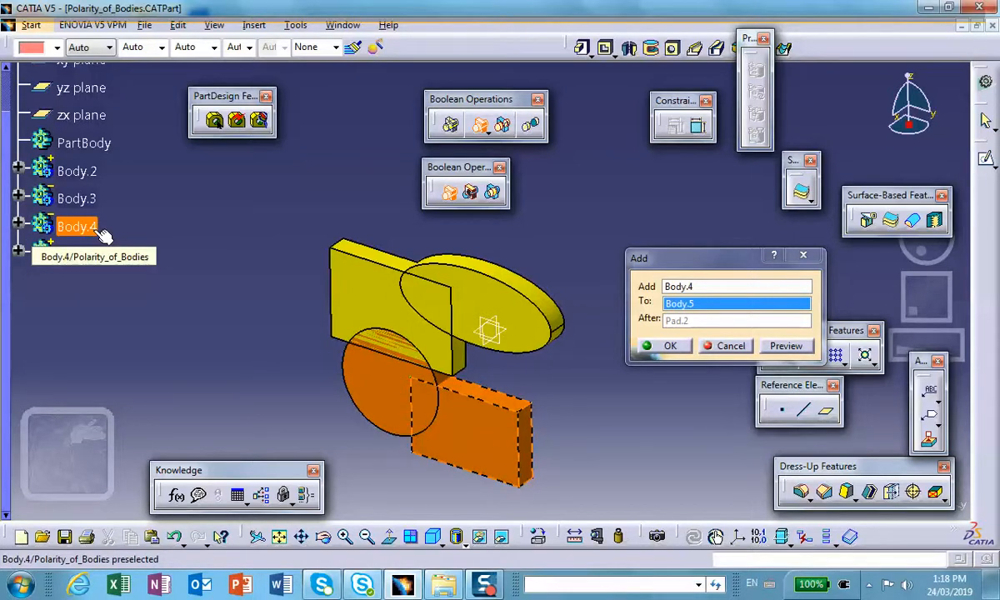
click(738, 350)
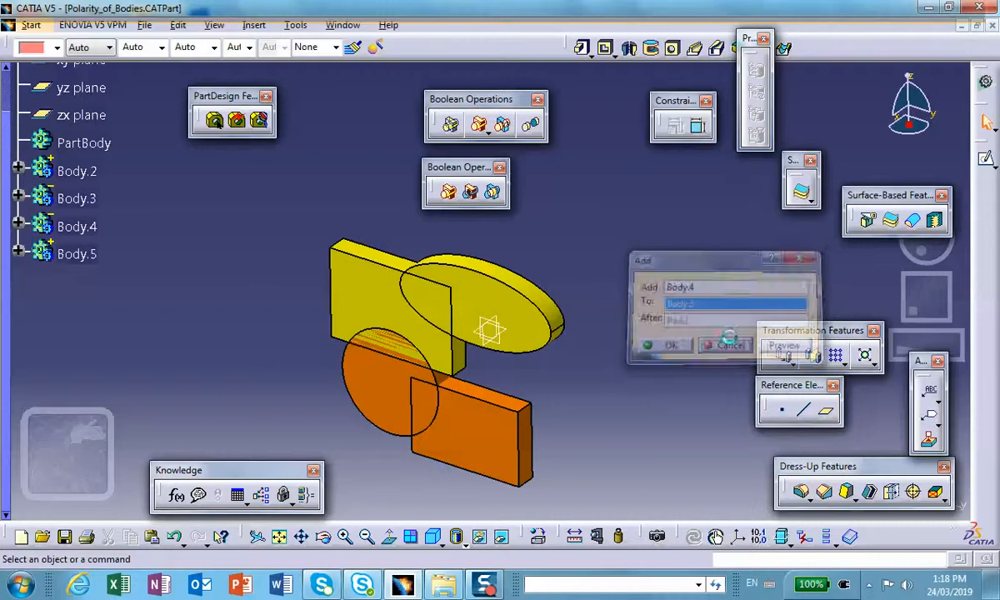
Preview assembling Body.3 to Body.4, inspect the Assemble feature under Body.4 in the specification tree, and cancel the operation
click(450, 124)
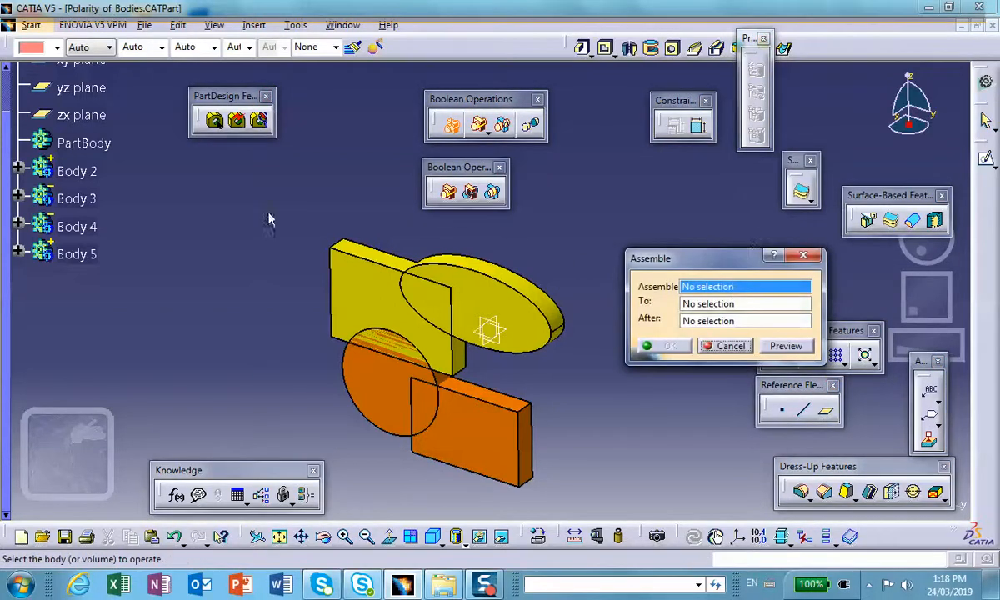
click(79, 203)
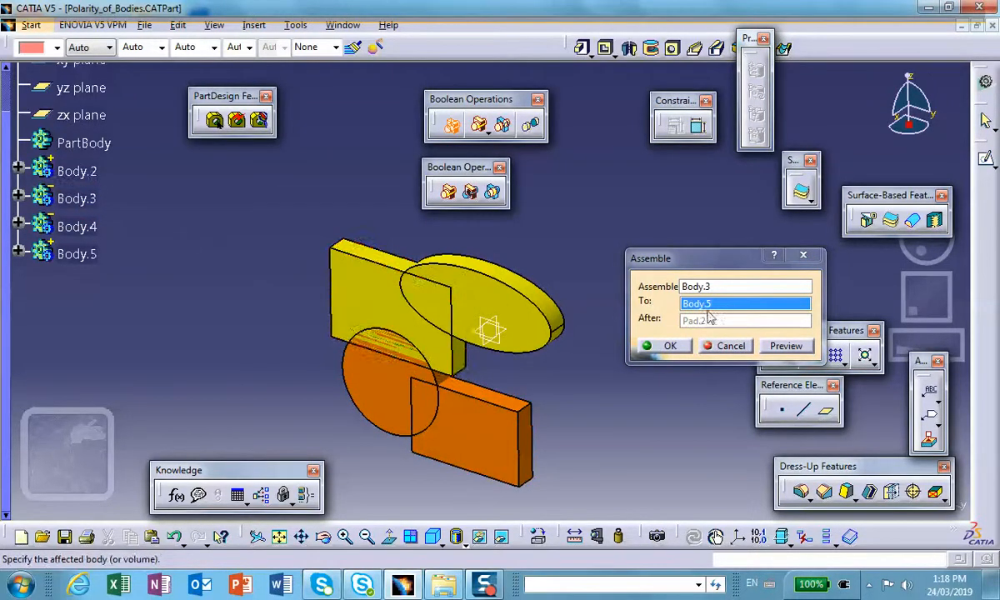
click(83, 226)
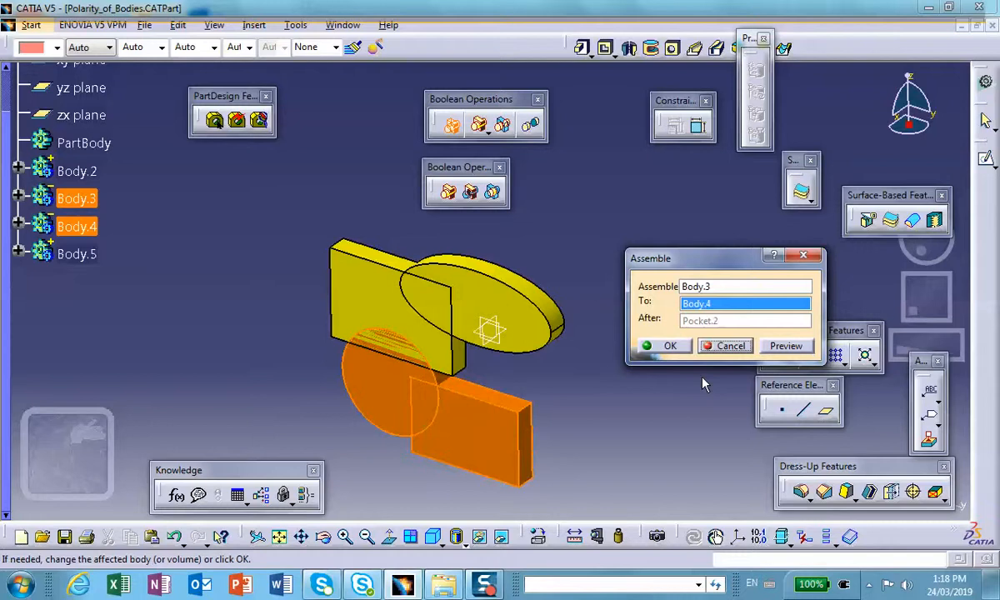
click(787, 347)
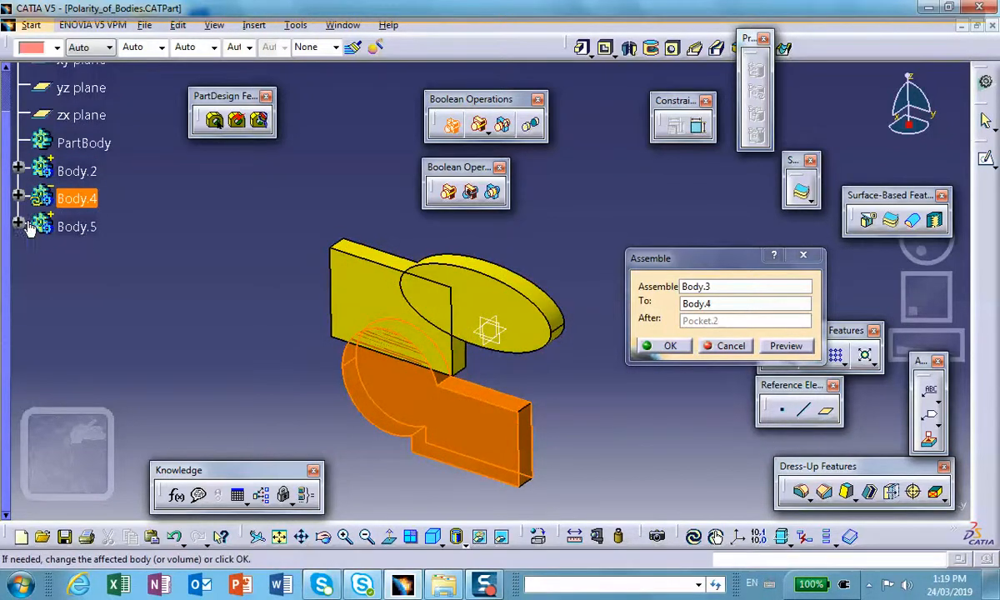
click(19, 194)
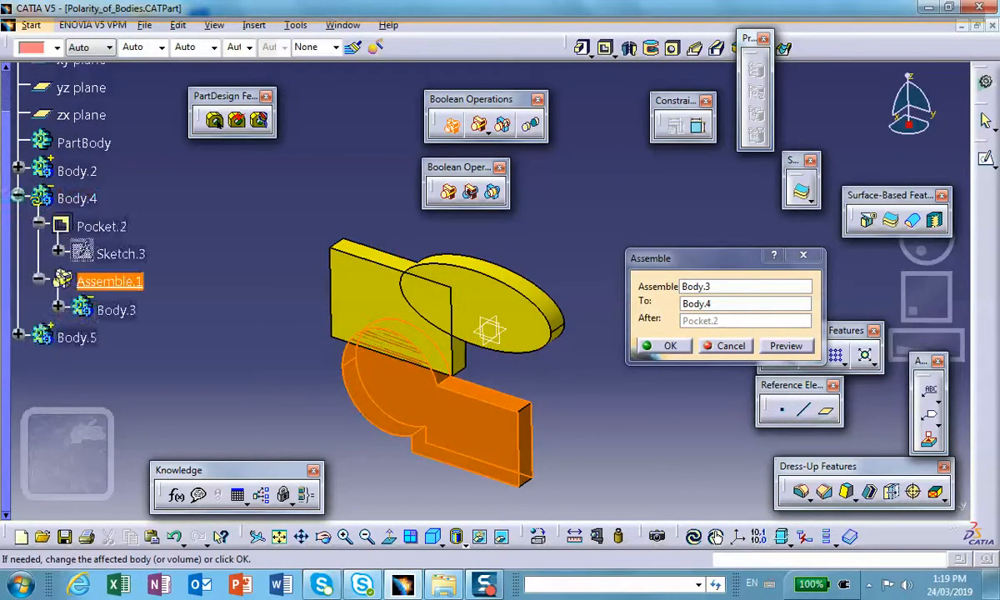
click(19, 199)
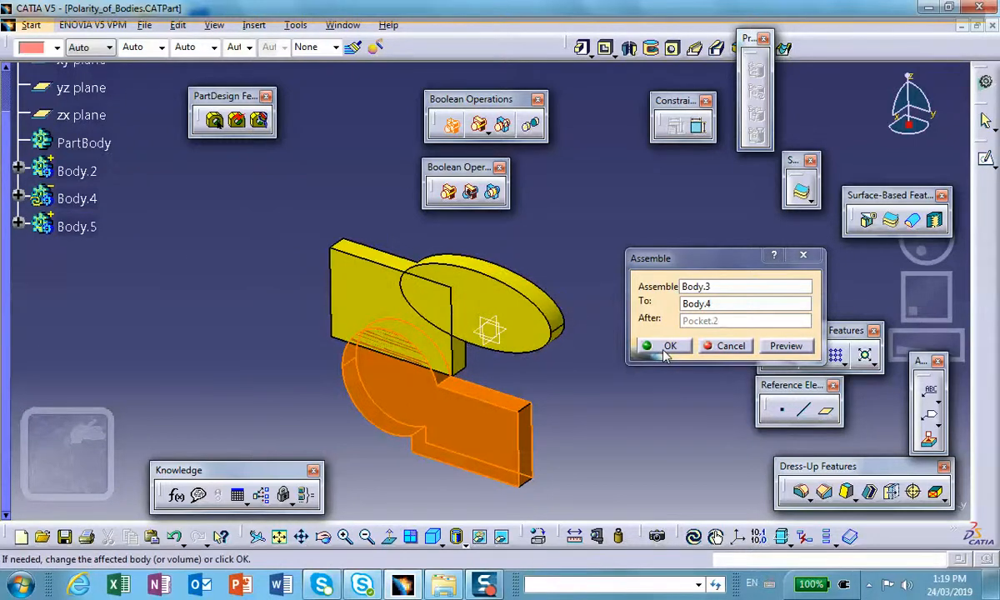
click(728, 347)
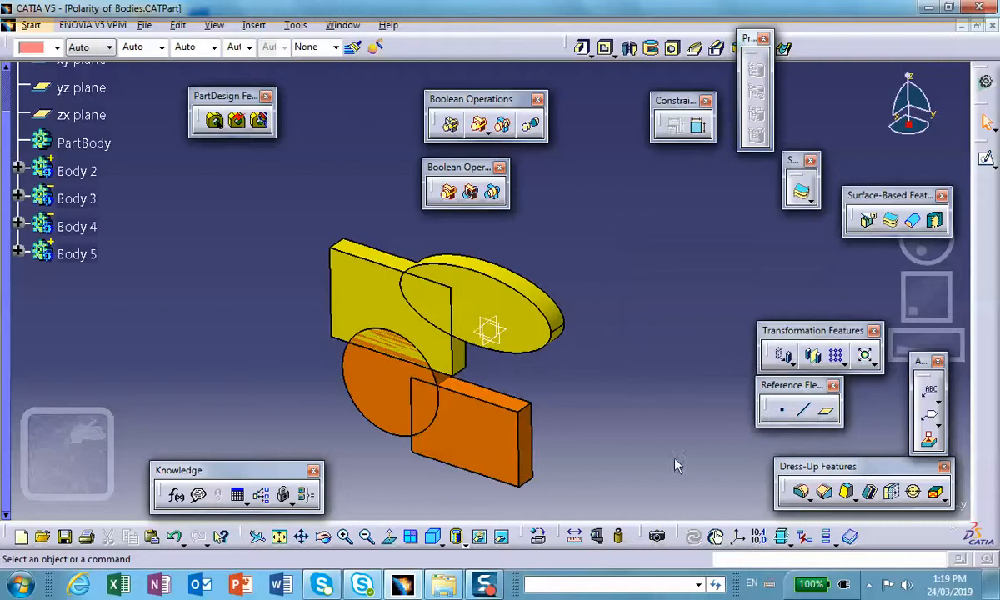
Isolate the in-work Body.5 in the display and restore the display of all bodies
click(829, 540)
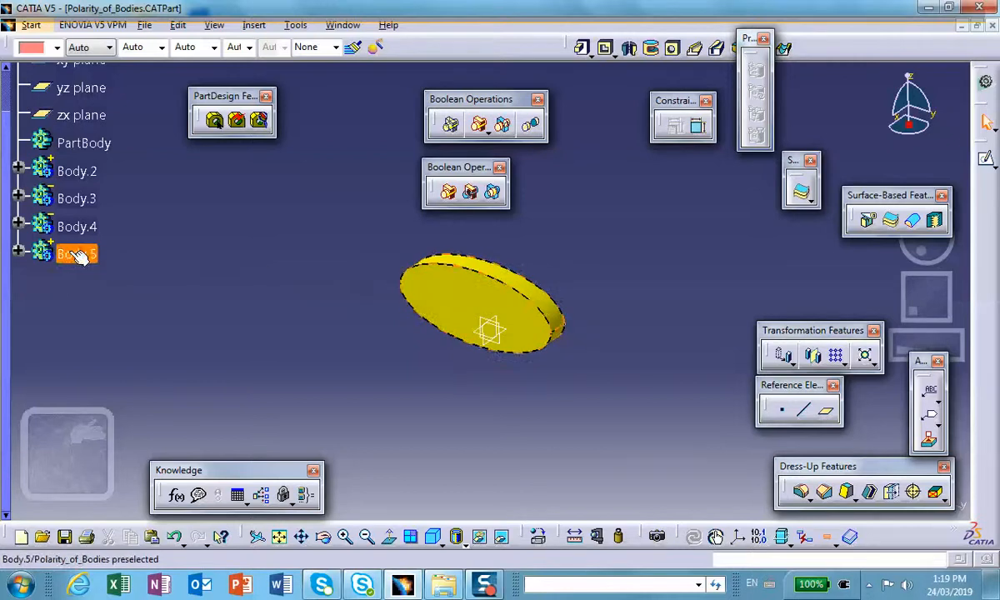
click(836, 543)
click(845, 534)
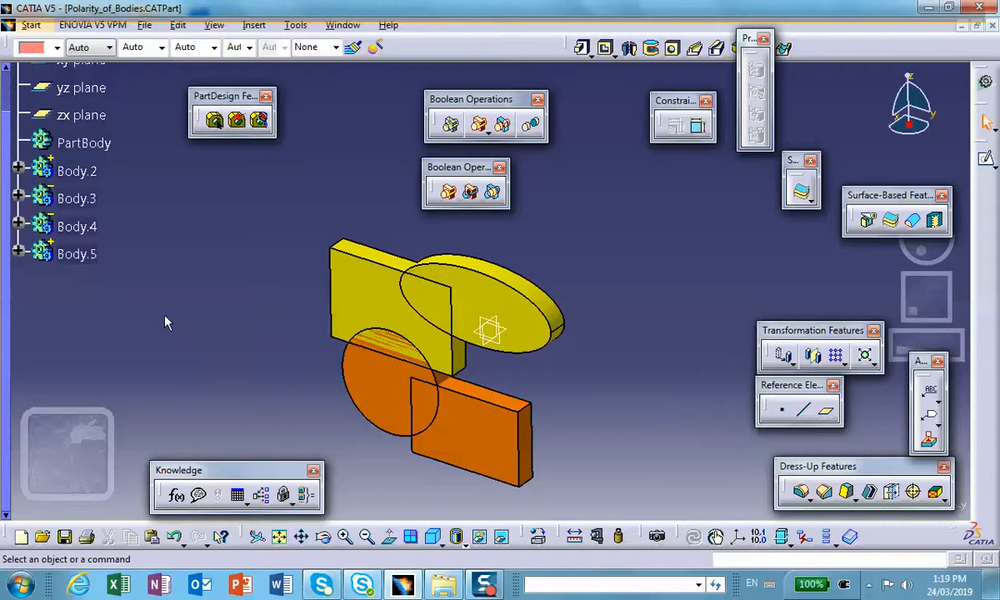
Preview assembling Body.2 to Body.3 with the shapes of Body.5 and Body.4 hidden, and cancel the operation
click(450, 125)
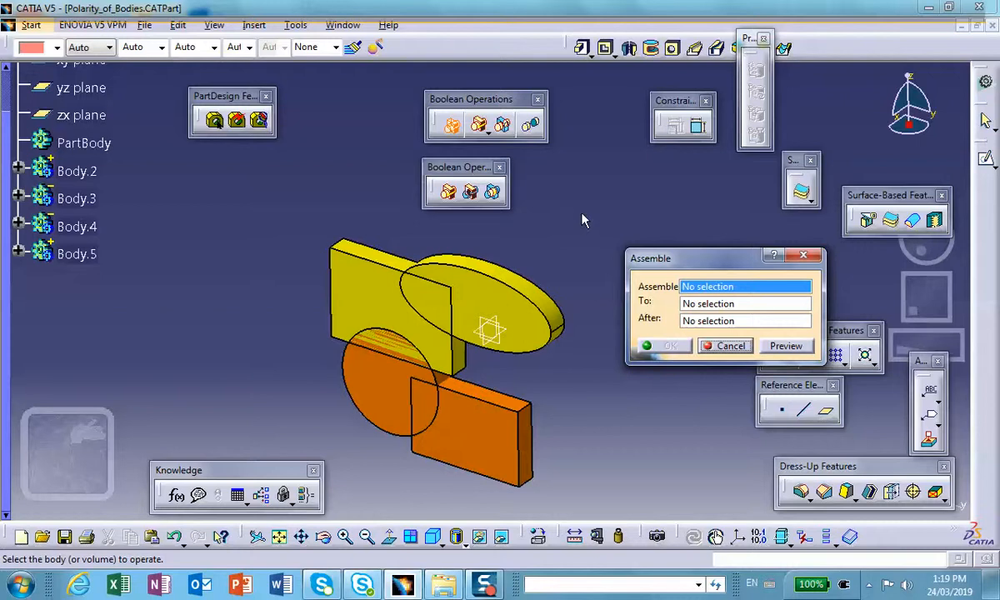
click(79, 172)
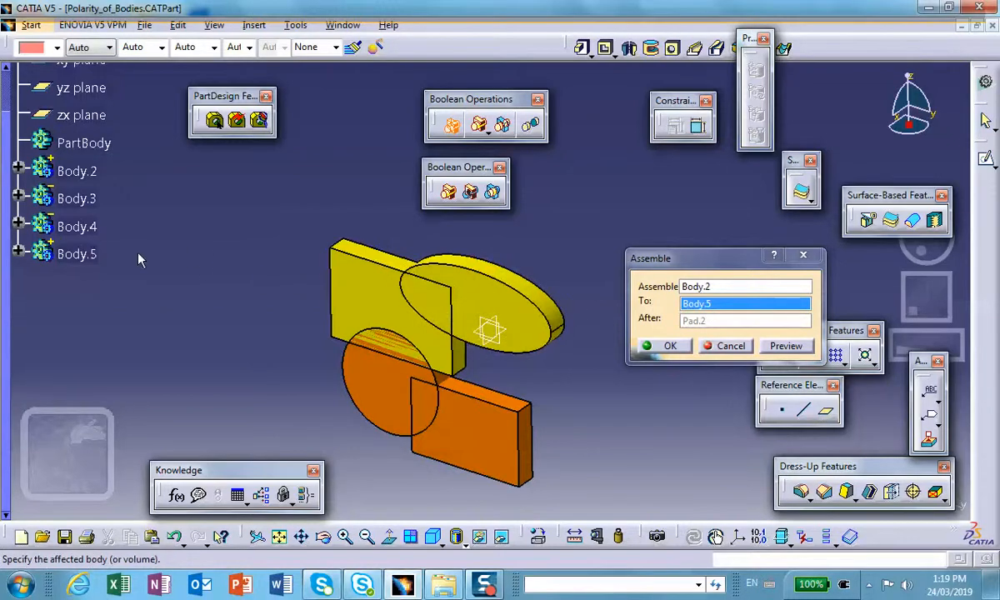
click(89, 227)
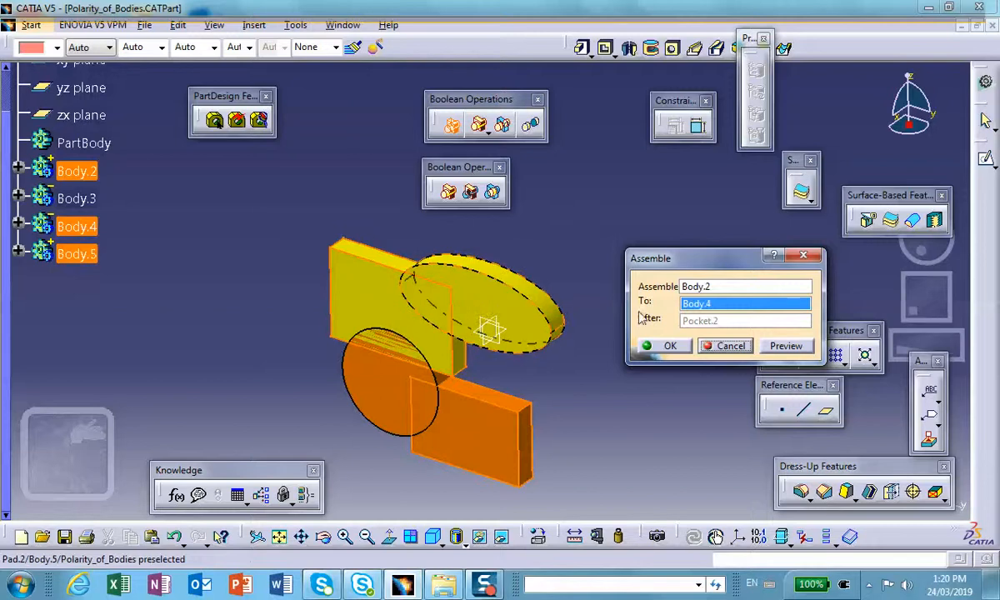
click(90, 198)
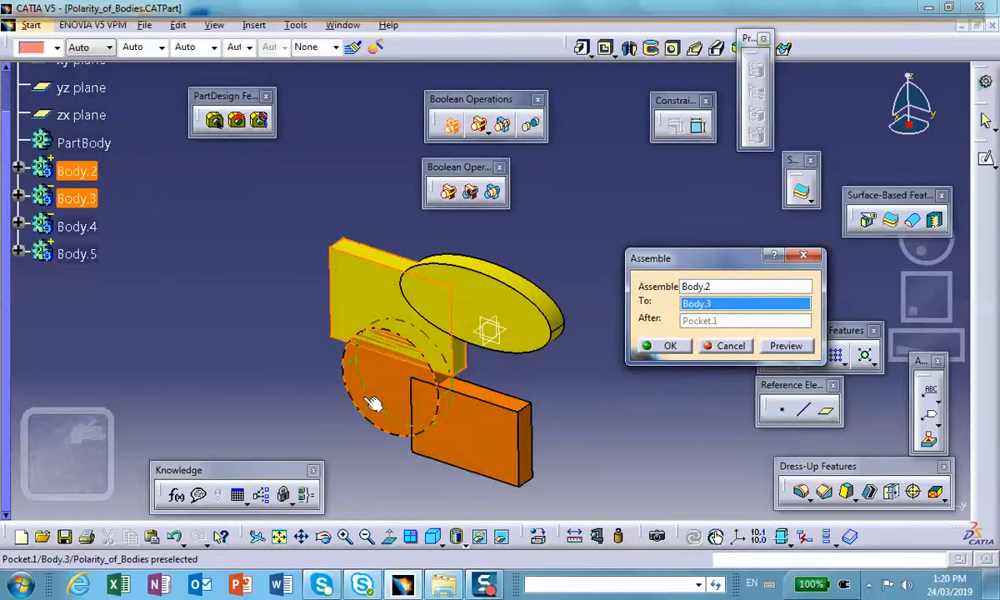
right_click(522, 314)
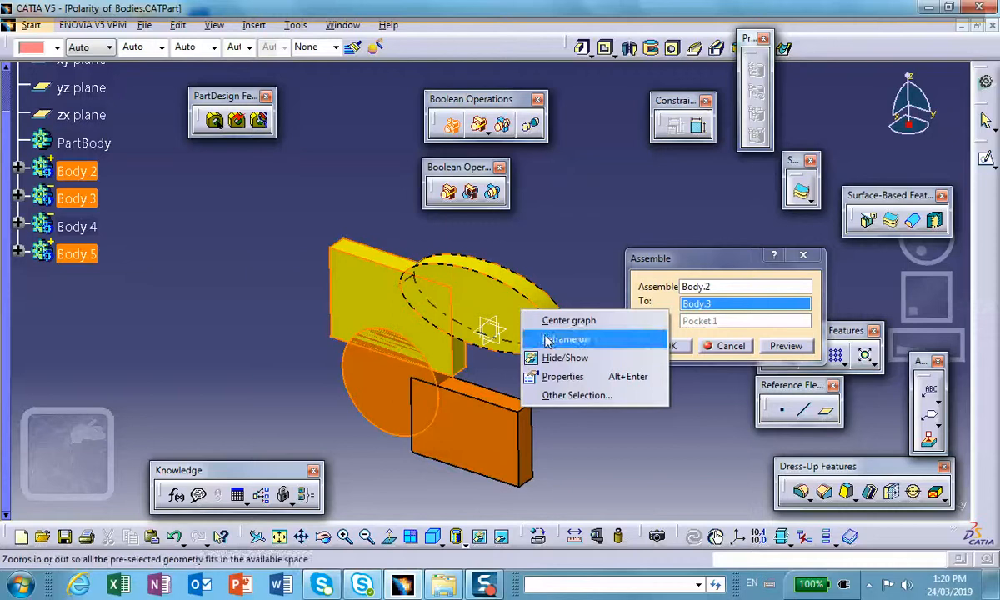
click(562, 358)
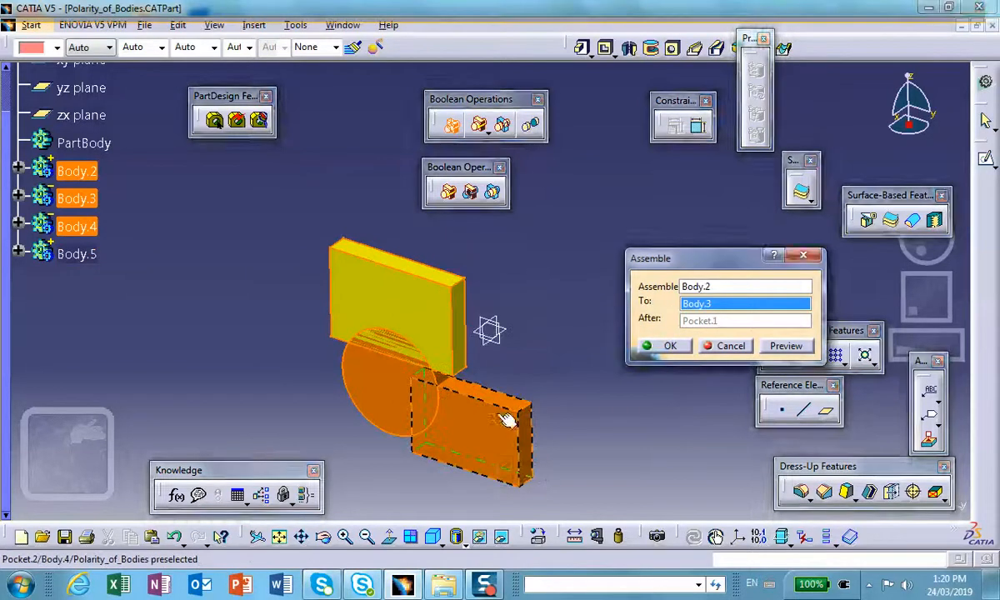
right_click(498, 415)
click(555, 464)
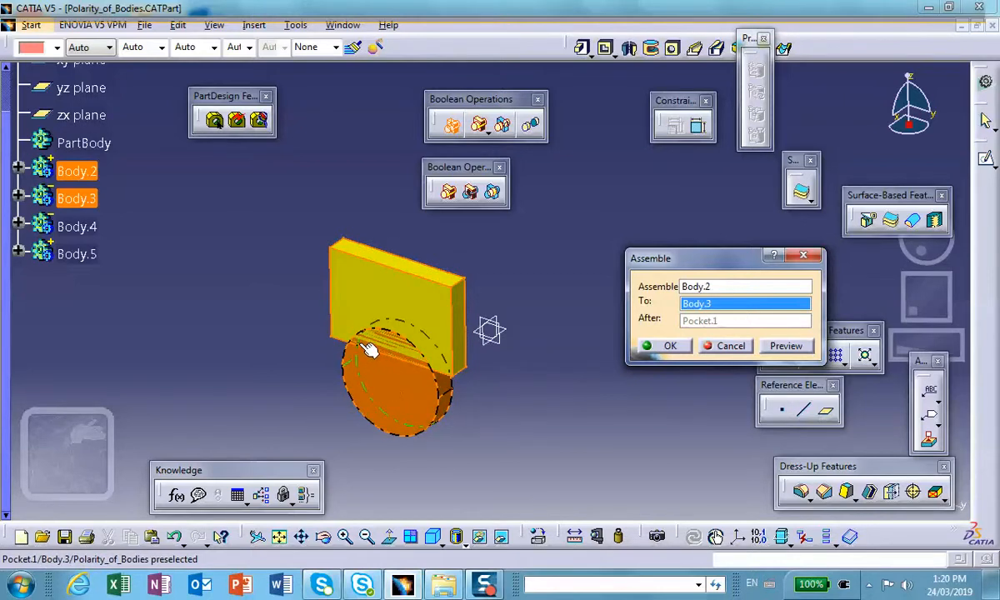
click(796, 348)
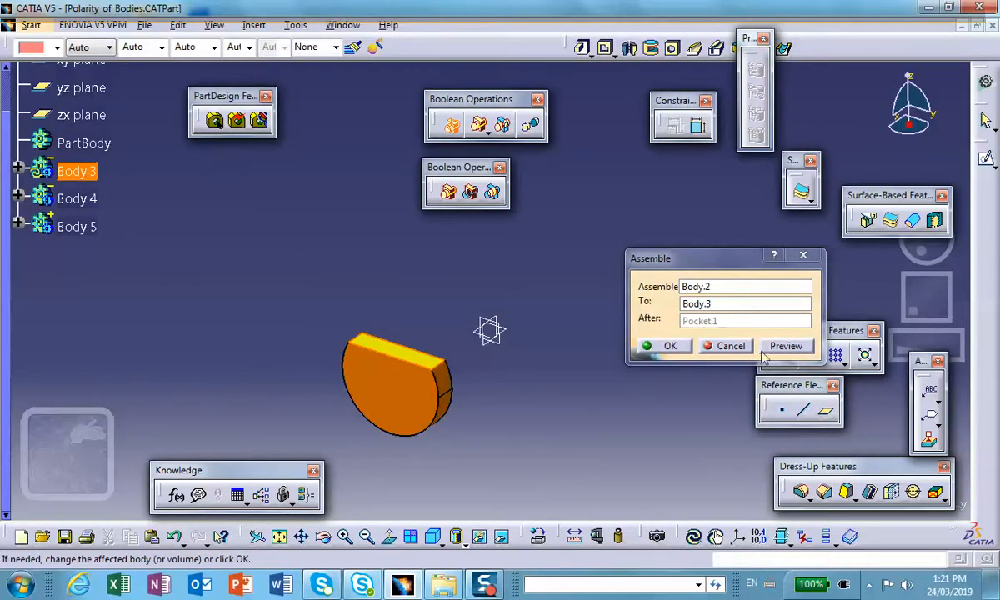
click(736, 347)
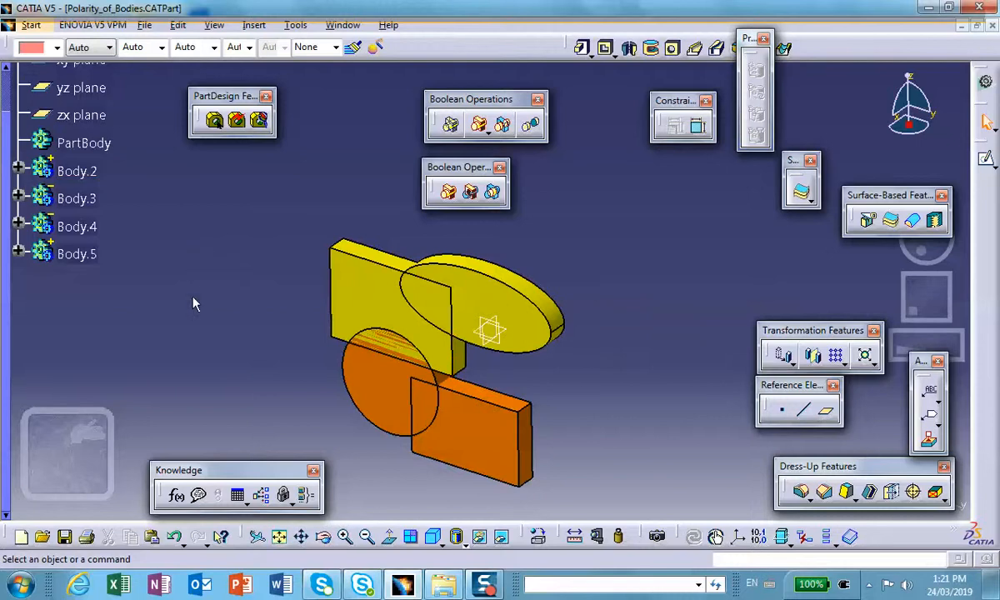
Preview assembling Body.2 to Body.4, hide the shapes of Body.3 and Body.5 to inspect the preview, and cancel the operation
click(450, 133)
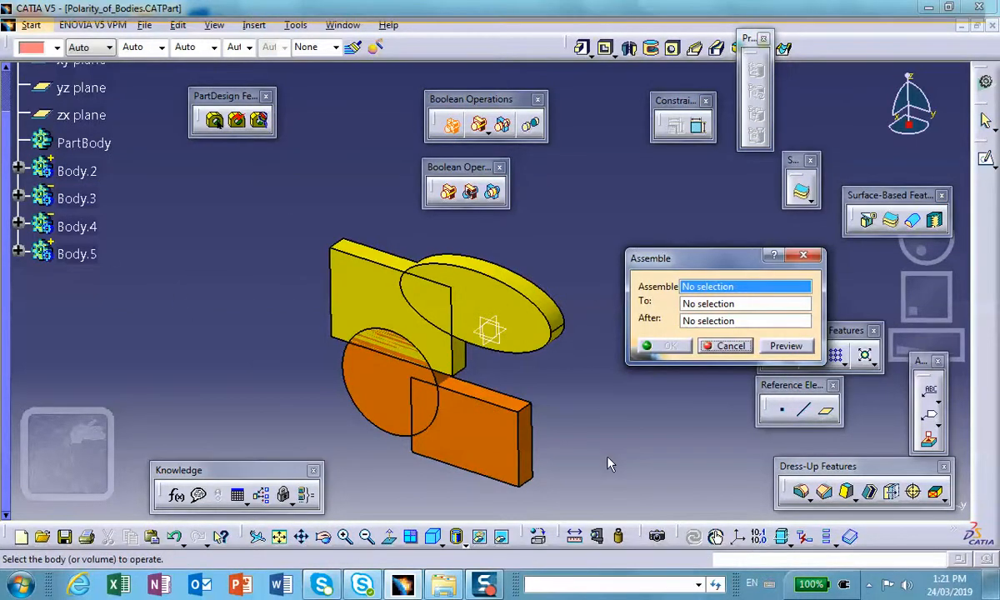
click(360, 299)
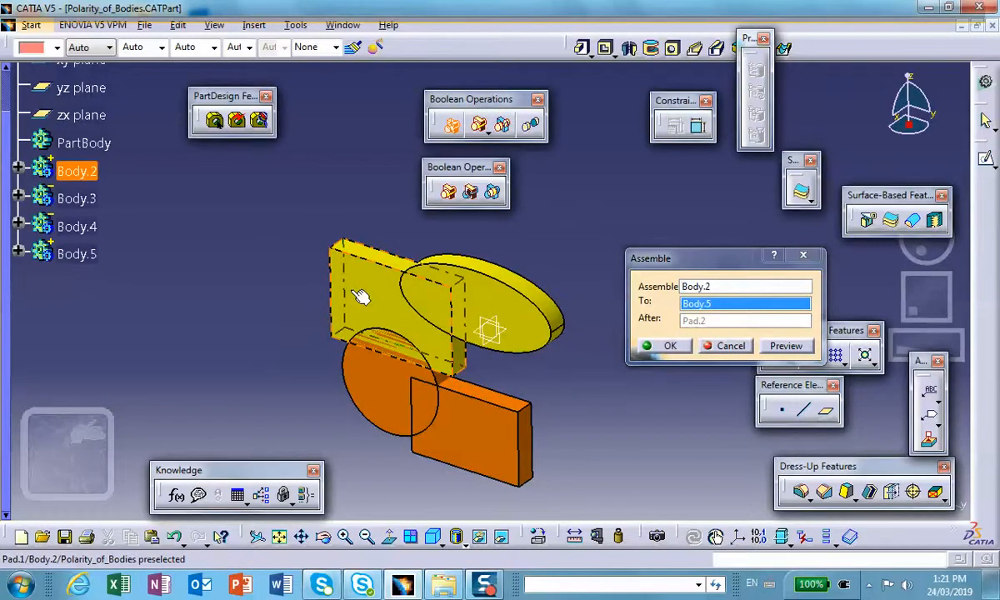
click(486, 427)
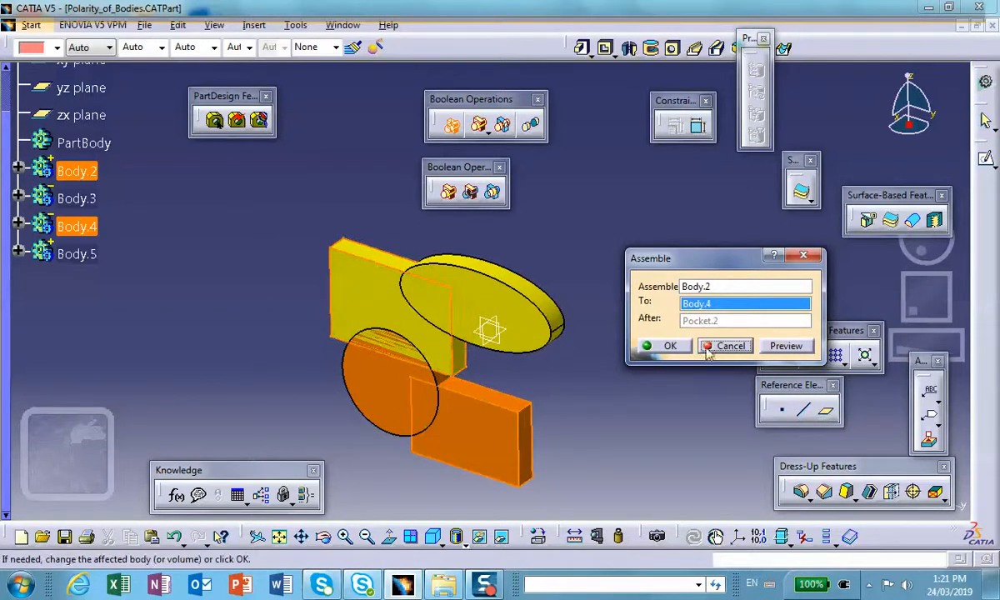
click(765, 344)
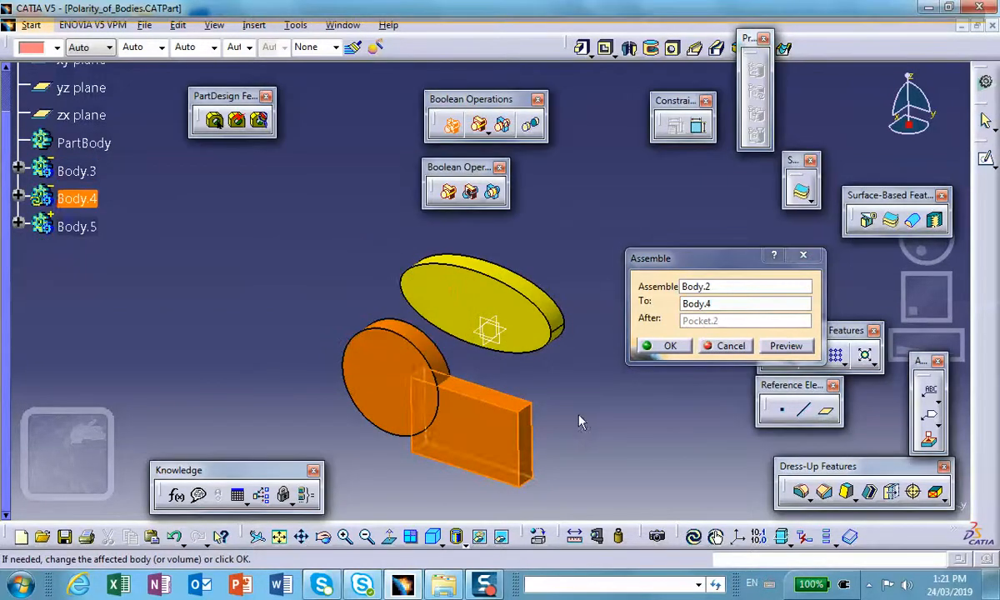
right_click(397, 364)
click(431, 413)
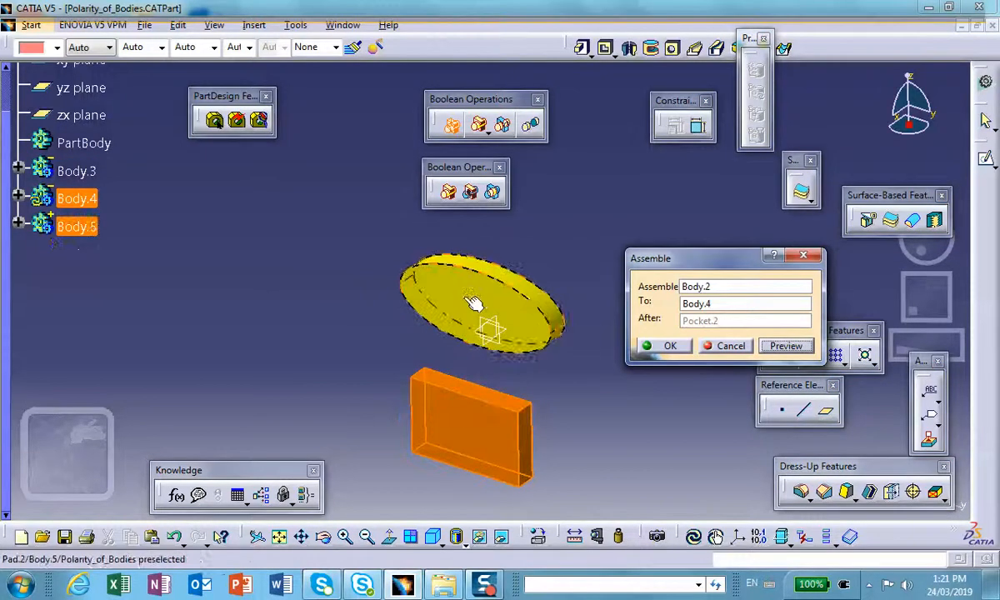
right_click(471, 292)
click(533, 343)
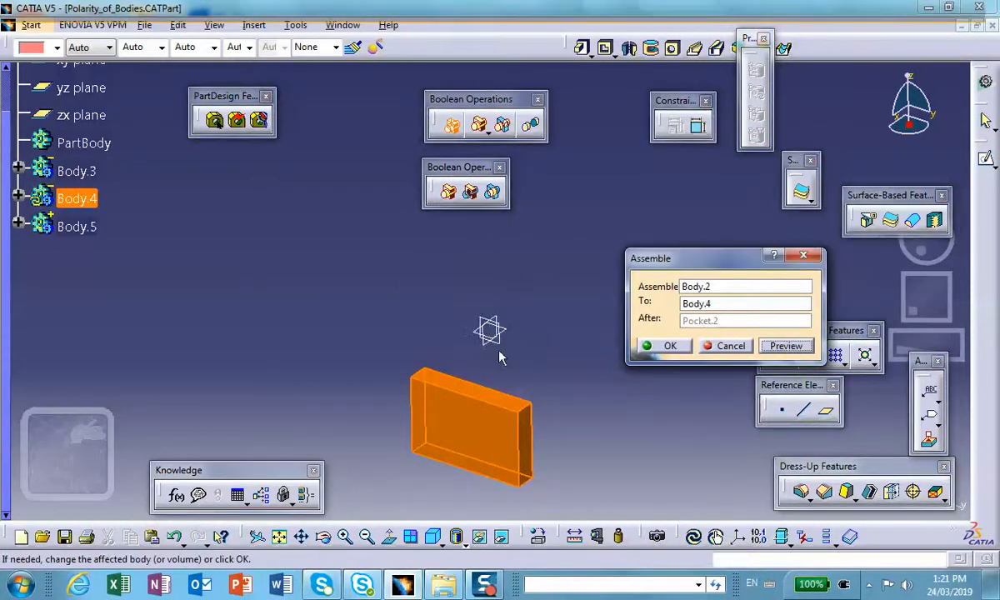
click(729, 345)
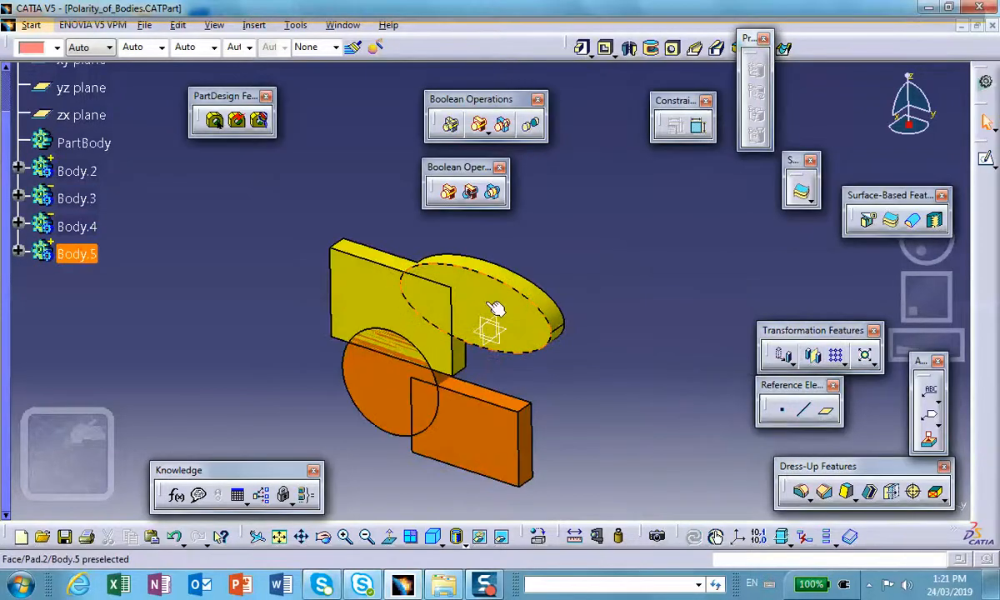
Hide the elliptical pad of Body.5 and the circular pocket of Body.3
right_click(492, 337)
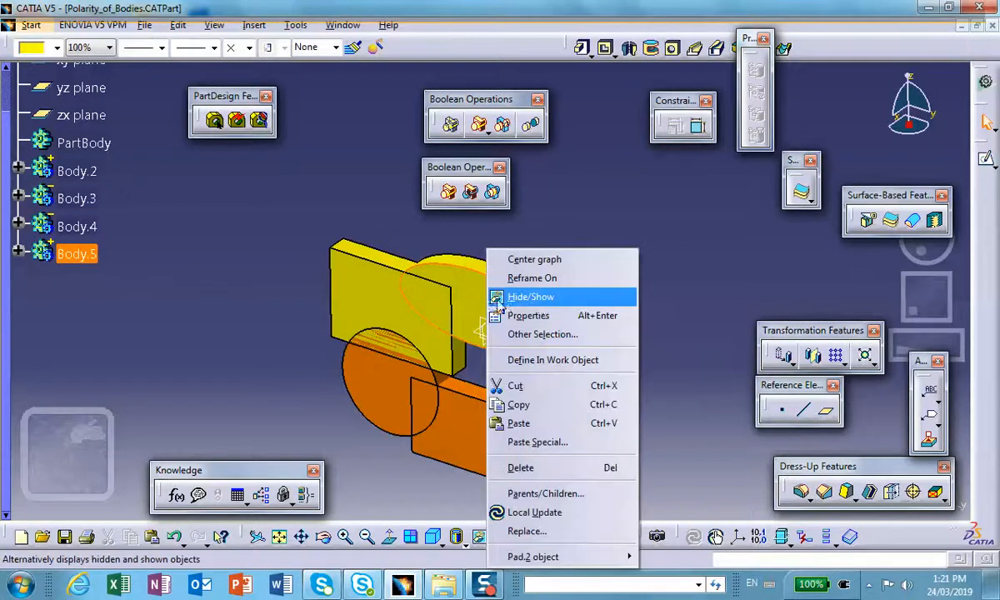
click(542, 304)
right_click(358, 392)
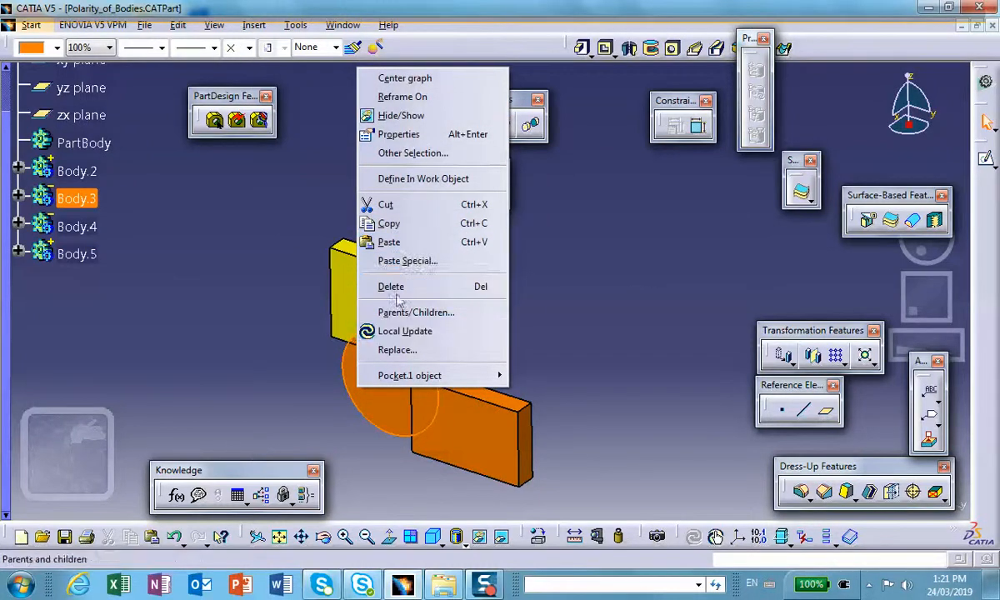
click(401, 115)
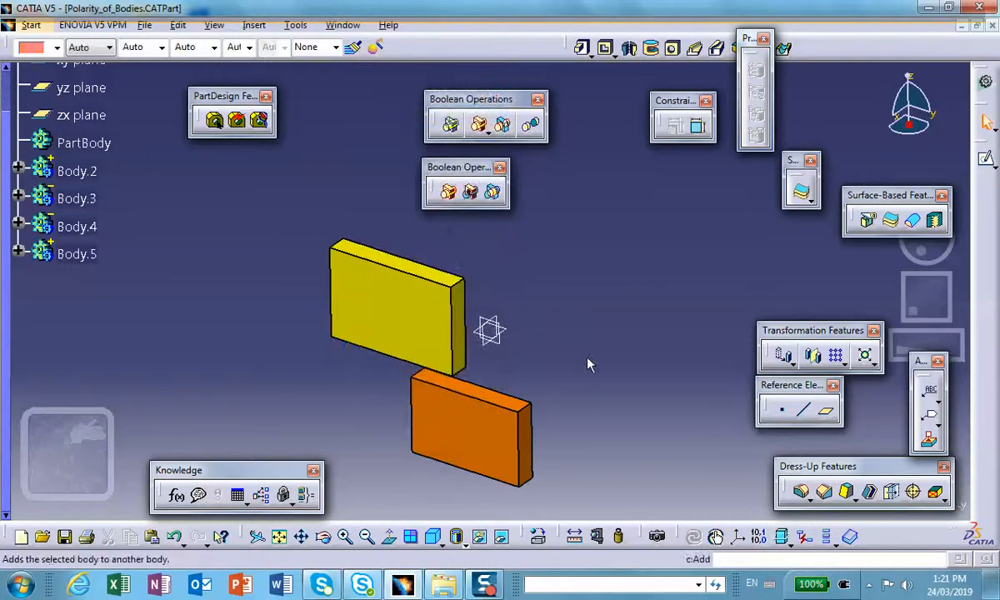
Preview assembling Body.2 to Body.4 with only these two bodies displayed, and cancel the operation
click(451, 126)
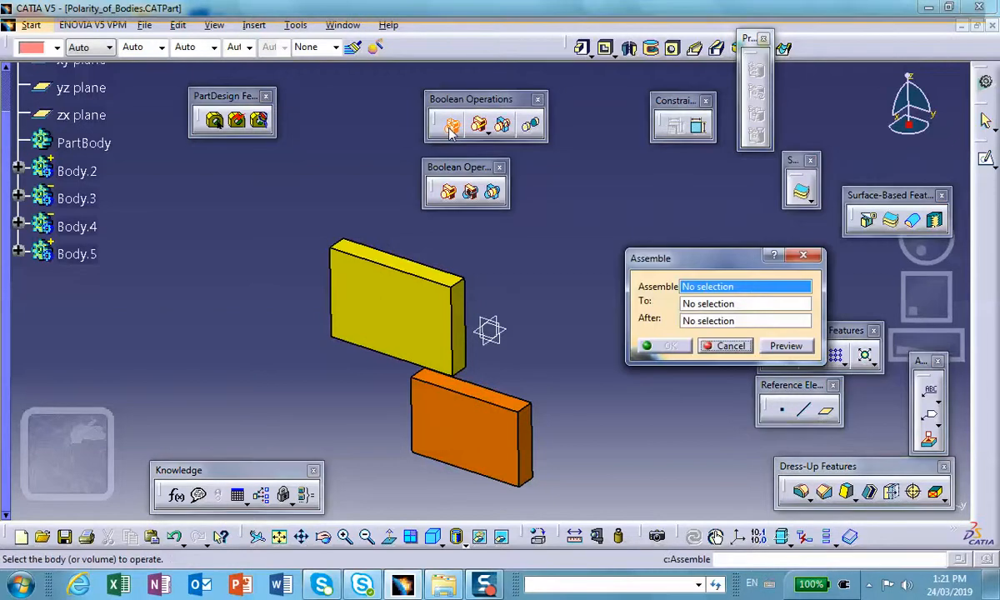
click(389, 321)
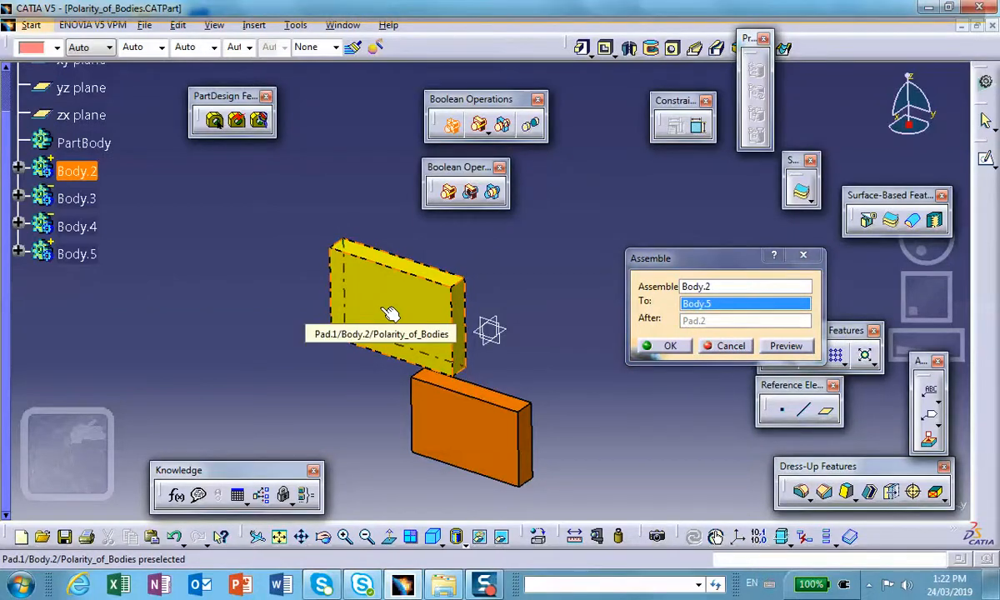
click(482, 433)
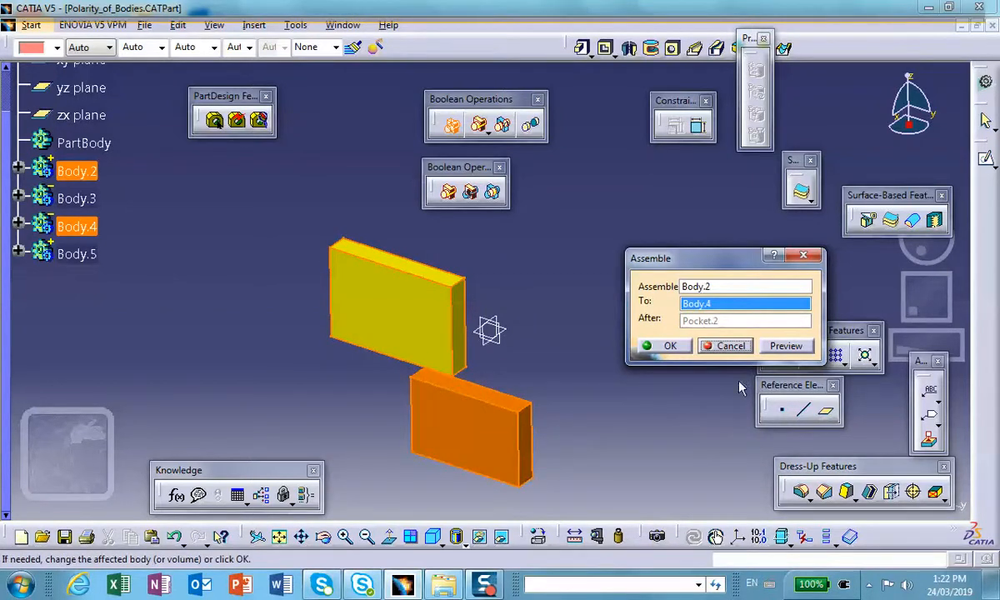
click(786, 348)
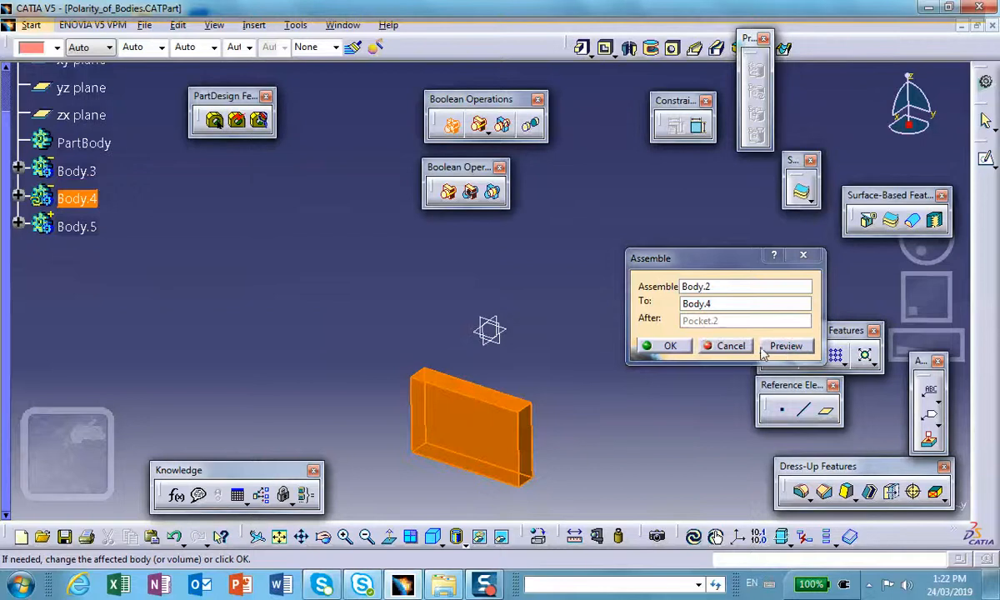
click(718, 345)
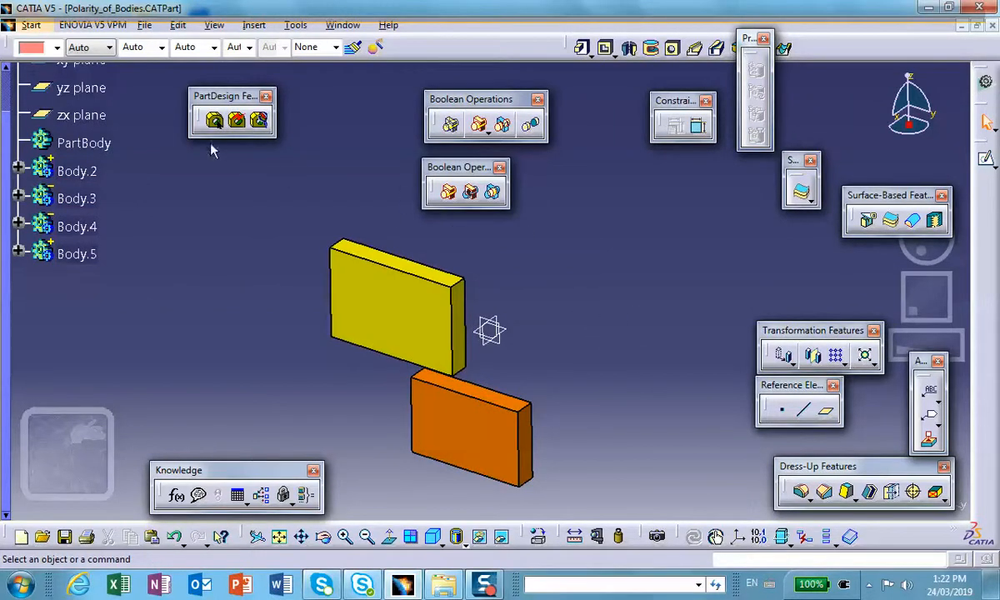
Preview the reverse order by assembling Body.4 to Body.2, and cancel the operation
click(450, 125)
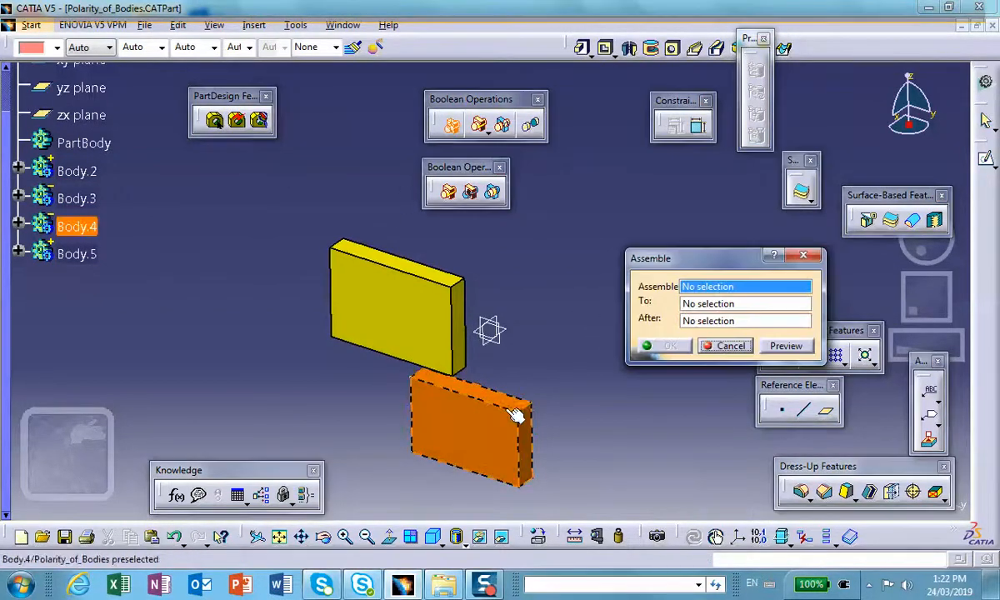
click(499, 441)
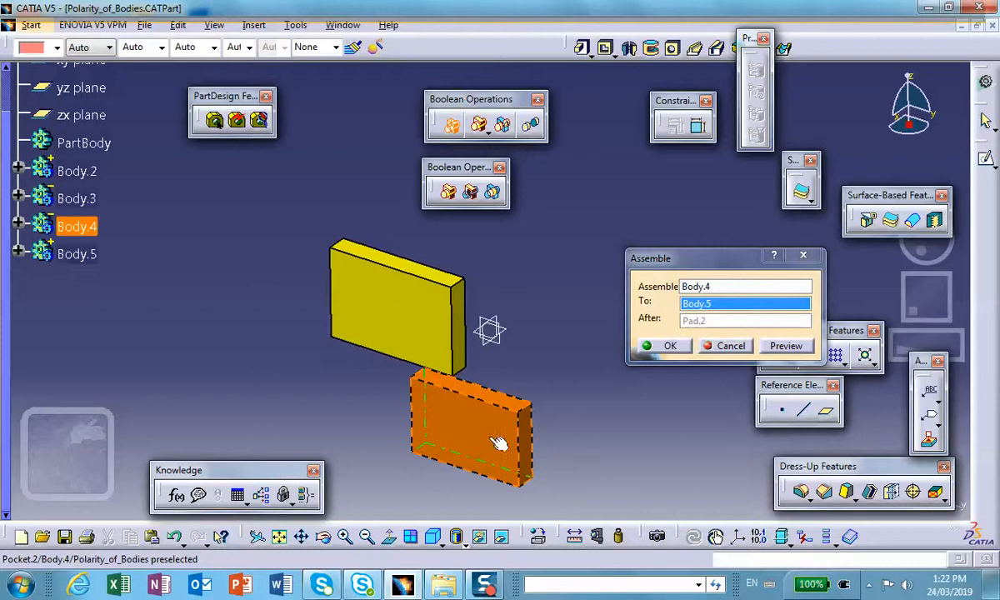
click(425, 319)
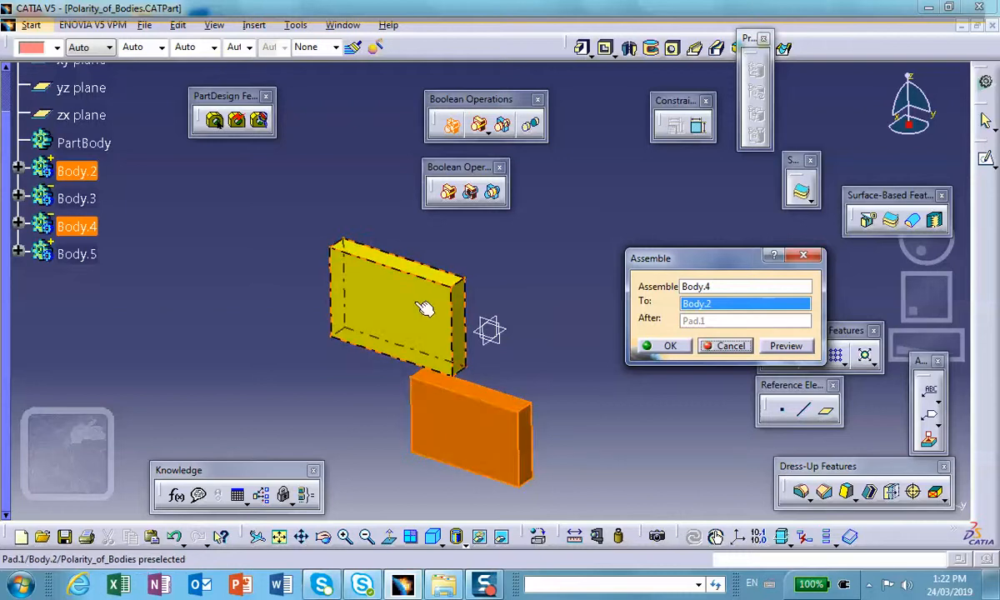
click(785, 347)
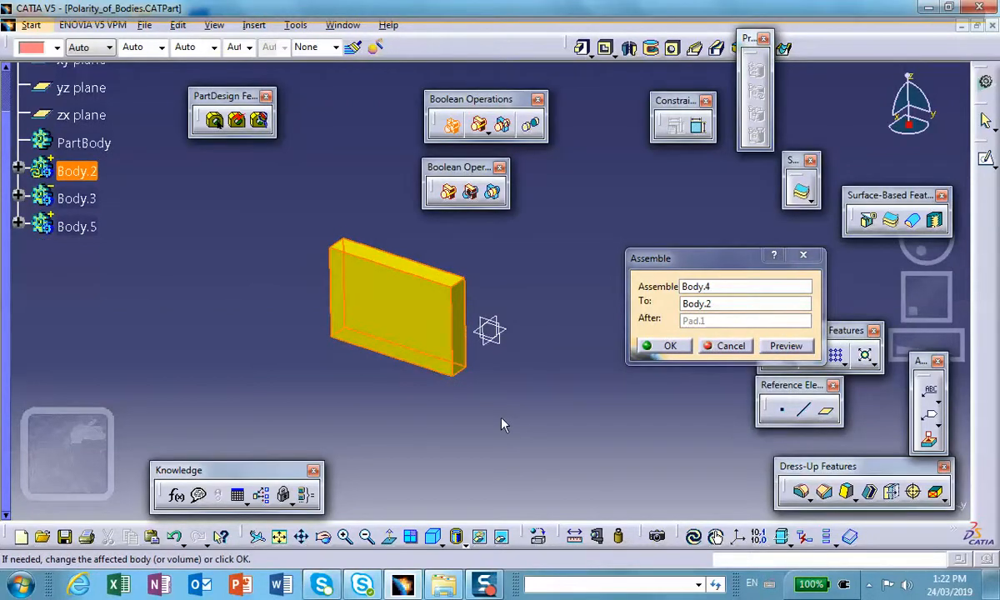
click(744, 346)
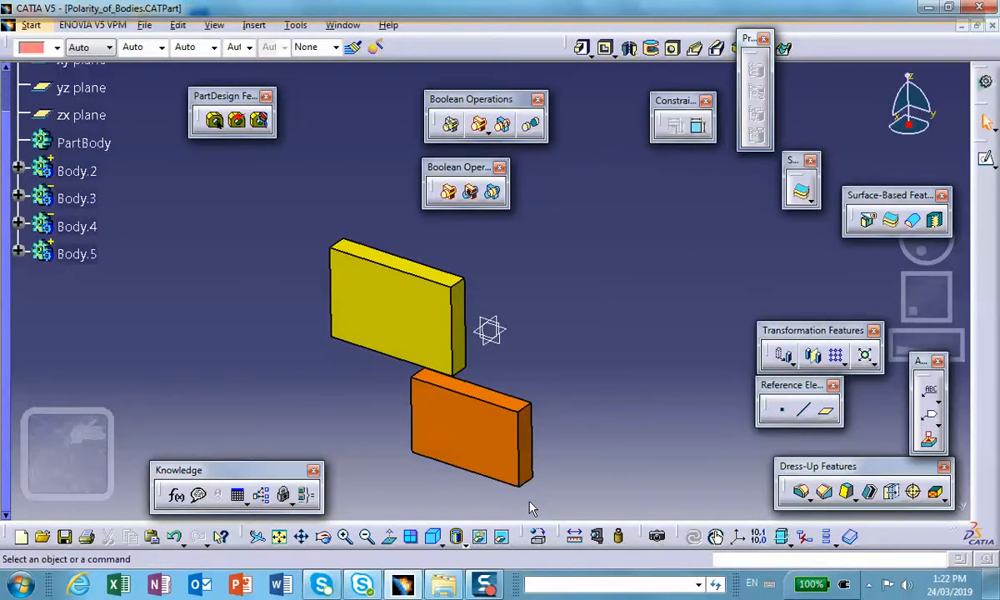
Restore the elliptical pad of Body.5 and the circular pocket of Body.3 from the hidden space and return to the visible space
click(537, 536)
click(521, 318)
right_click(512, 316)
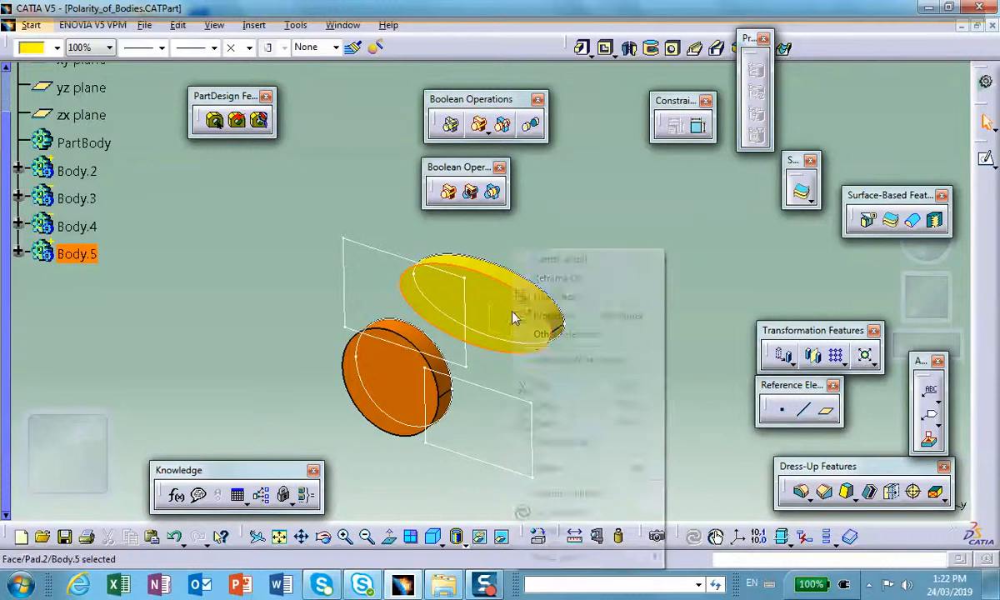
click(546, 297)
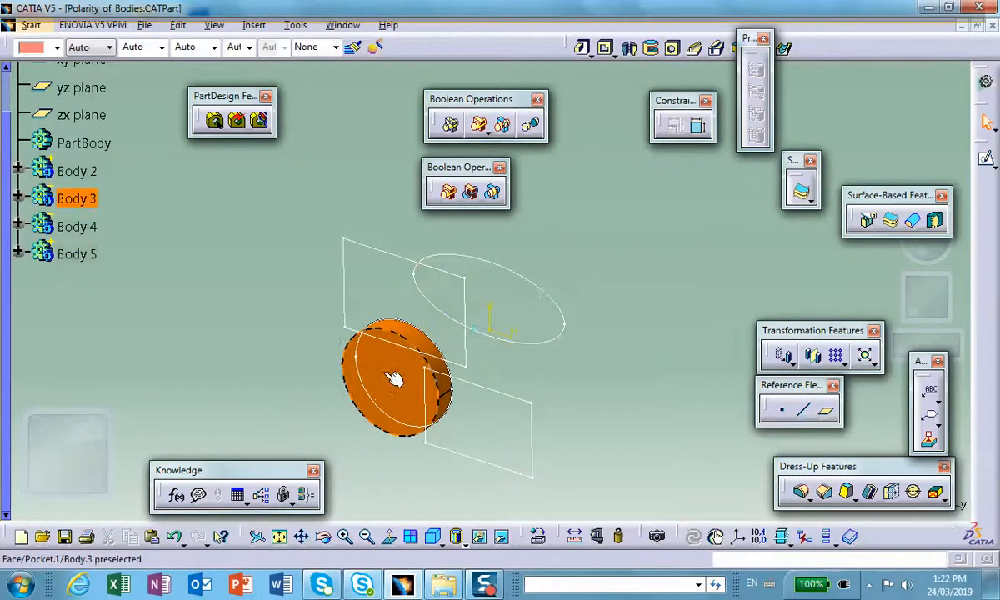
right_click(394, 377)
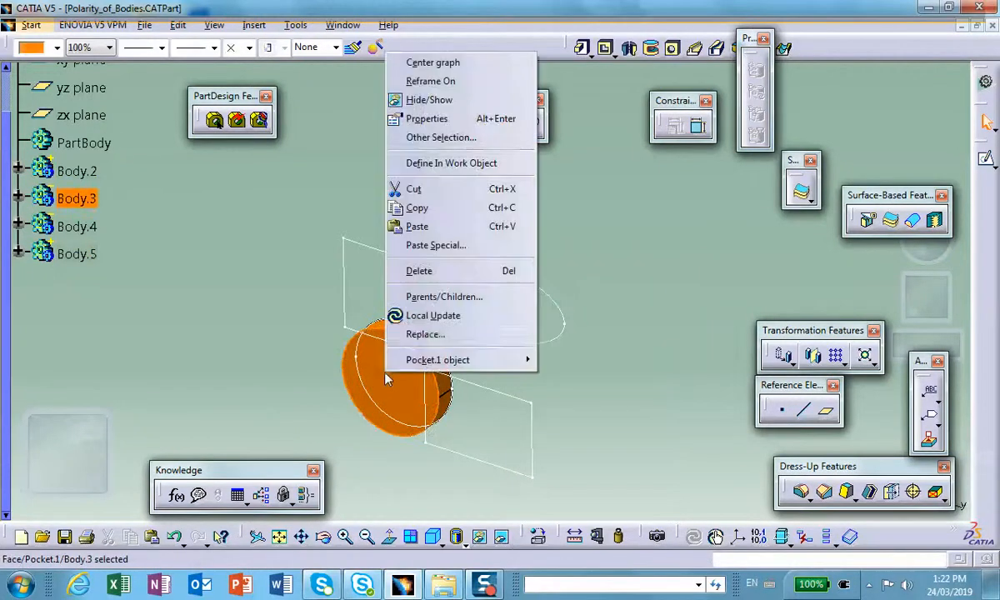
click(456, 99)
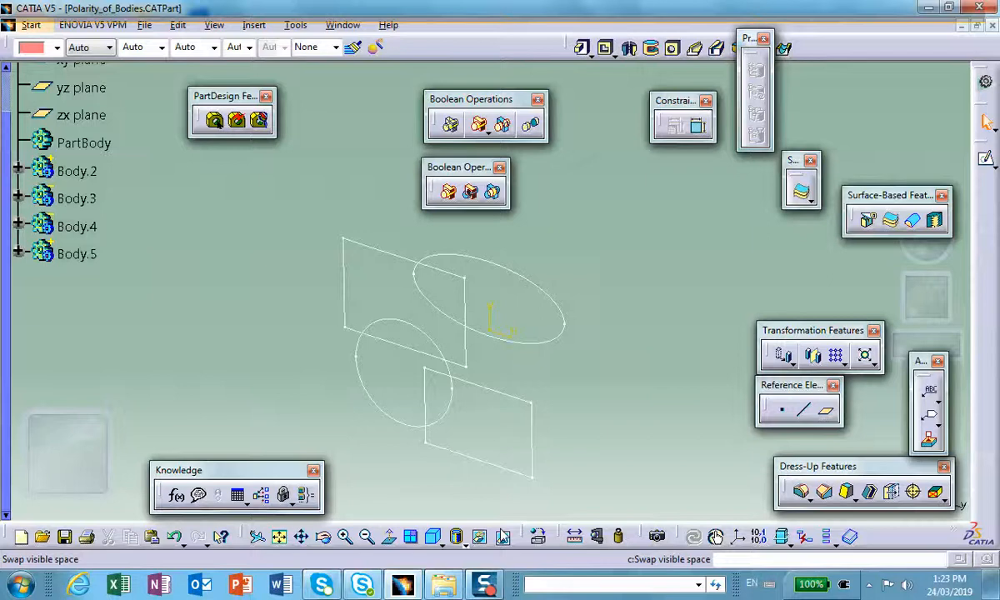
click(502, 537)
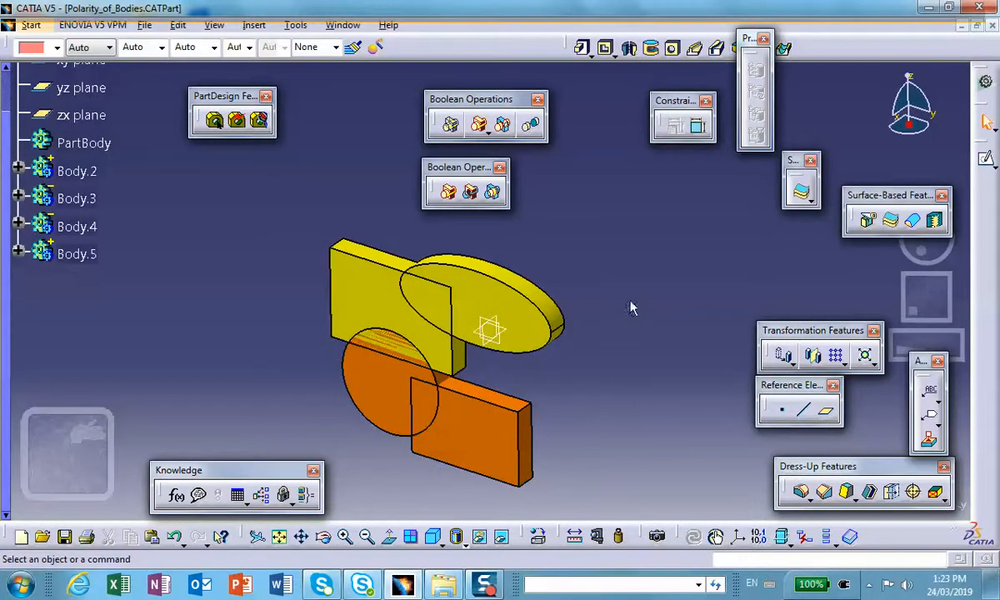
Assemble Body.5 to Body.2, previewing the joined rectangular and elliptical solids before accepting
click(450, 124)
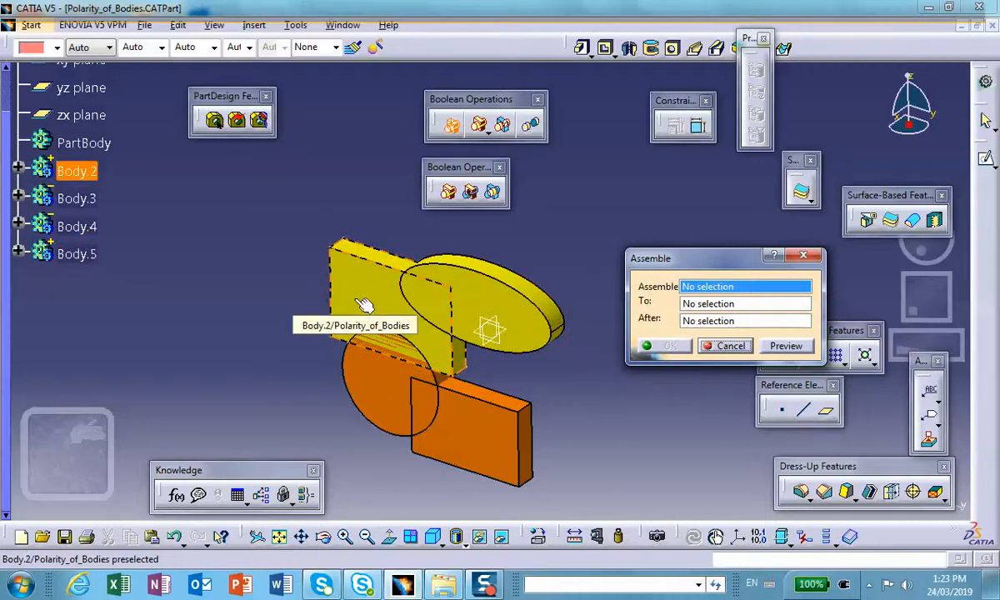
click(507, 302)
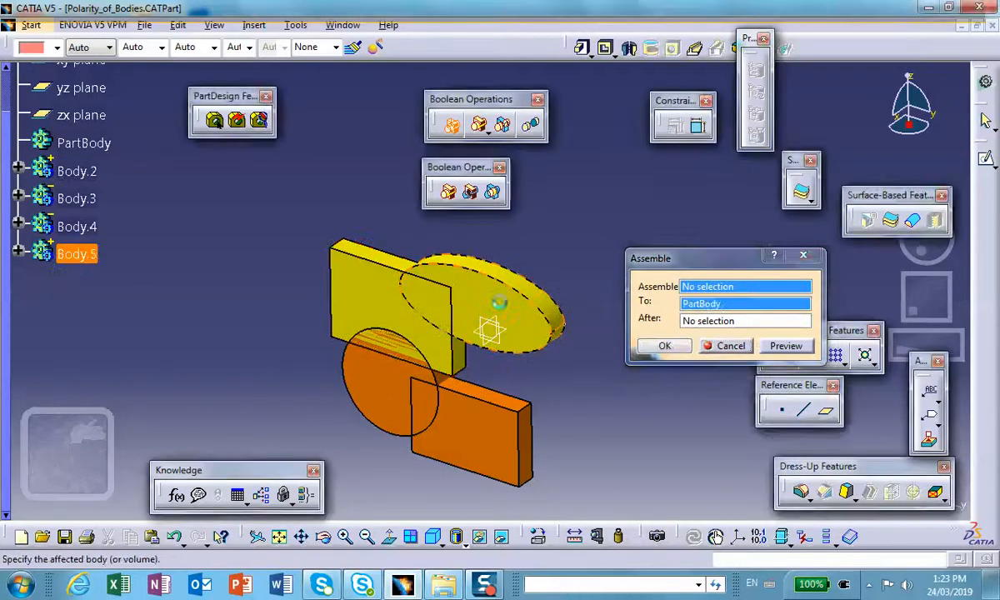
click(367, 304)
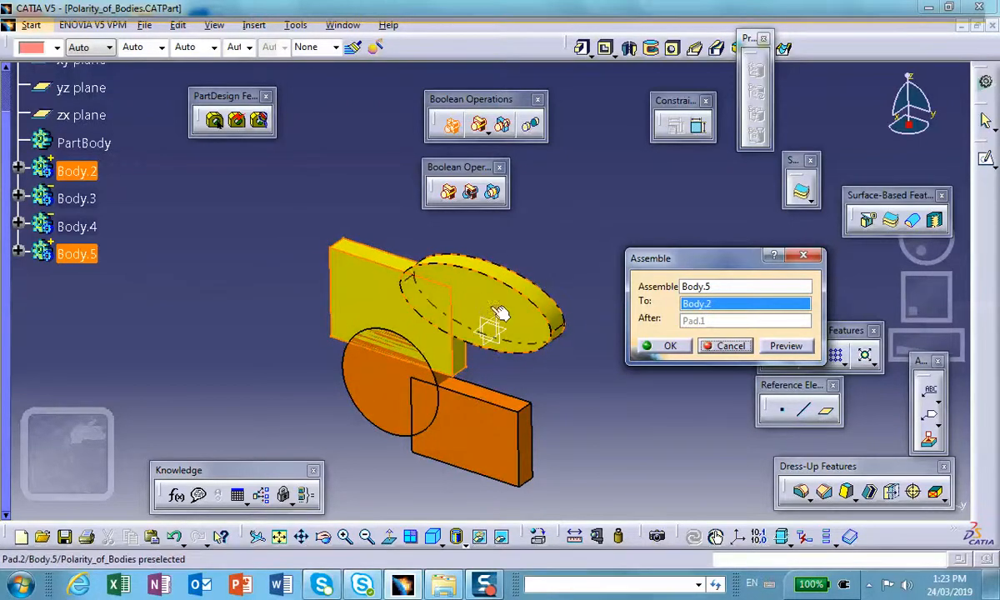
click(783, 347)
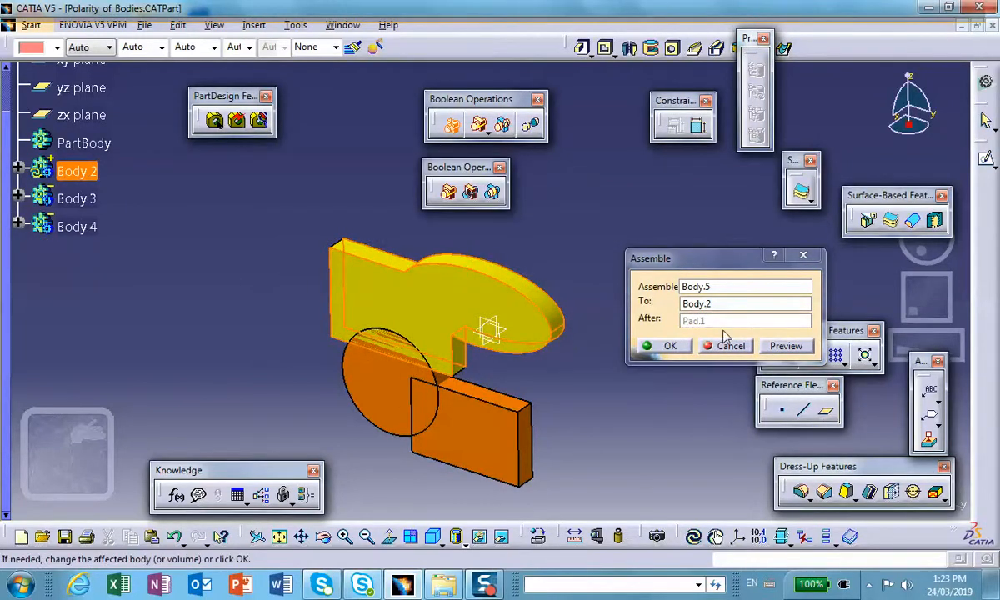
click(671, 345)
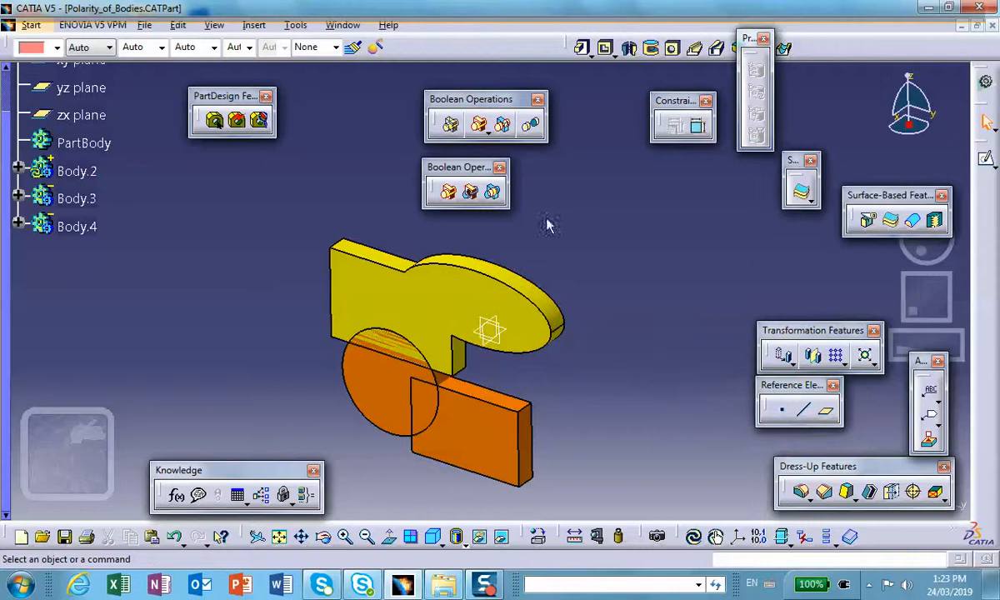
Assemble the combined Body.2 to the negative Body.3, previewing the result before accepting
click(454, 125)
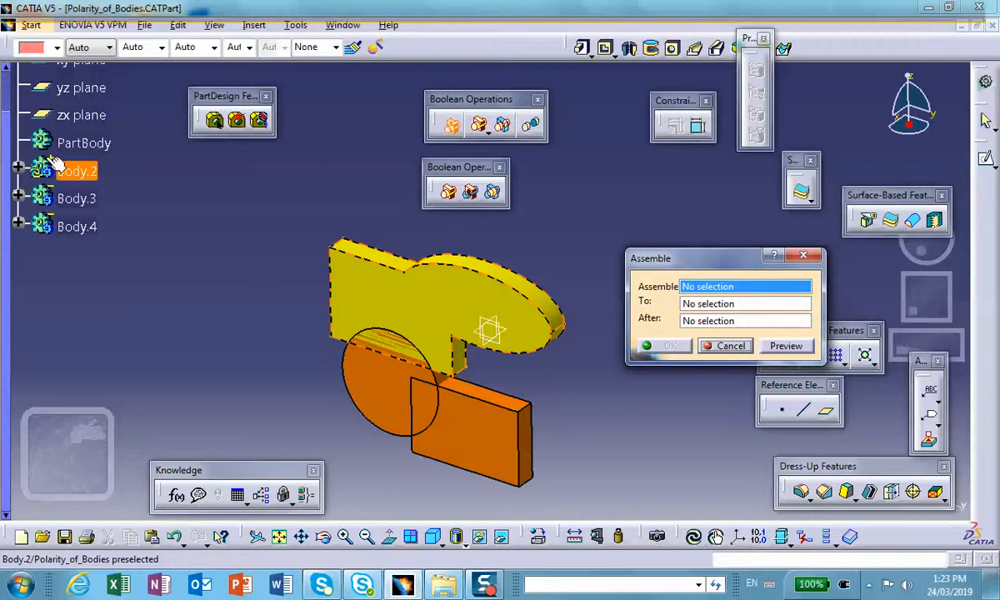
click(462, 307)
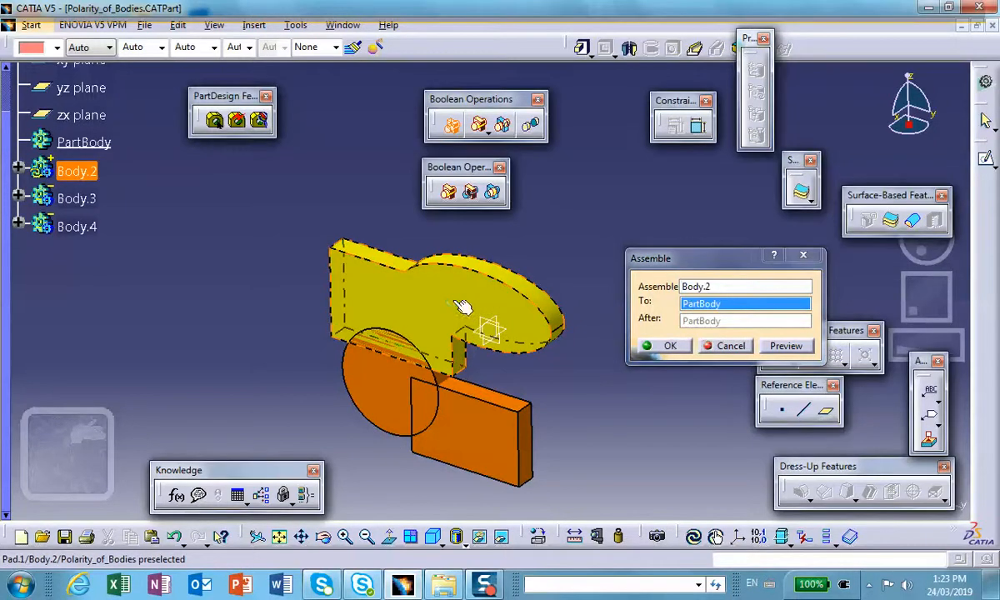
click(393, 401)
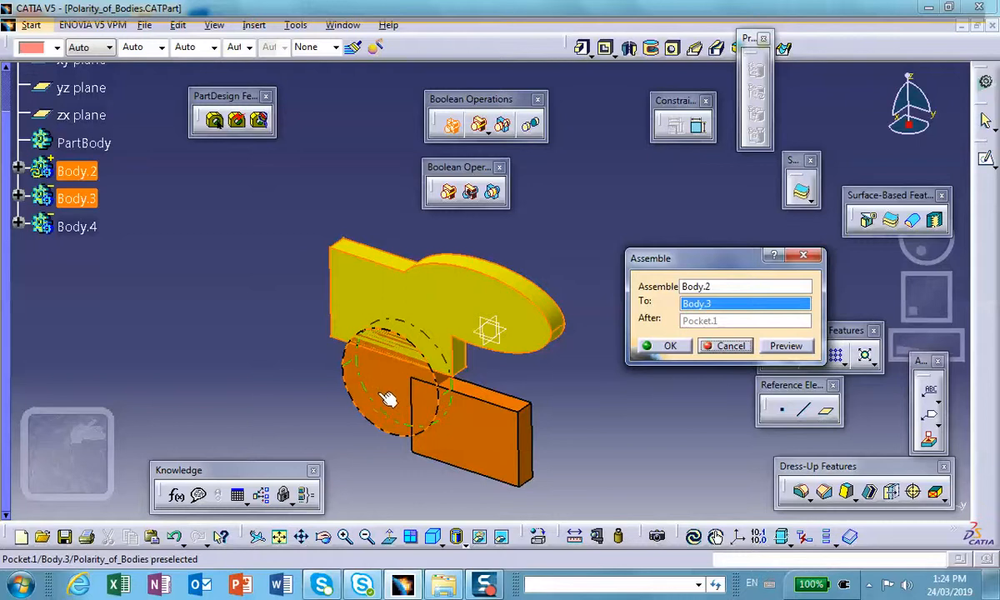
click(785, 345)
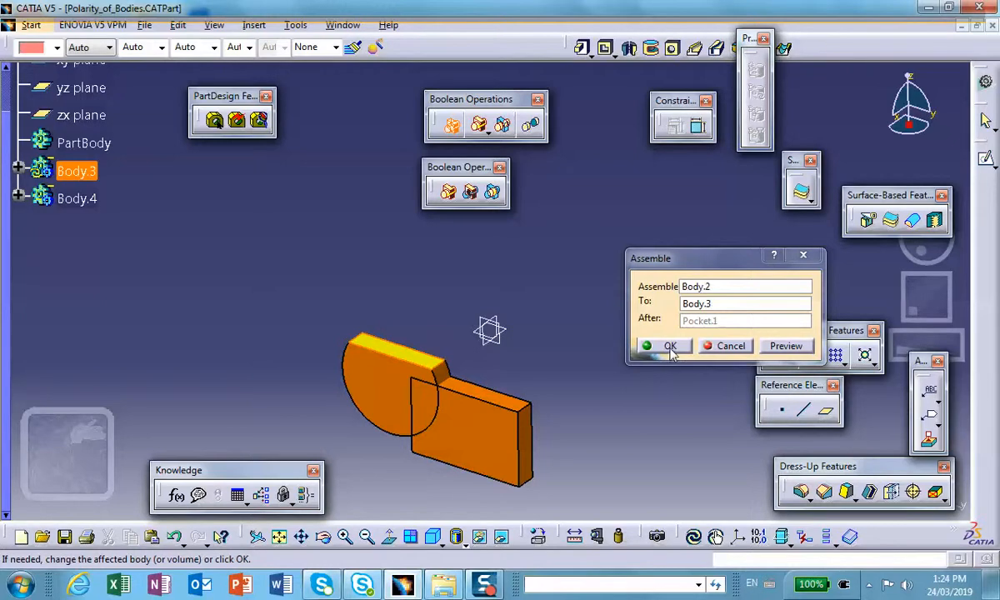
click(669, 346)
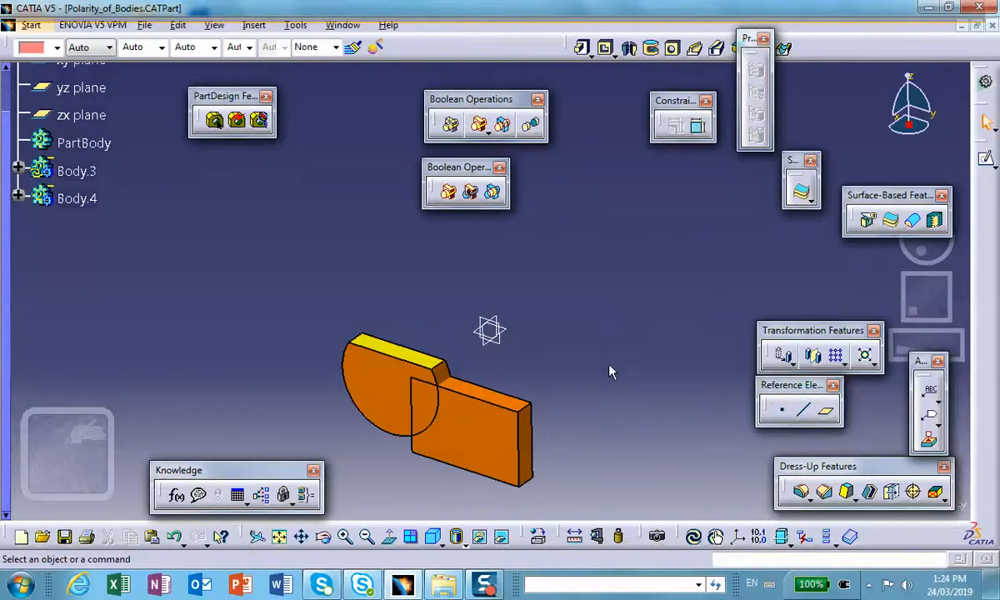
Undo both assemble operations to restore the four separate bodies
scroll(140, 310, up, 2)
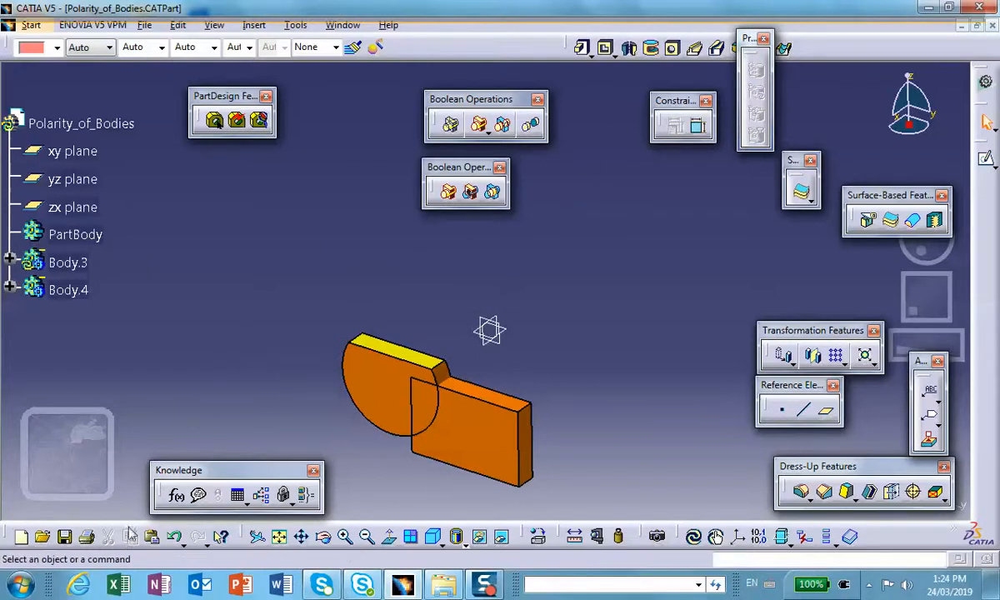
click(175, 538)
click(175, 537)
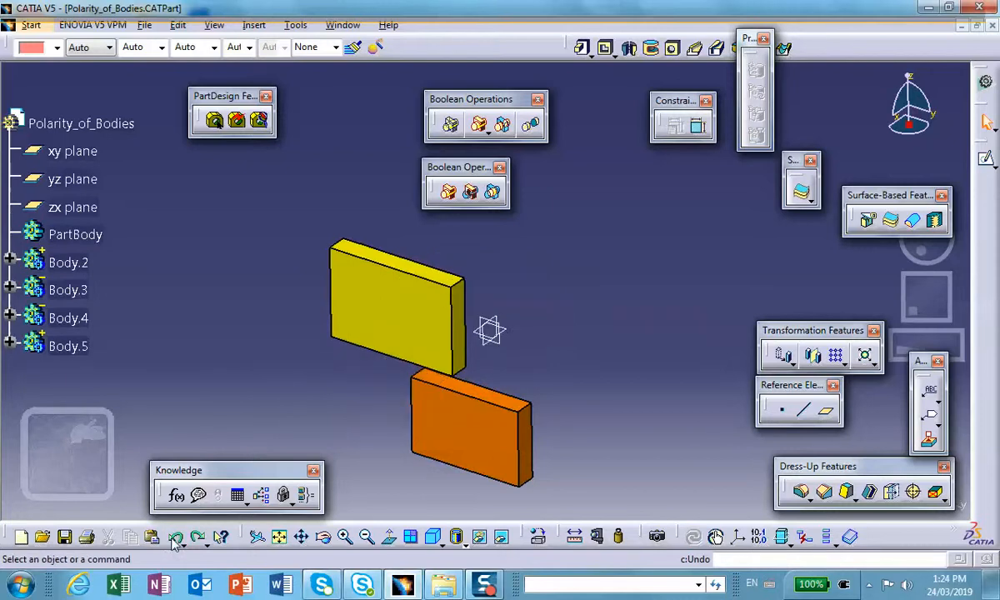
click(175, 537)
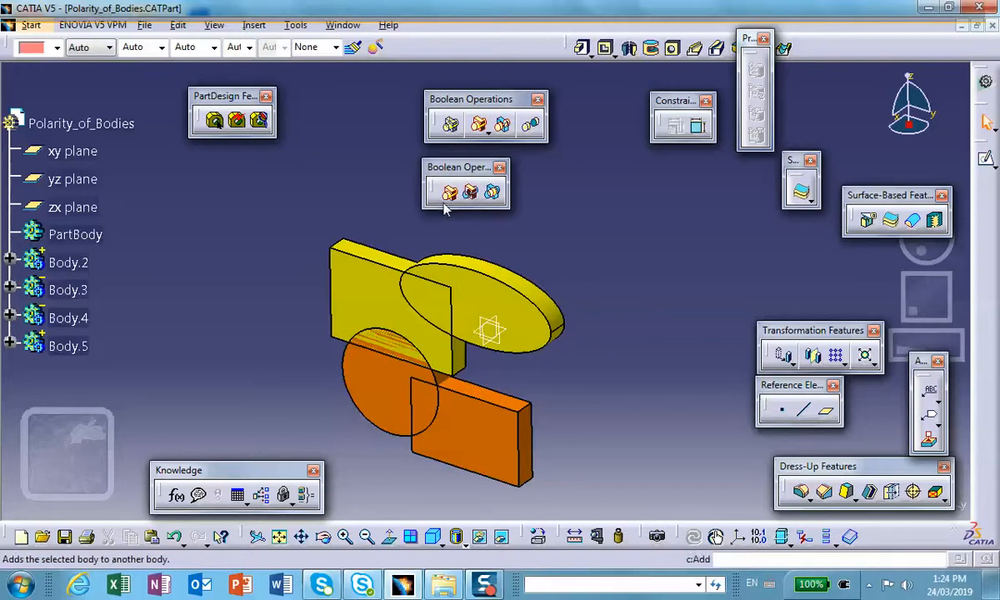
Add Body.2 to Body.5, previewing the result and checking the Body.5 tree branch before accepting
click(450, 194)
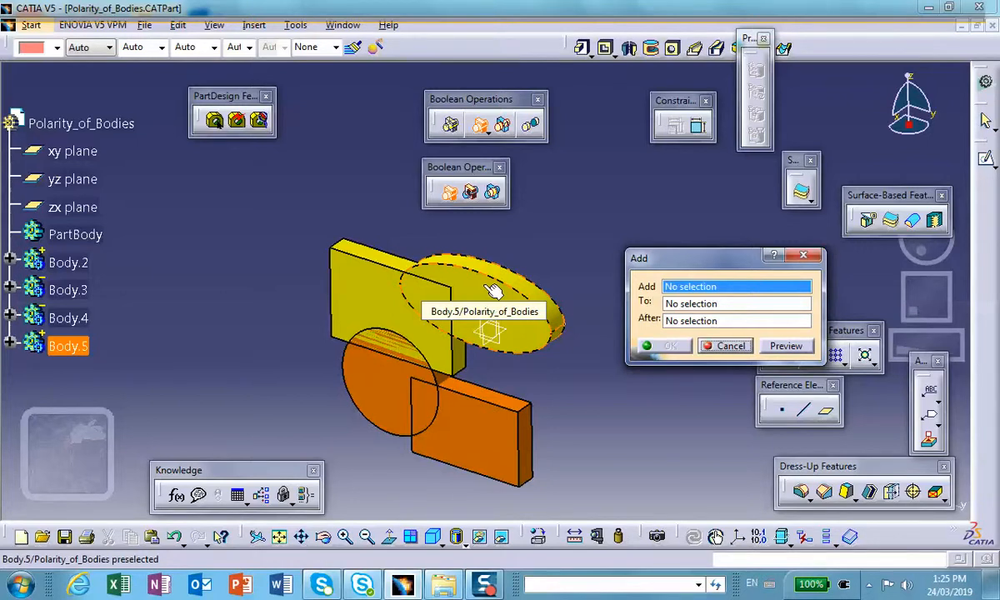
click(377, 300)
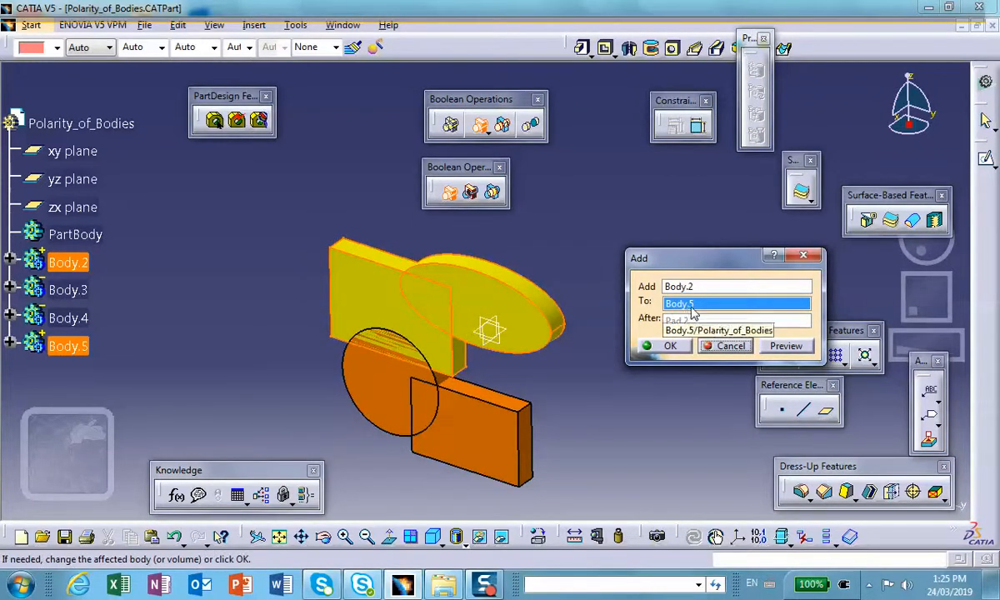
click(785, 347)
click(10, 319)
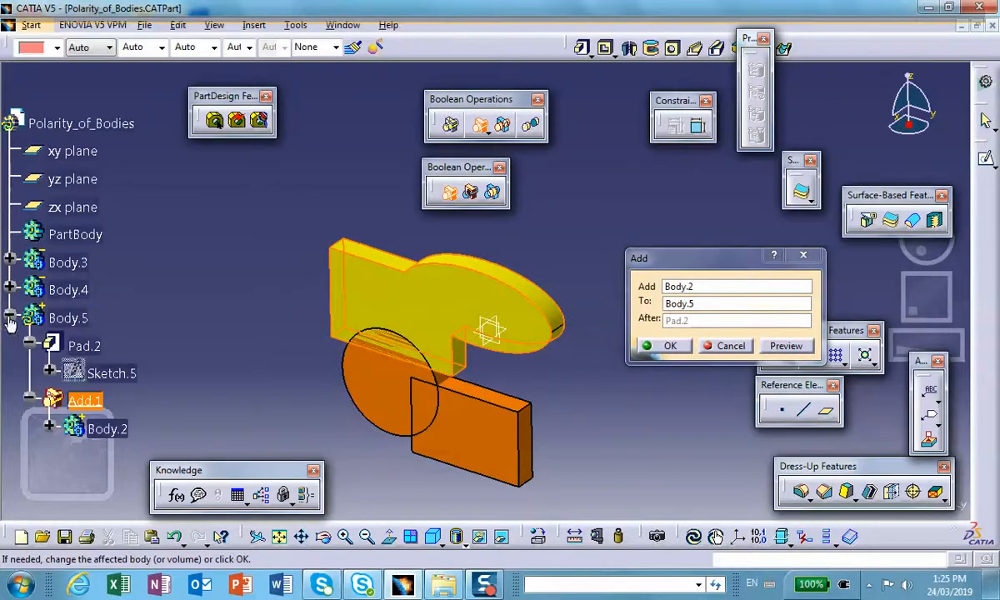
click(10, 318)
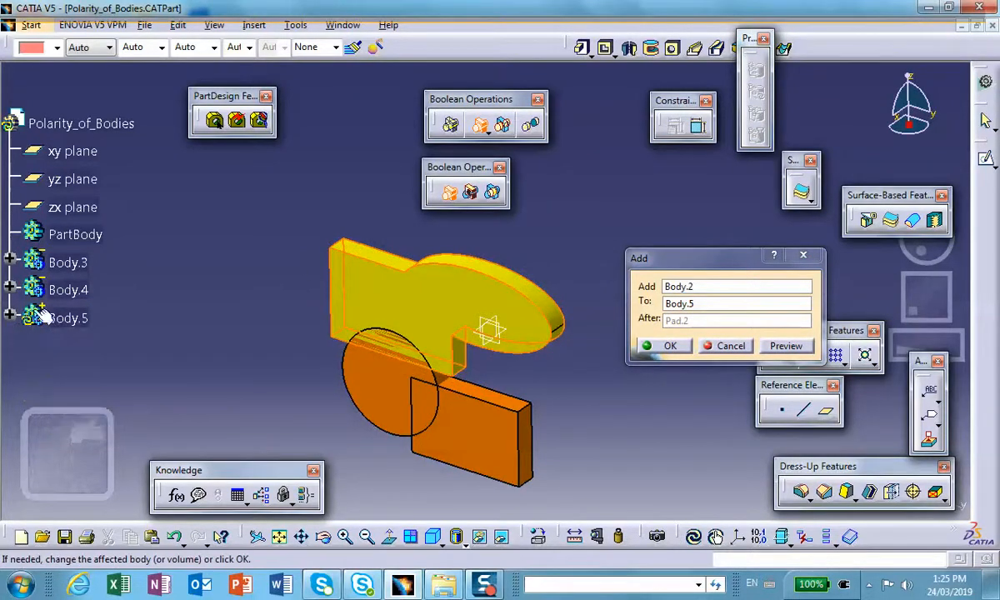
click(670, 346)
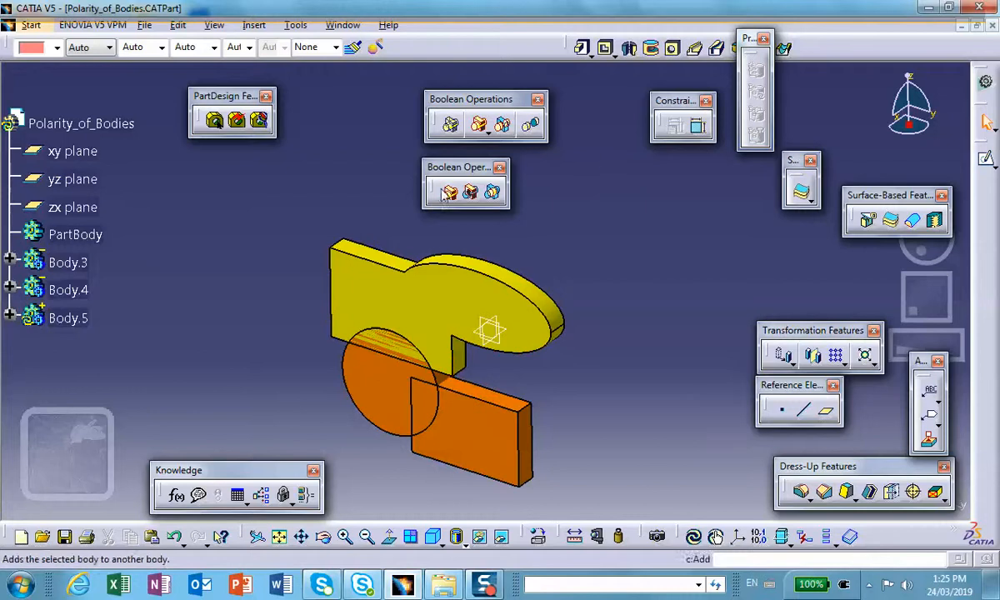
click(472, 193)
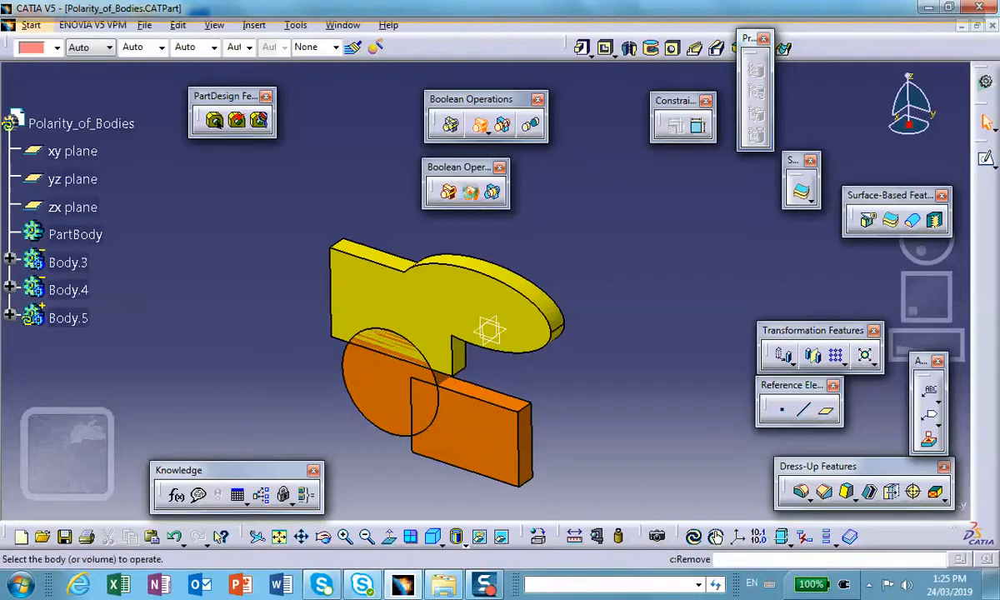
click(378, 388)
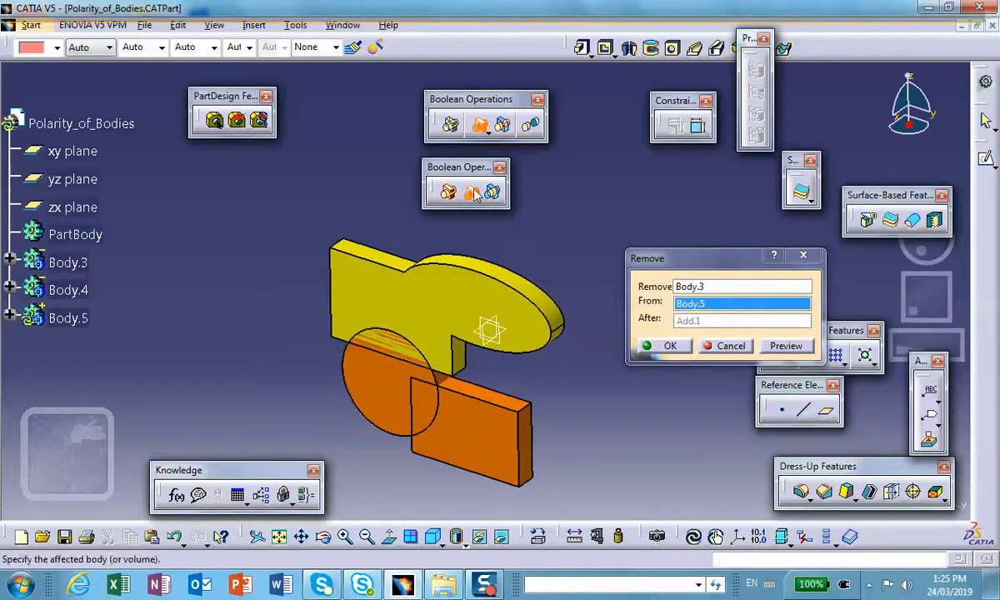
click(731, 346)
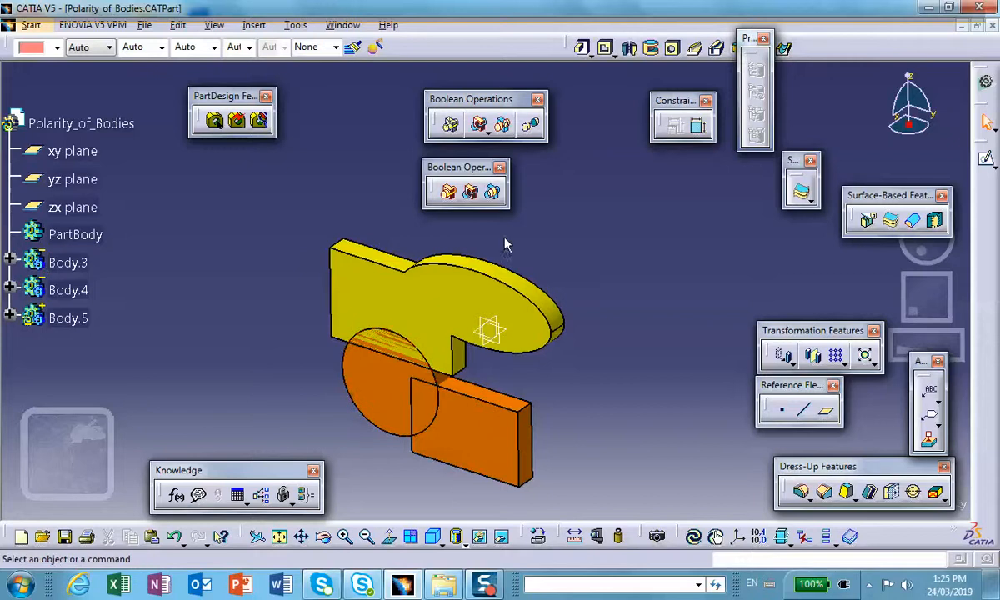
Remove the circular Body.3 from the rectangular Body.4, inspect the resulting shape, and undo the operation
click(471, 193)
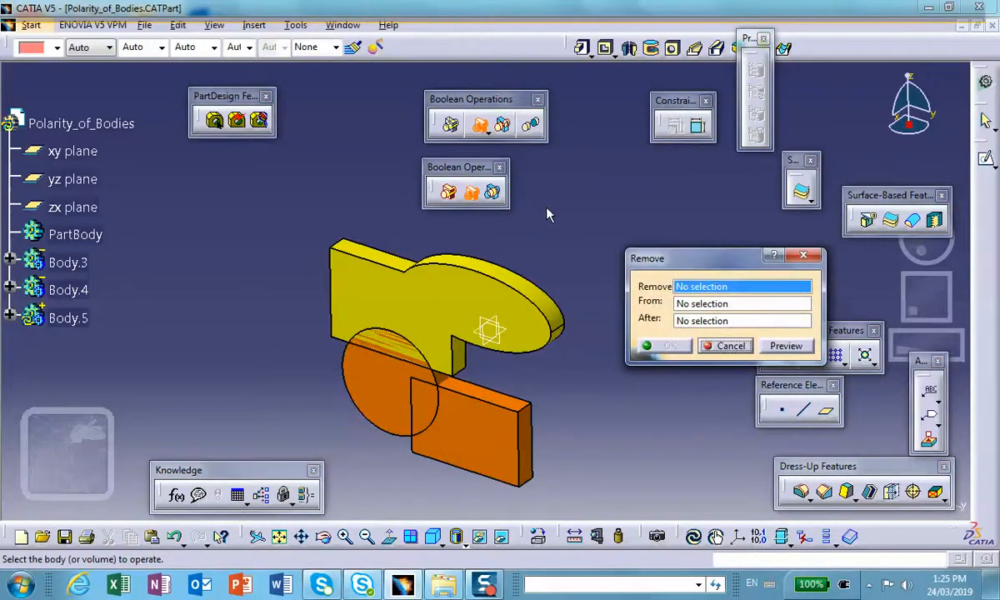
click(377, 395)
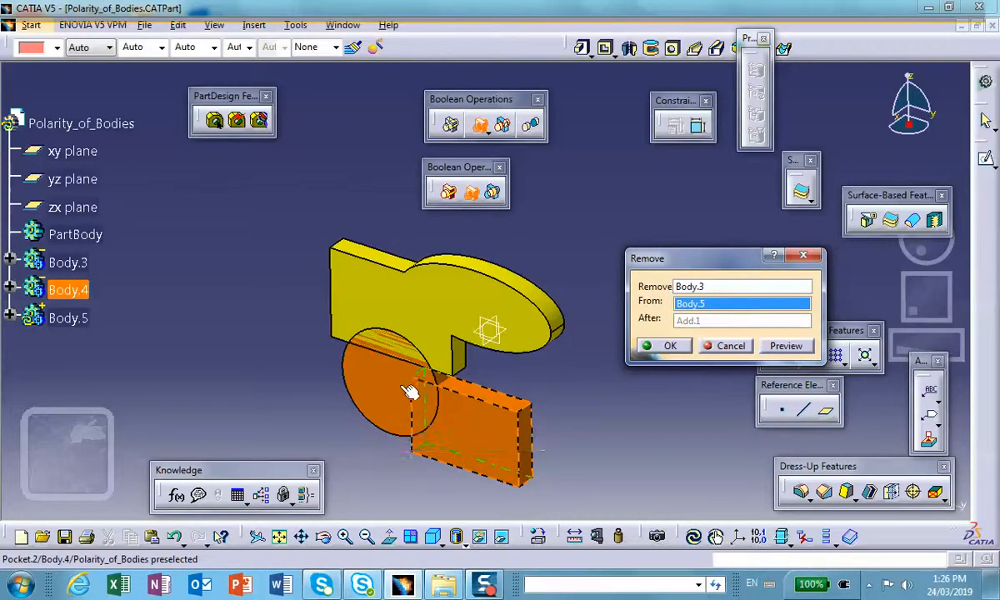
click(487, 413)
click(671, 347)
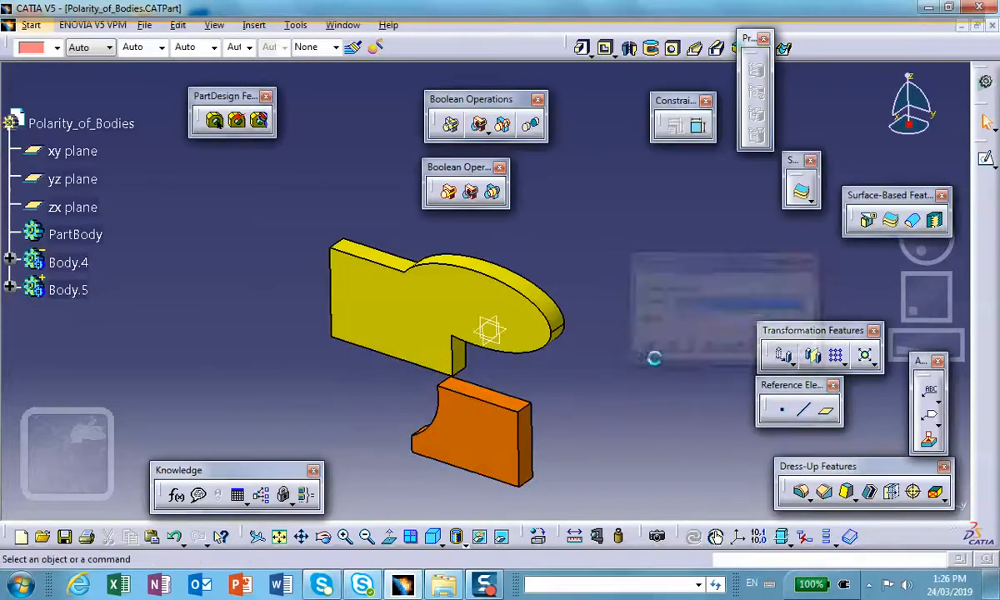
middle_drag(553, 409, 582, 302)
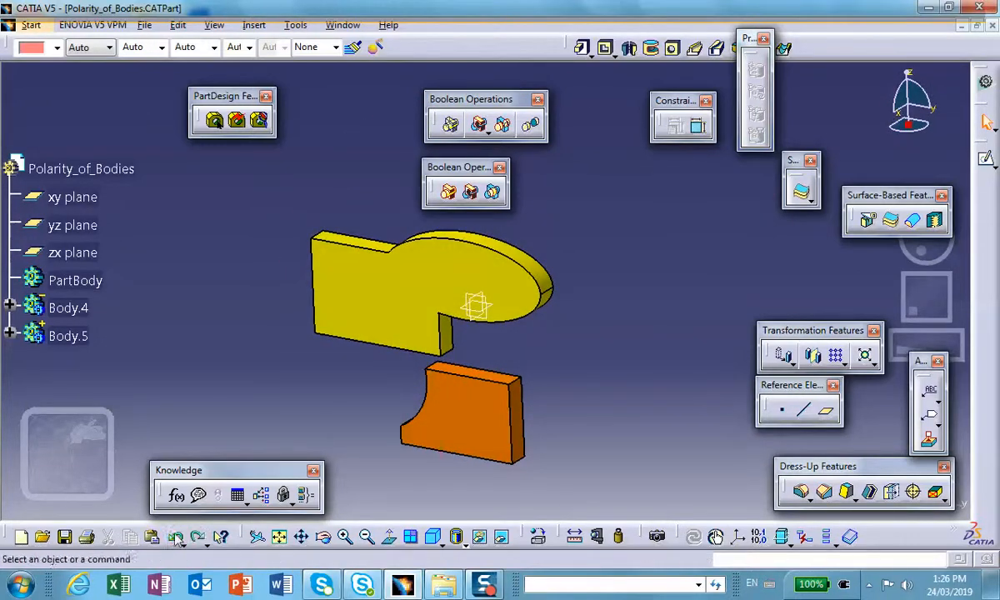
click(176, 538)
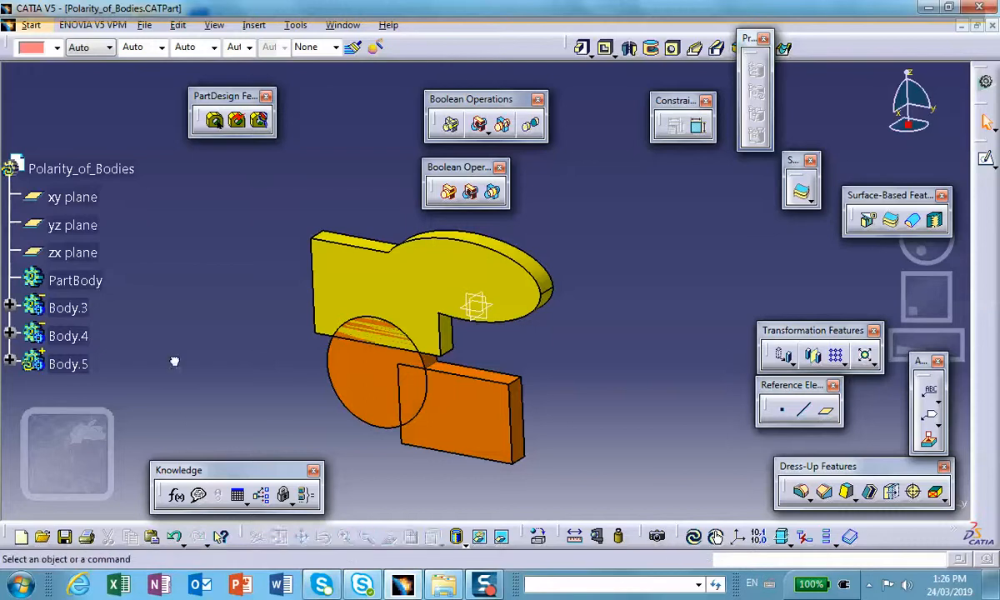
scroll(268, 363, down, 2)
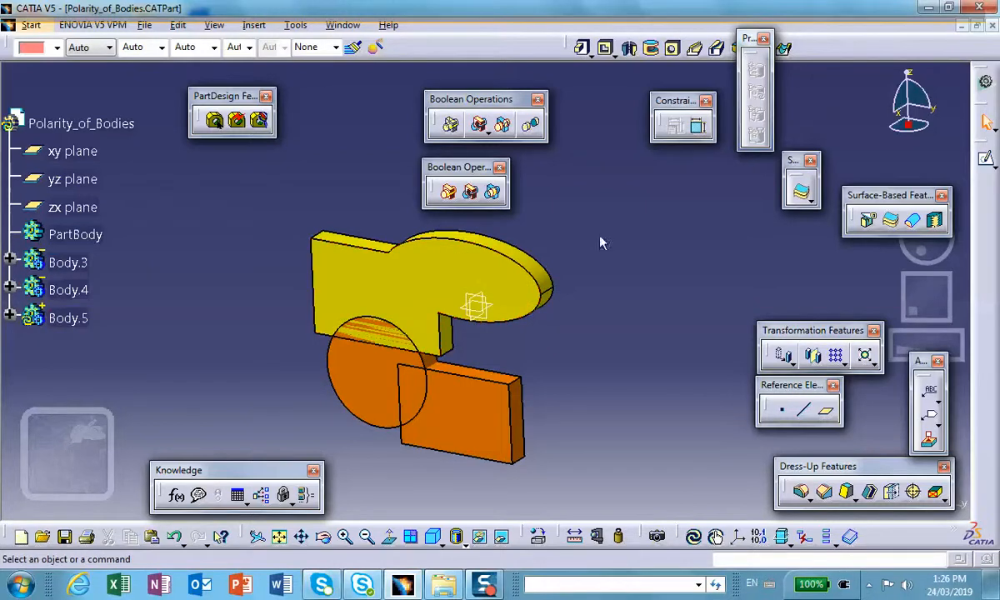
Preview removing Body.3 from the combined Body.5, and cancel the operation
click(472, 194)
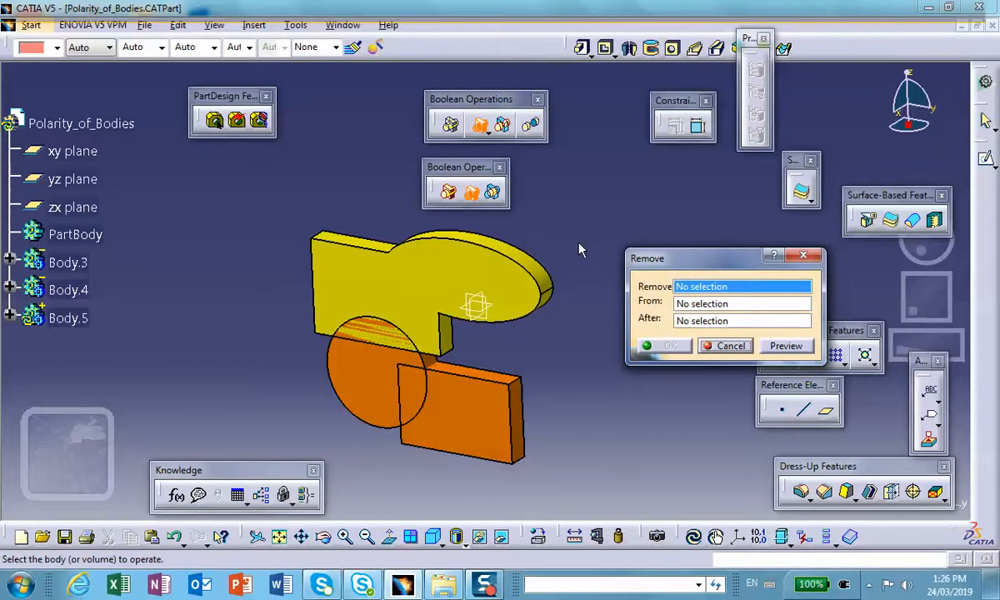
click(361, 395)
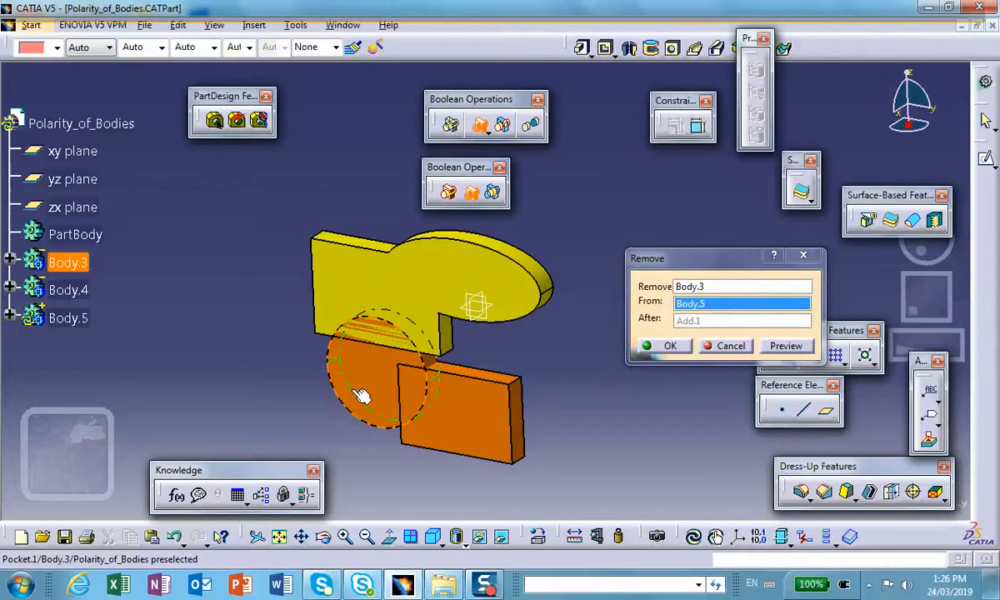
click(71, 319)
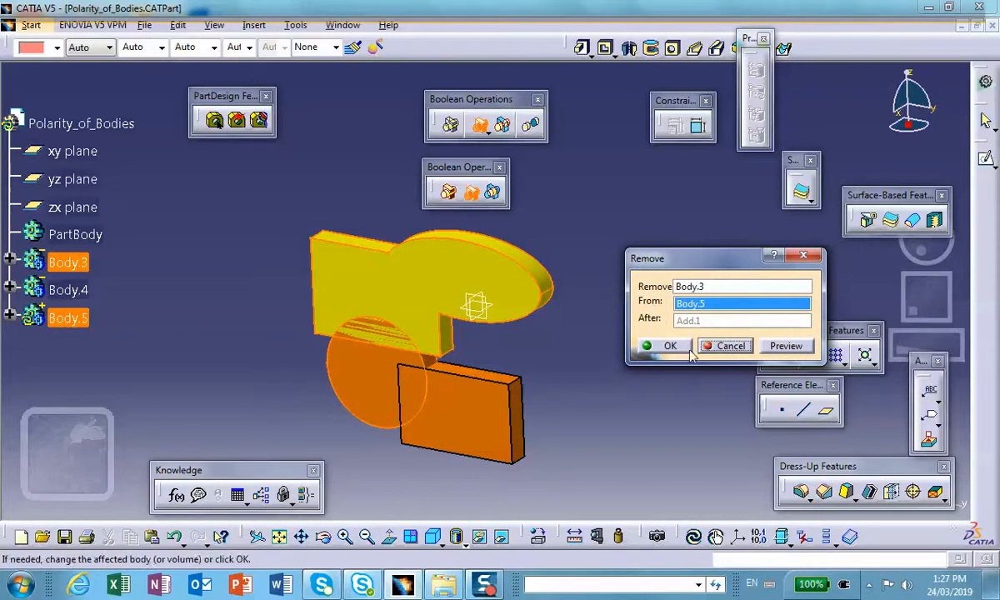
click(664, 346)
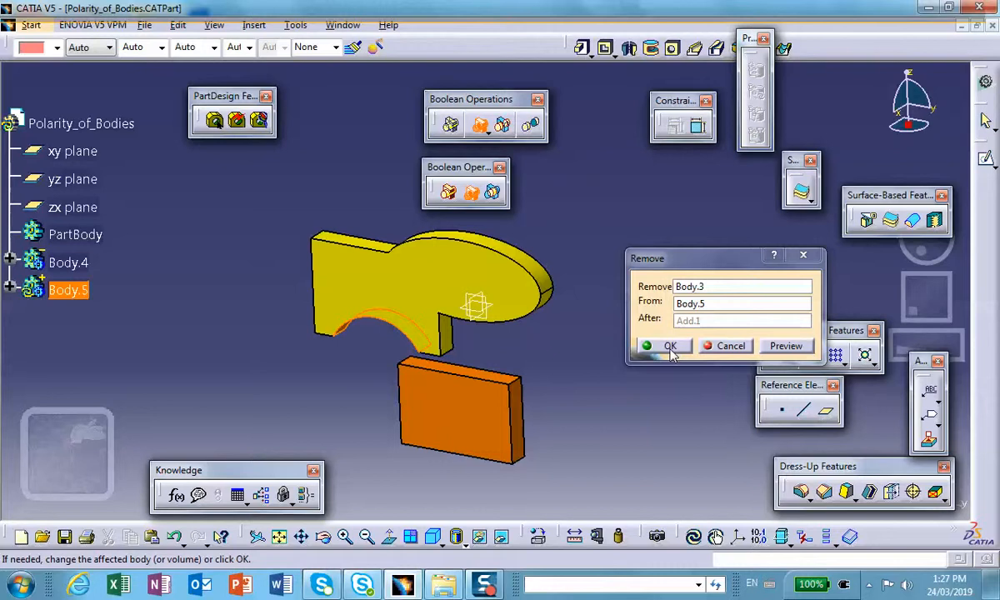
click(706, 345)
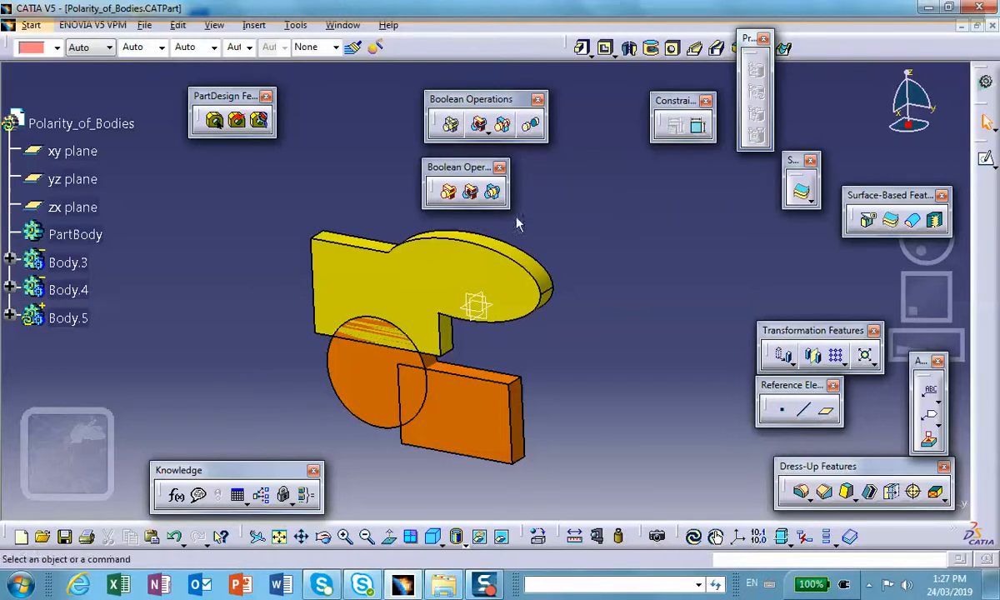
Preview intersecting the combined Body.5 with the circular Body.3, and cancel the operation
click(494, 193)
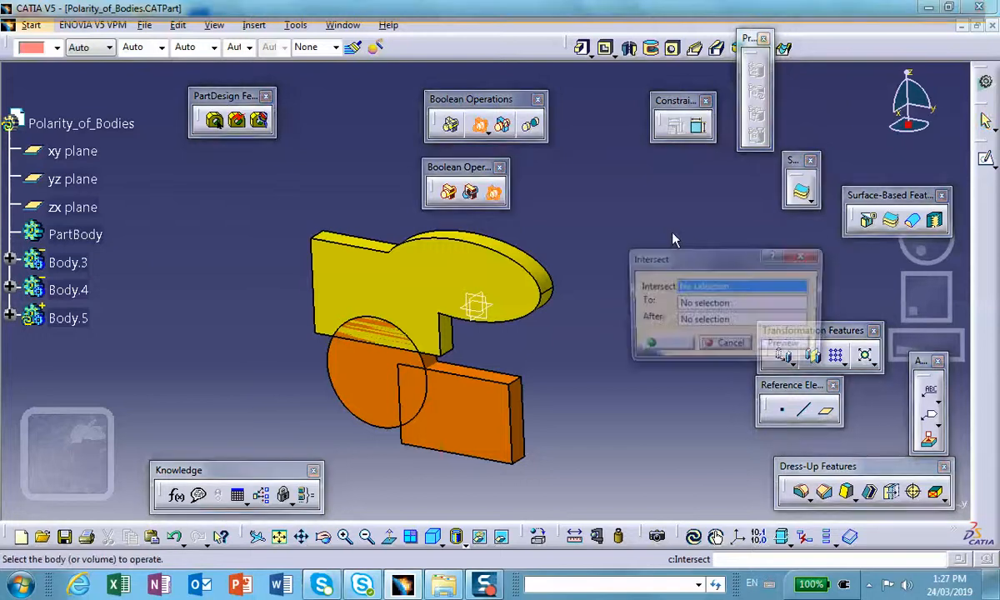
click(454, 286)
click(364, 364)
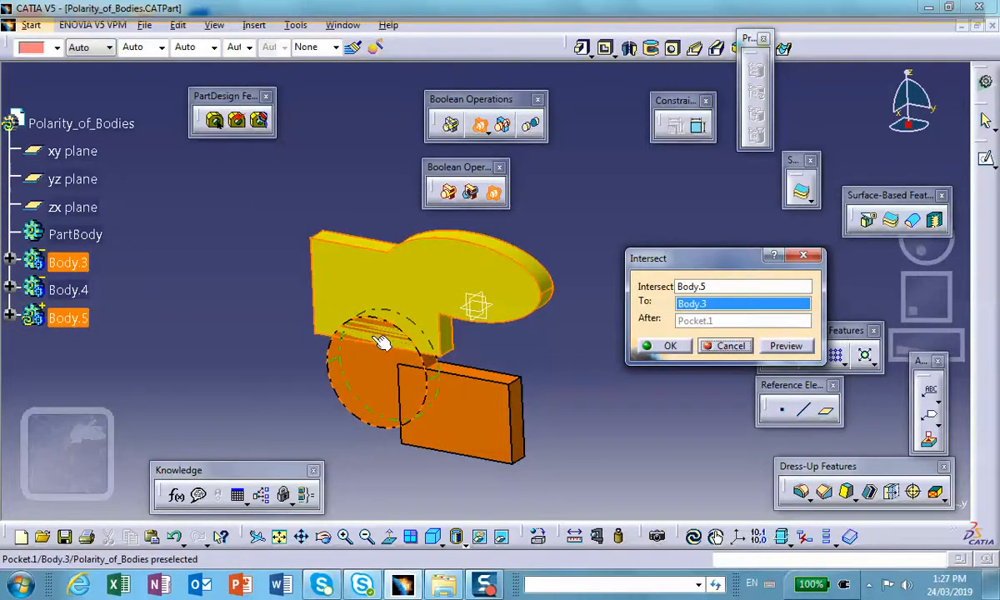
click(787, 346)
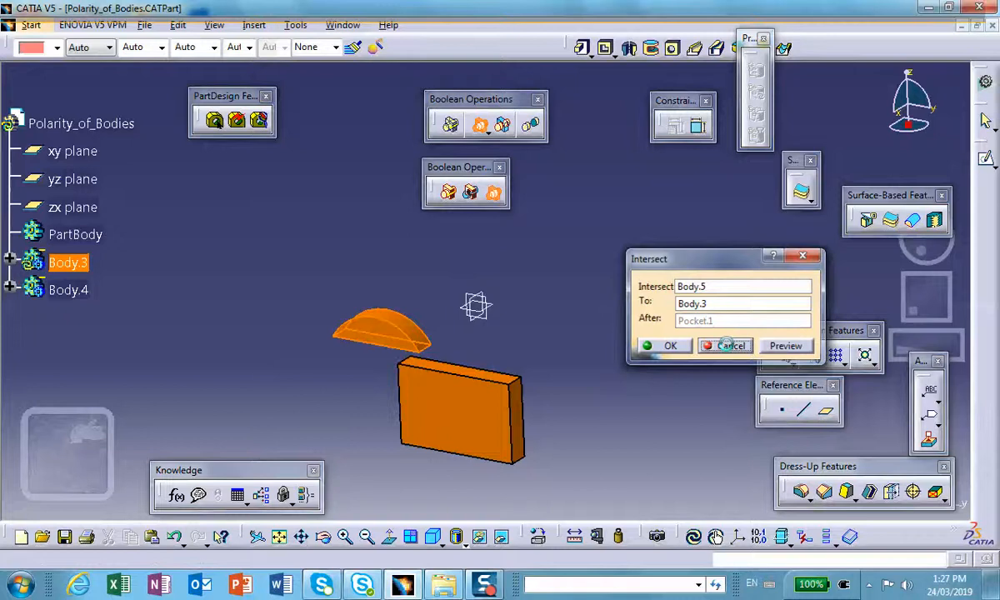
click(728, 346)
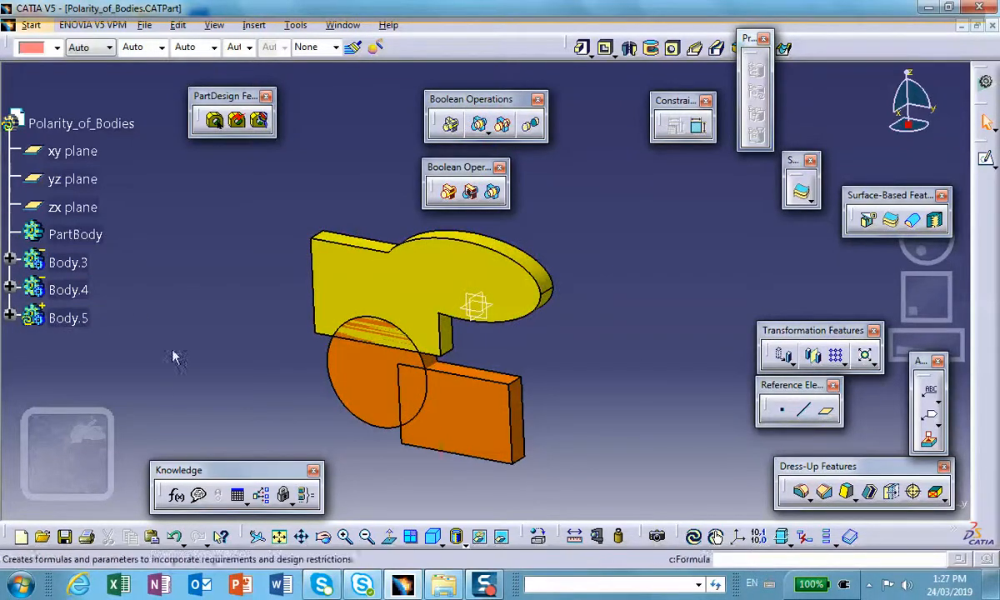
Hide the rectangular Body.4 so only the combined Body.5 and the circular Body.3 are displayed
middle_drag(455, 330, 560, 327)
right_click(477, 439)
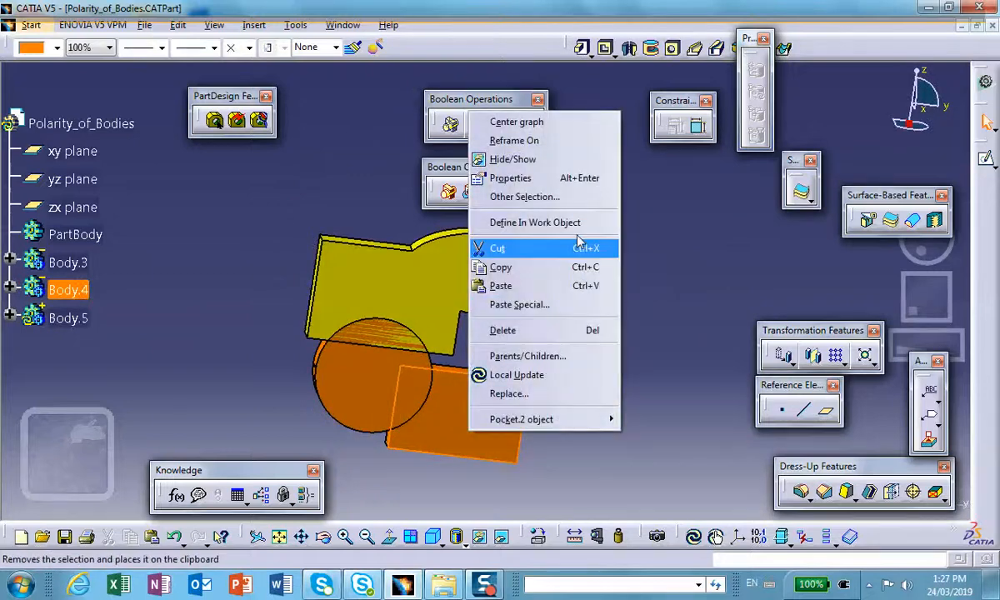
click(502, 152)
middle_drag(623, 260, 520, 217)
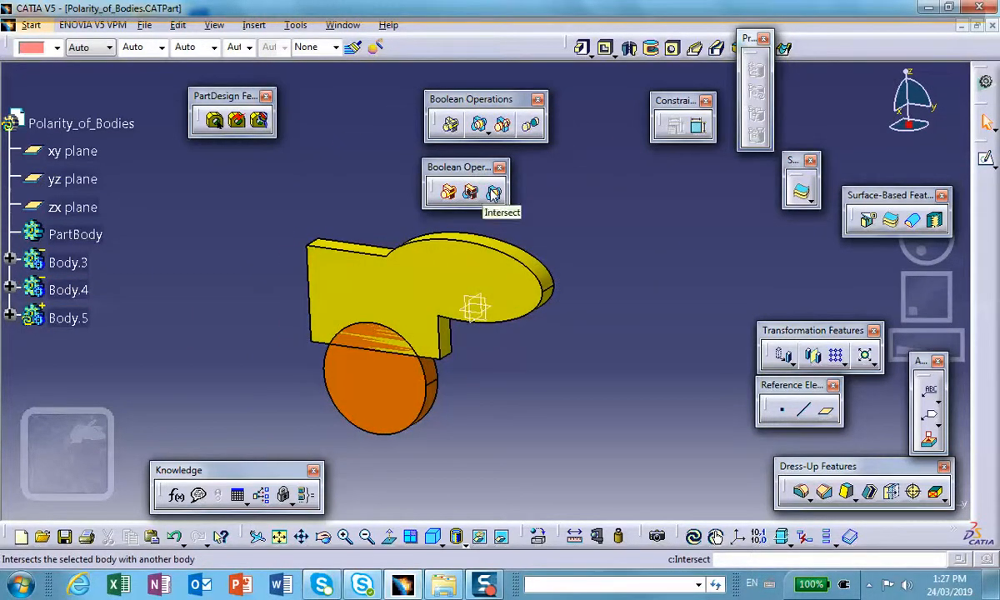
Set up a union trim of Body.5 with Body.3, removing the circular body's side face, preview the result, and cancel
click(504, 126)
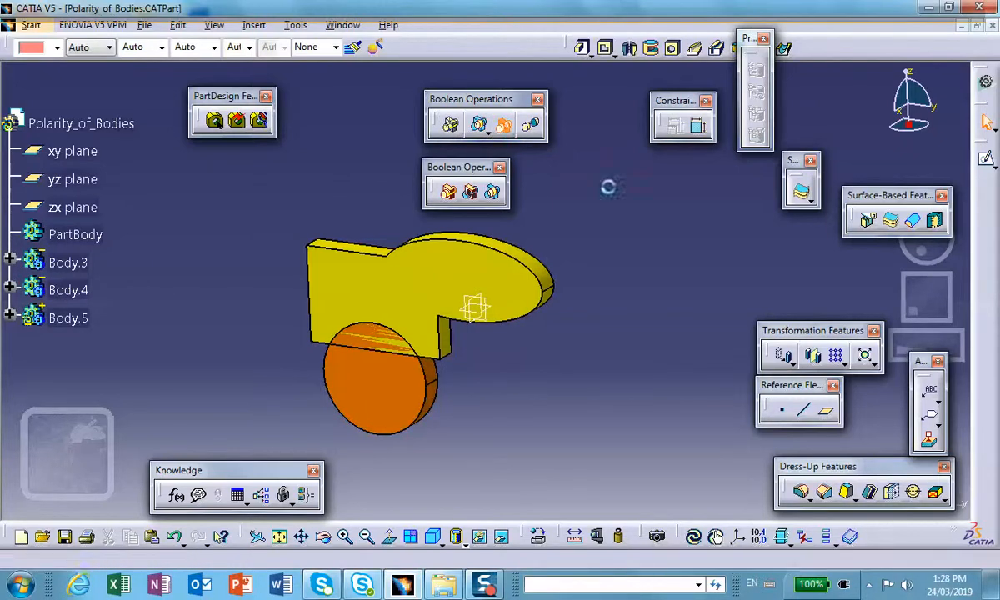
middle_drag(694, 348, 550, 317)
middle_drag(279, 281, 266, 312)
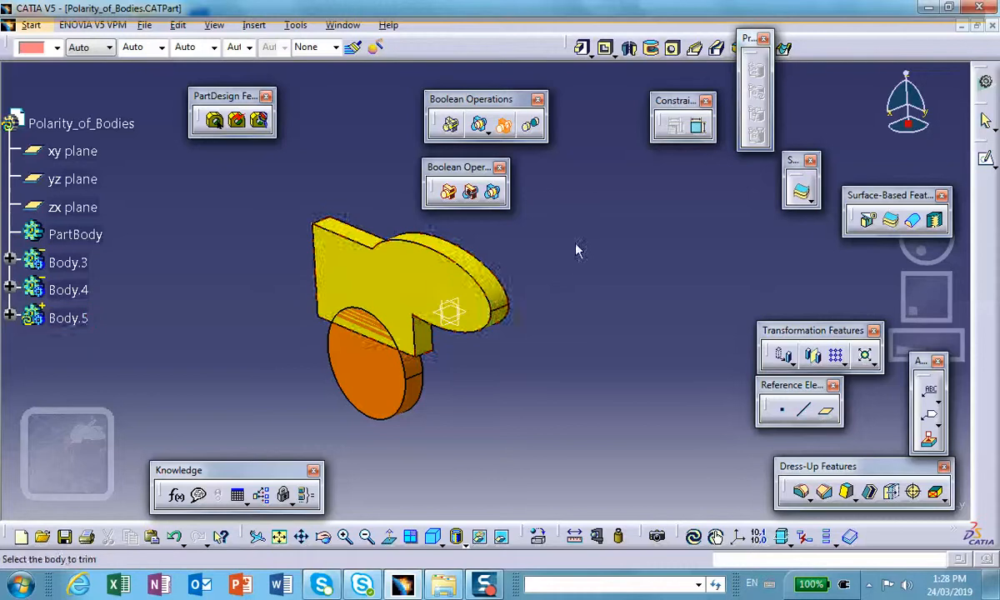
click(385, 281)
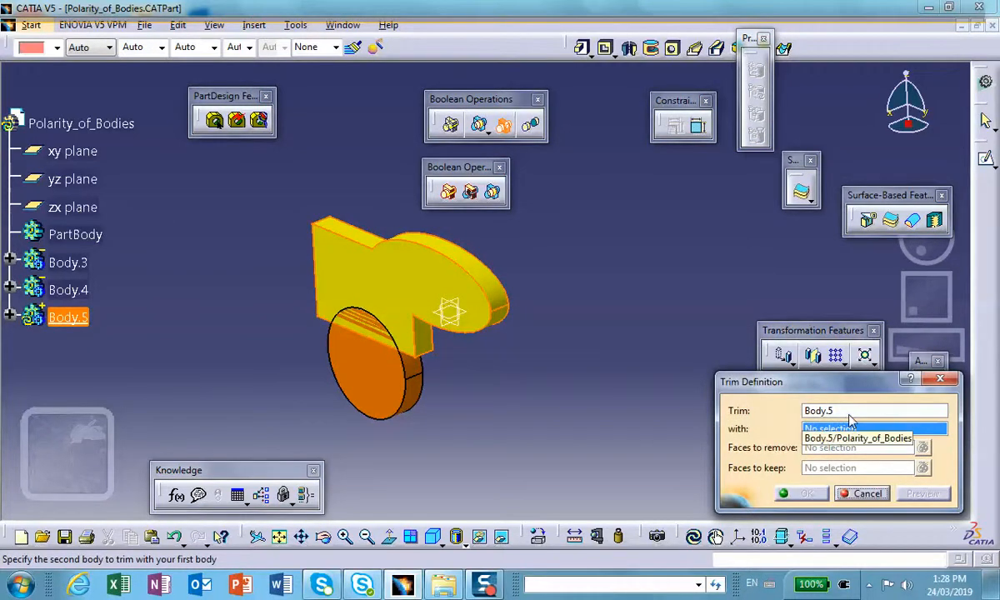
click(339, 362)
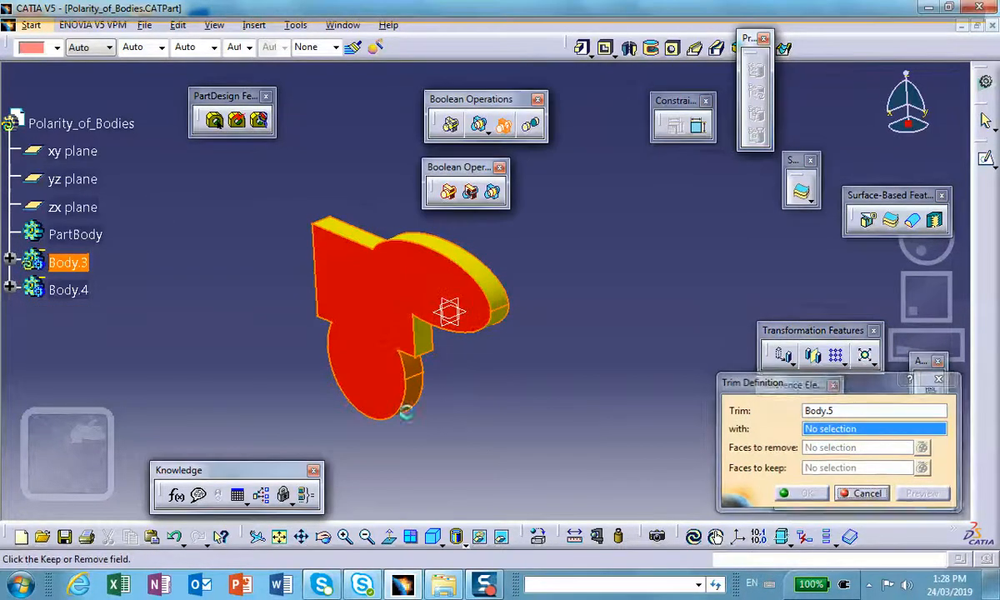
middle_drag(504, 433, 505, 364)
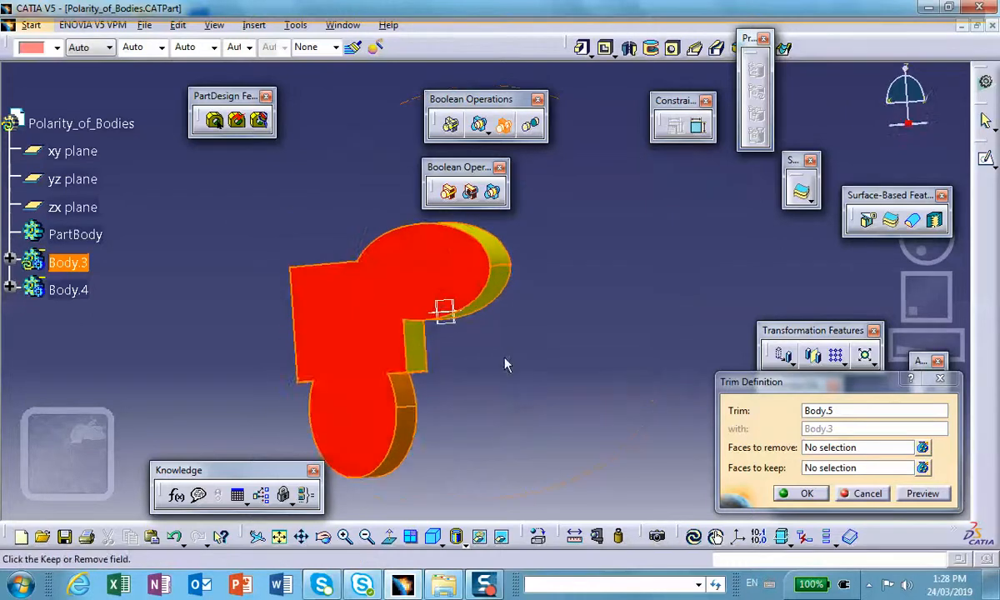
click(832, 450)
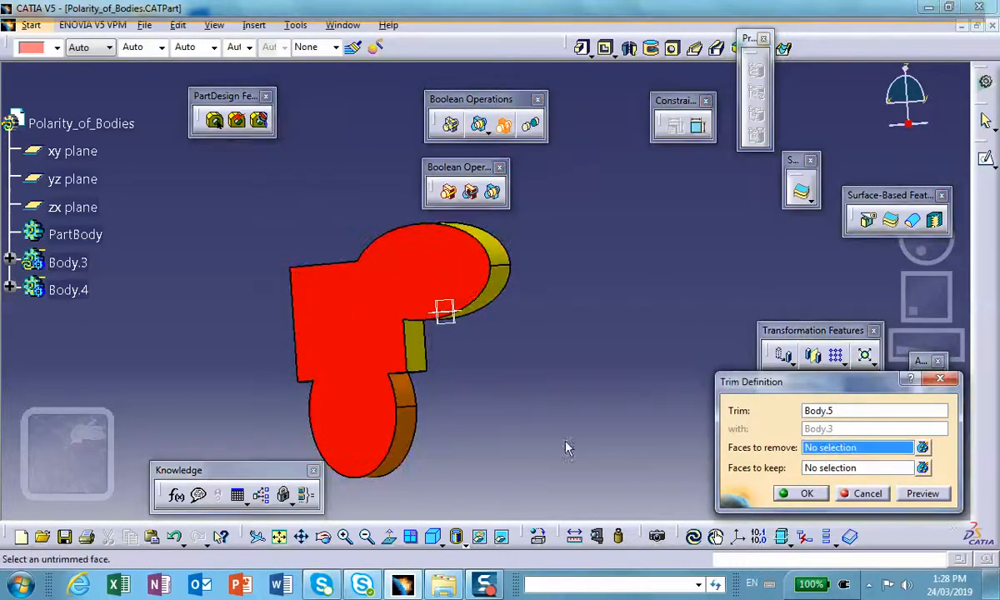
click(401, 438)
click(564, 330)
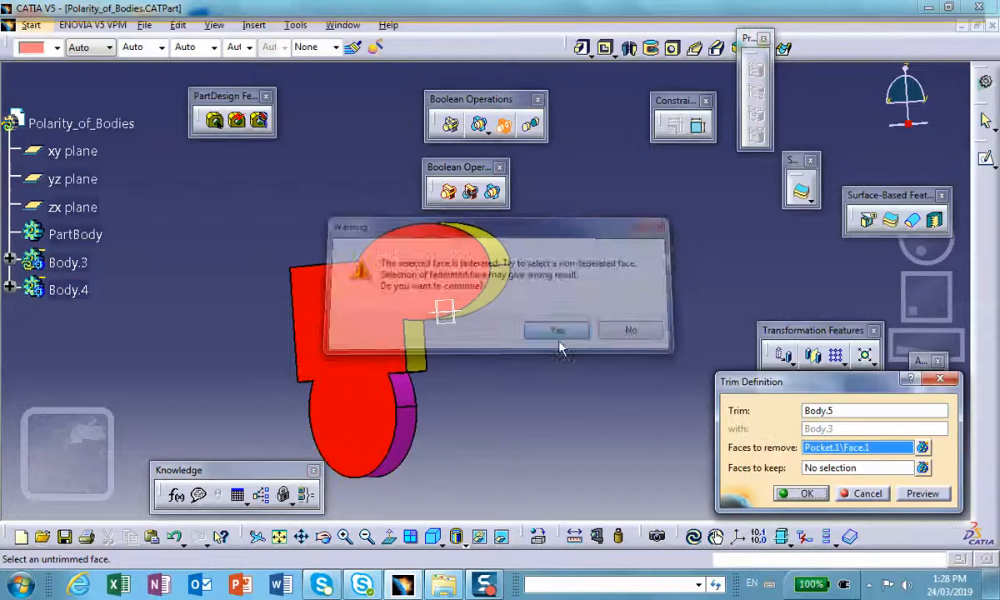
click(917, 492)
middle_drag(534, 377, 480, 402)
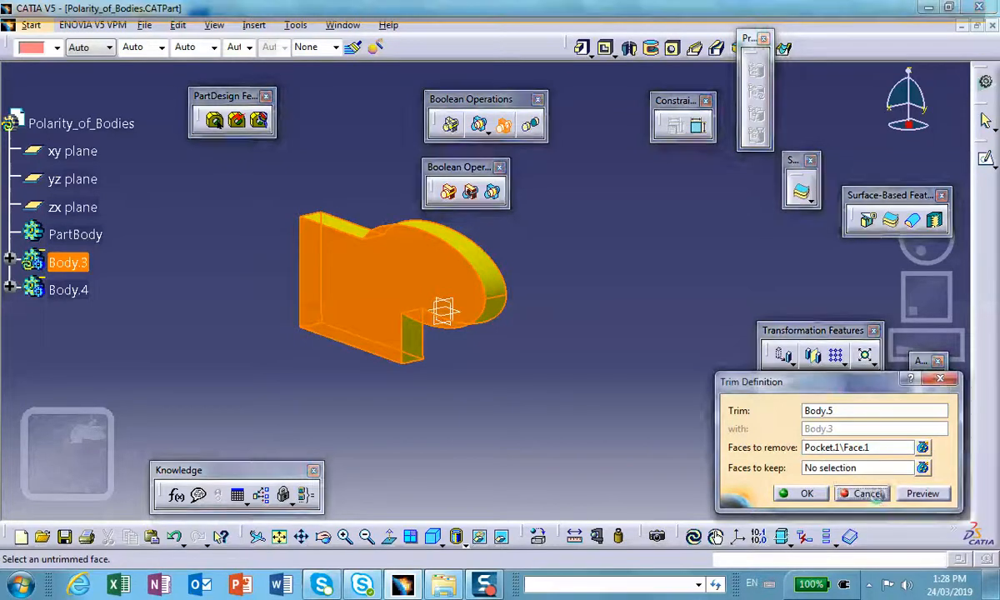
click(802, 493)
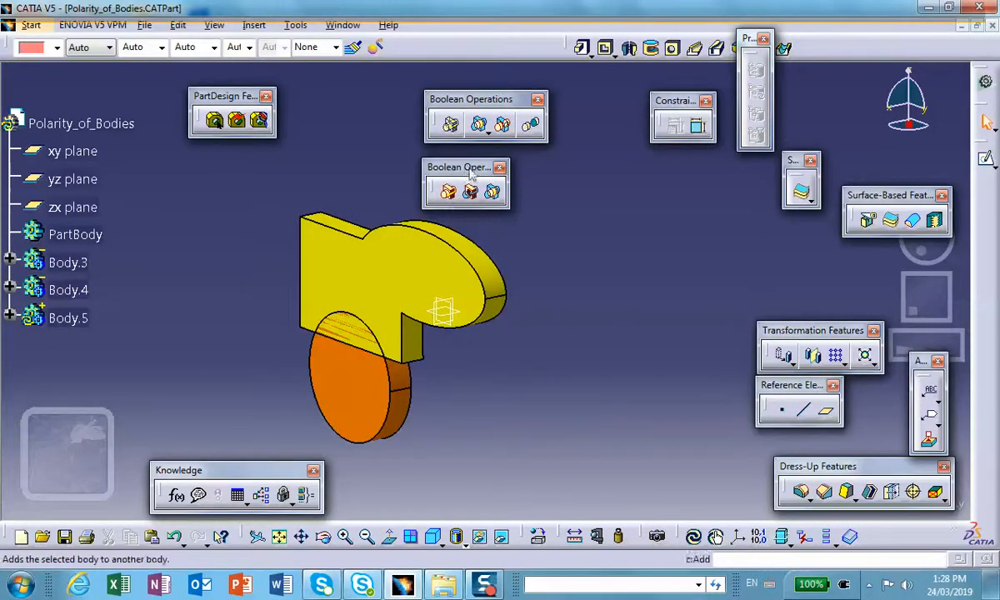
Trim Body.5 with Body.3, choosing the circular body's side face as the face to keep, and accept after previewing
click(503, 127)
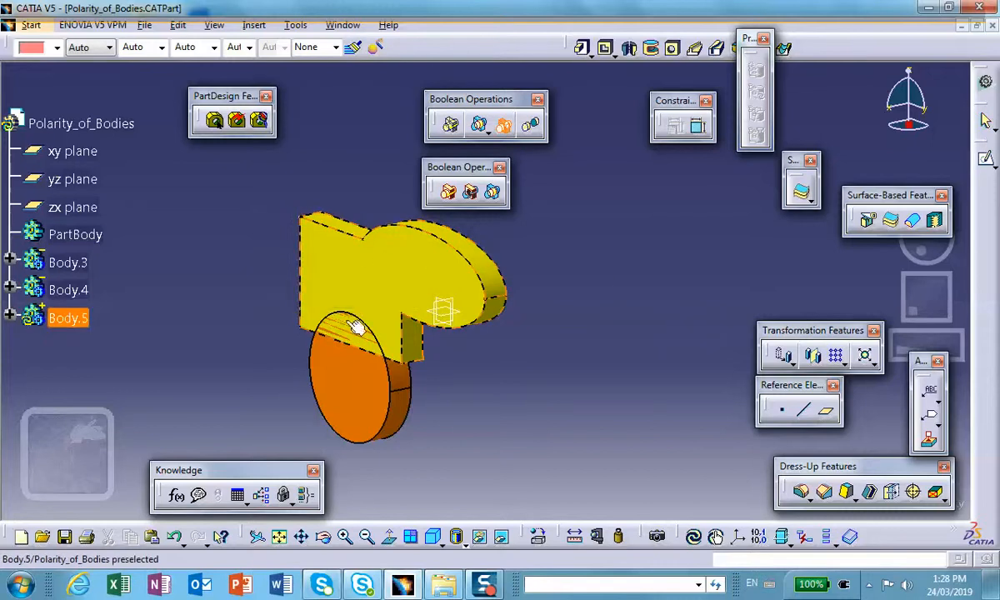
click(377, 255)
click(350, 385)
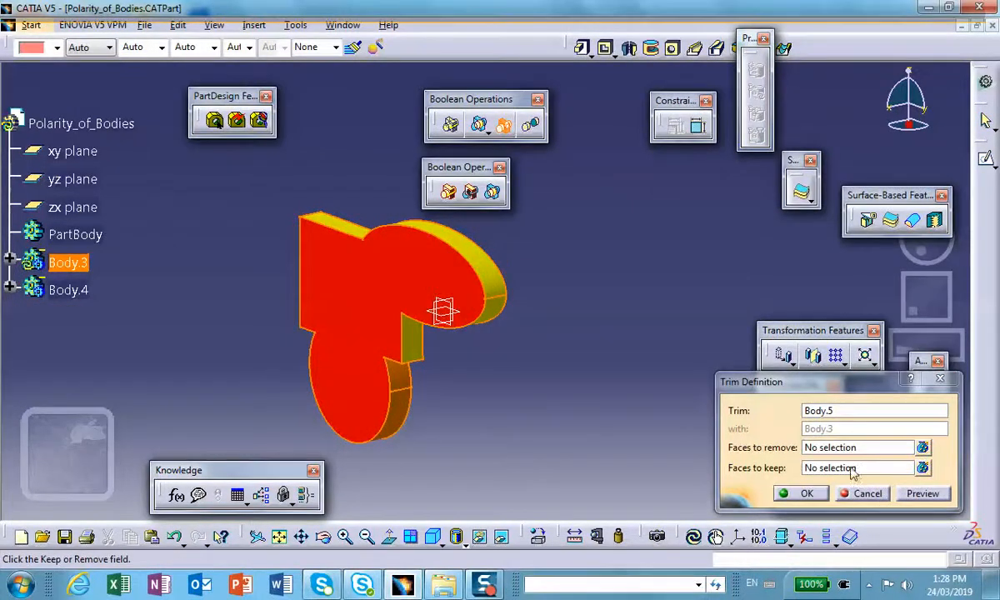
click(850, 471)
middle_drag(532, 448, 321, 379)
click(366, 432)
click(557, 331)
middle_drag(515, 271, 454, 460)
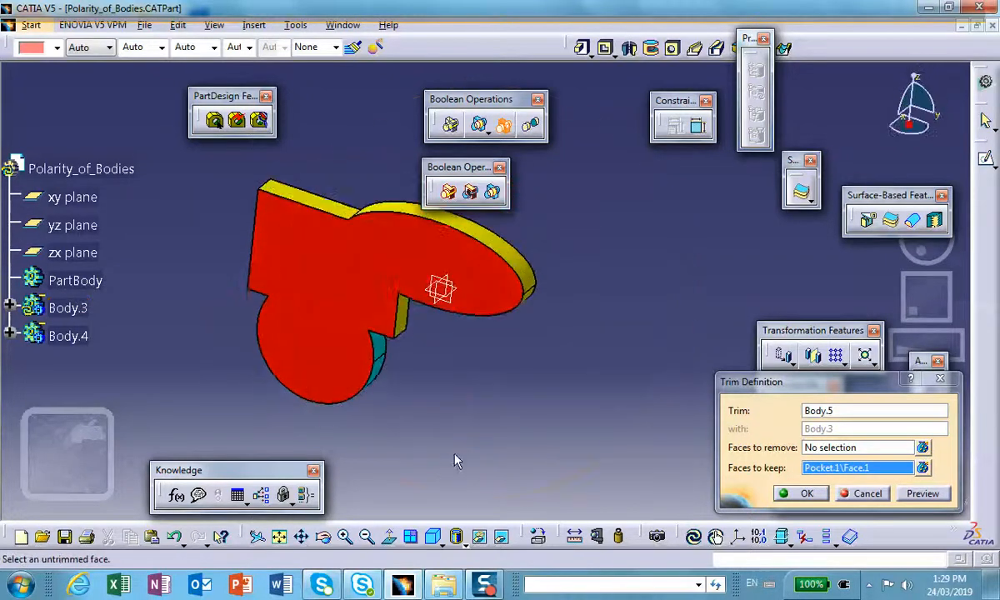
click(913, 494)
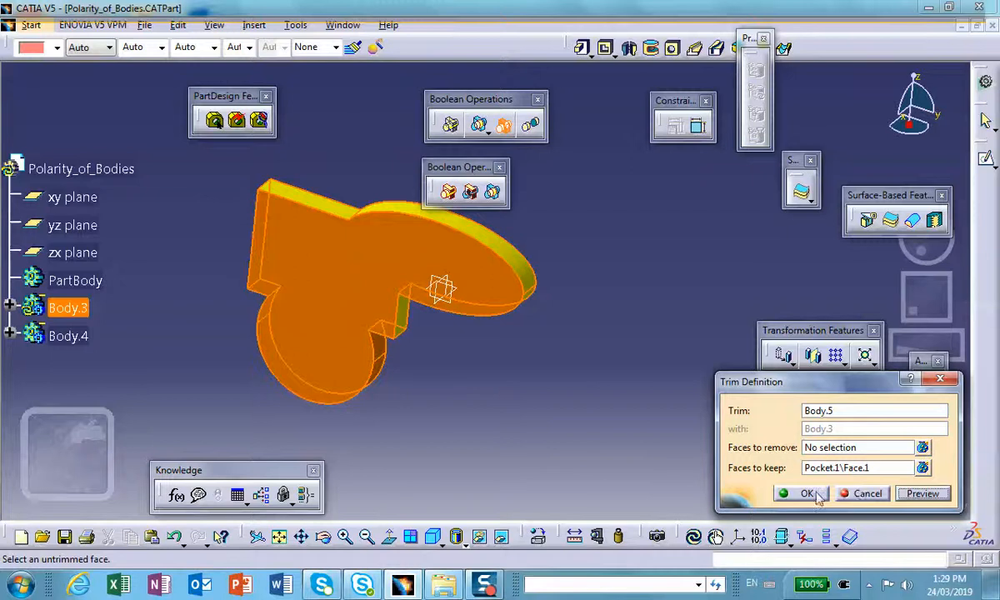
click(807, 494)
Examine the trimmed shape from the front and the back, comparing the colours of its faces
middle_drag(566, 350, 552, 335)
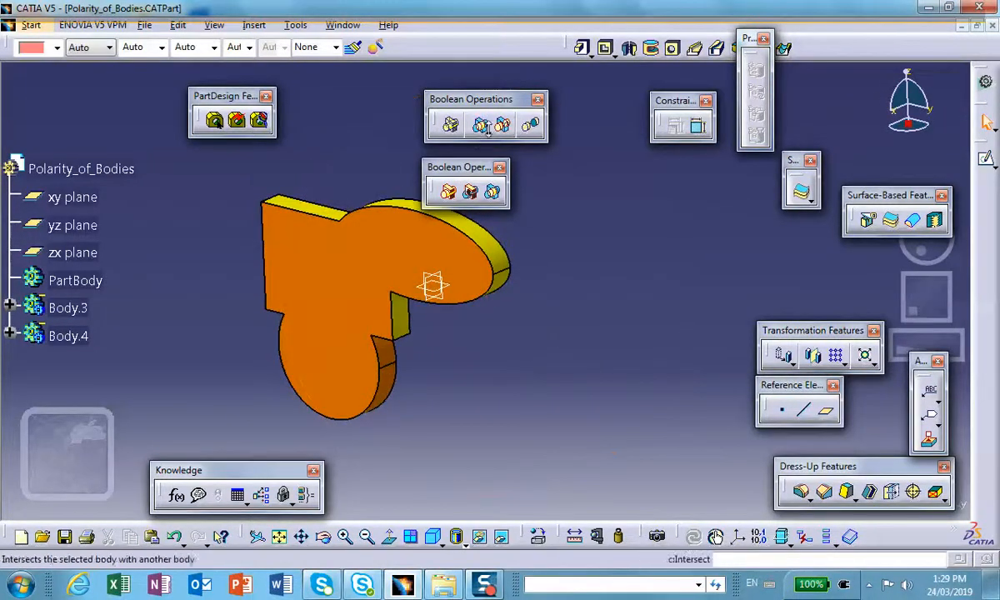
middle_drag(504, 211, 598, 310)
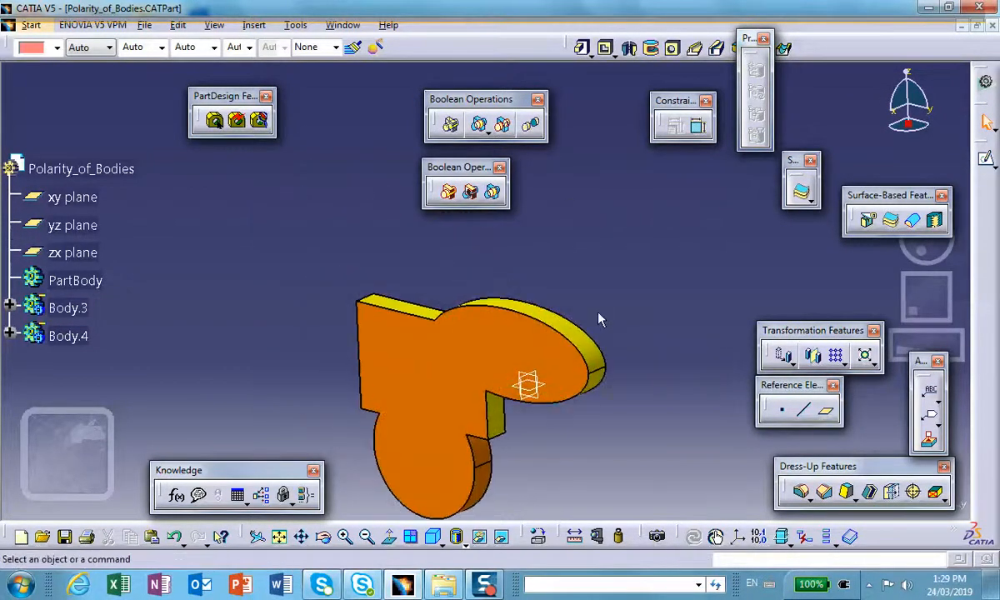
middle_drag(445, 359, 467, 392)
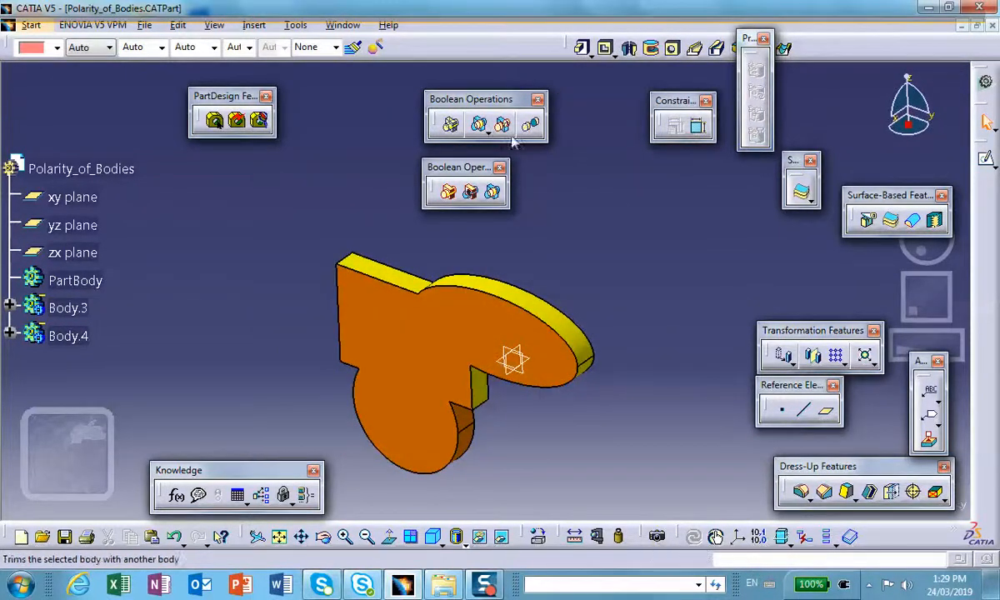
middle_drag(639, 293, 495, 302)
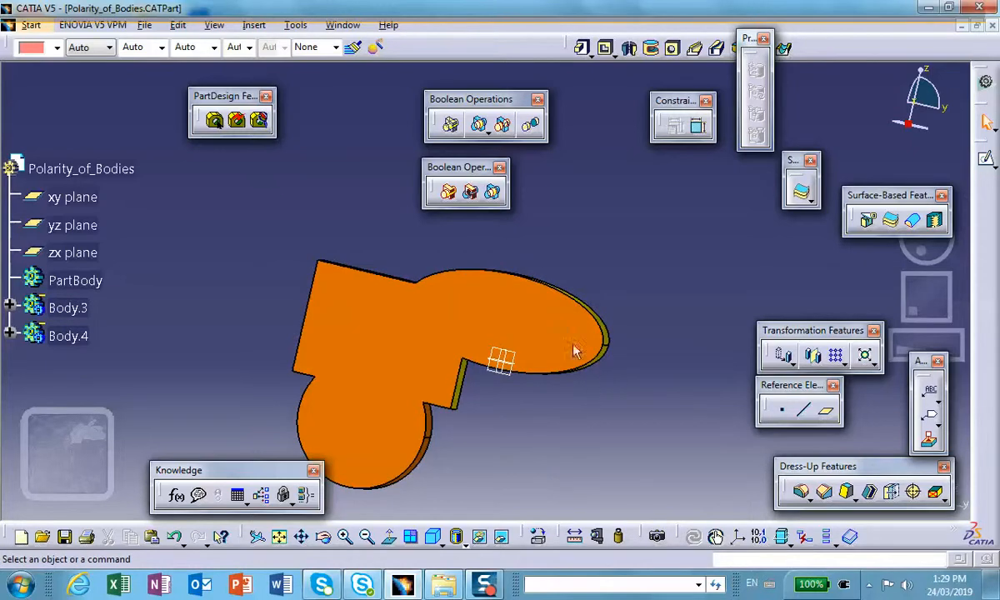
middle_drag(608, 227, 447, 296)
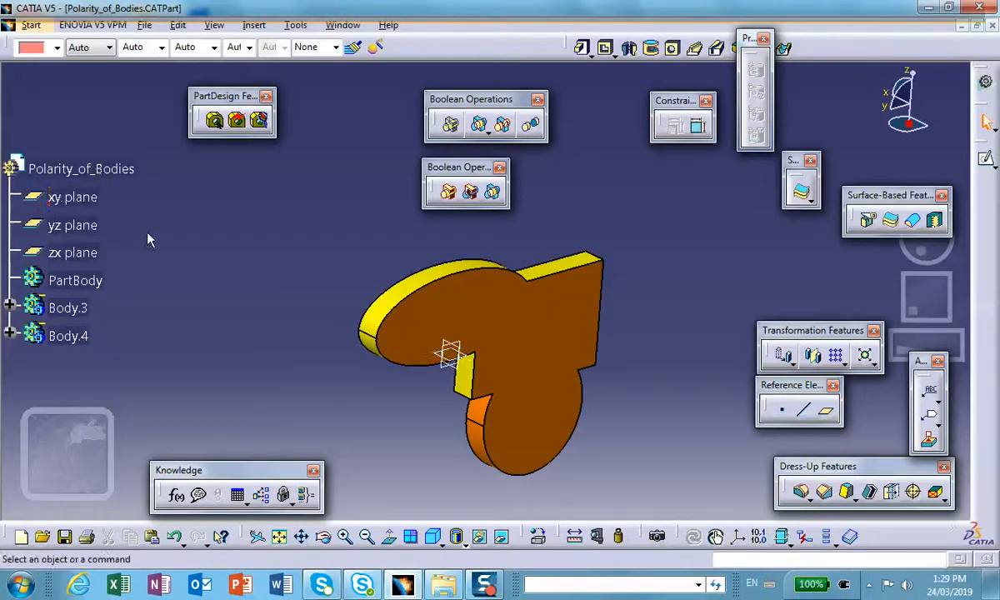
middle_drag(499, 284, 428, 294)
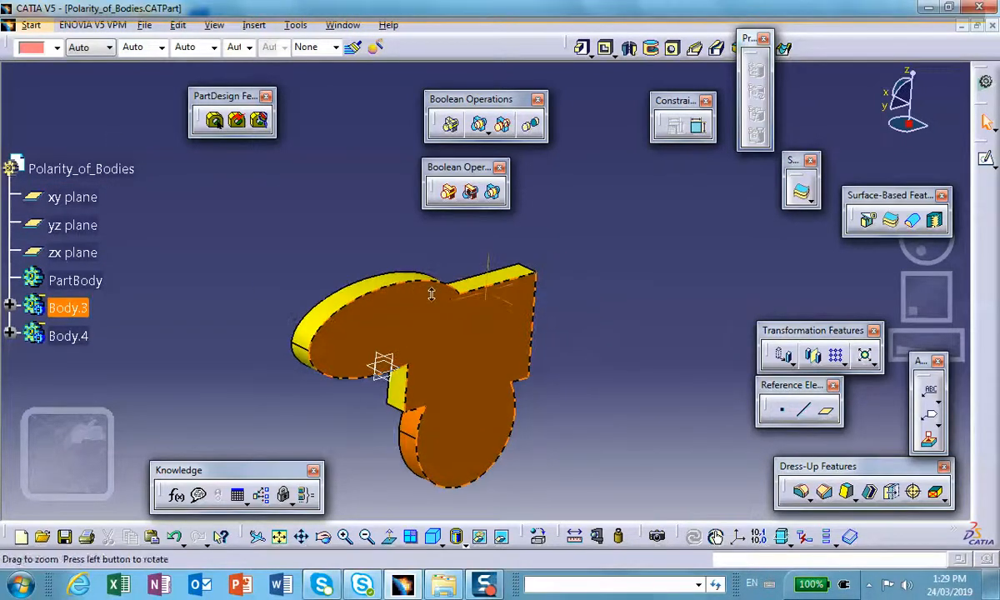
middle_drag(620, 295, 603, 272)
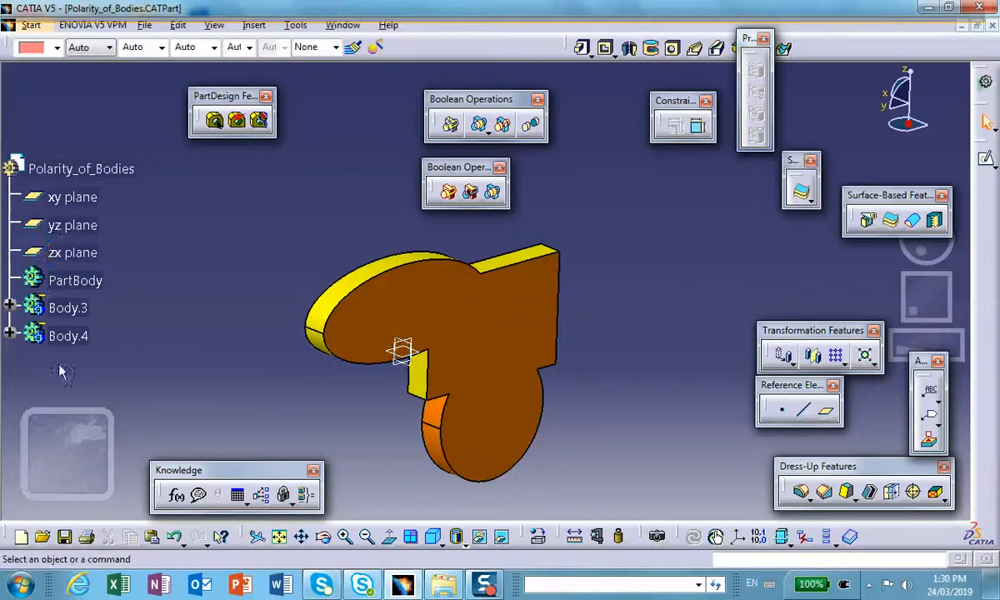